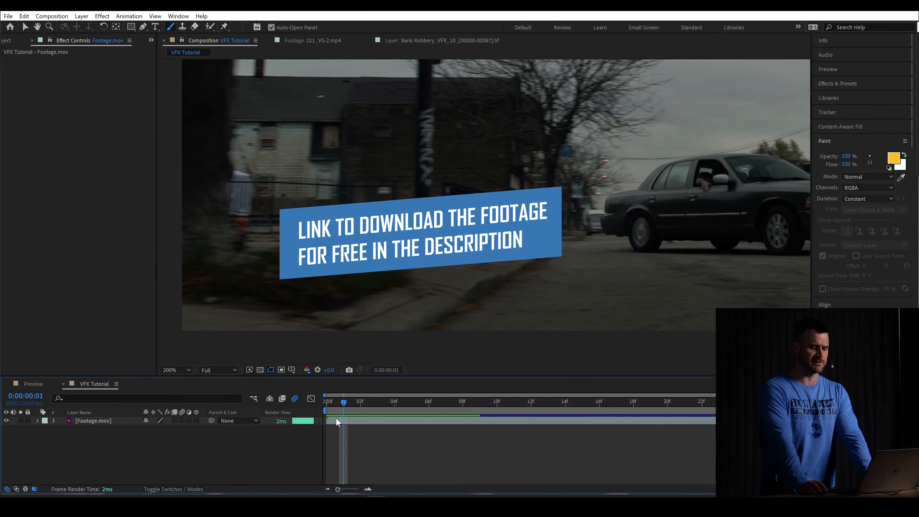
# Play and scrub through the Footage.mov street shot, parking the playhead at 0:00:01:09.
pyautogui.moveTo(337, 417); pyautogui.dragTo(715, 402)
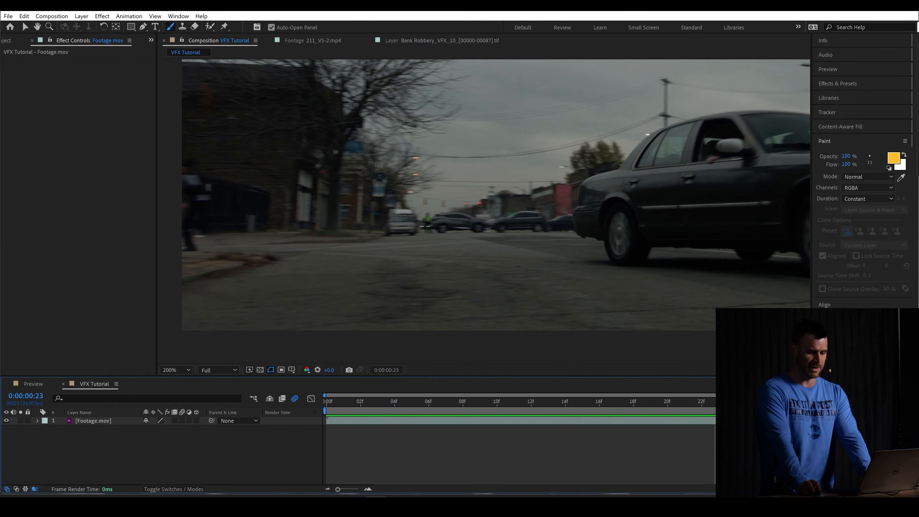
pyautogui.press('space')
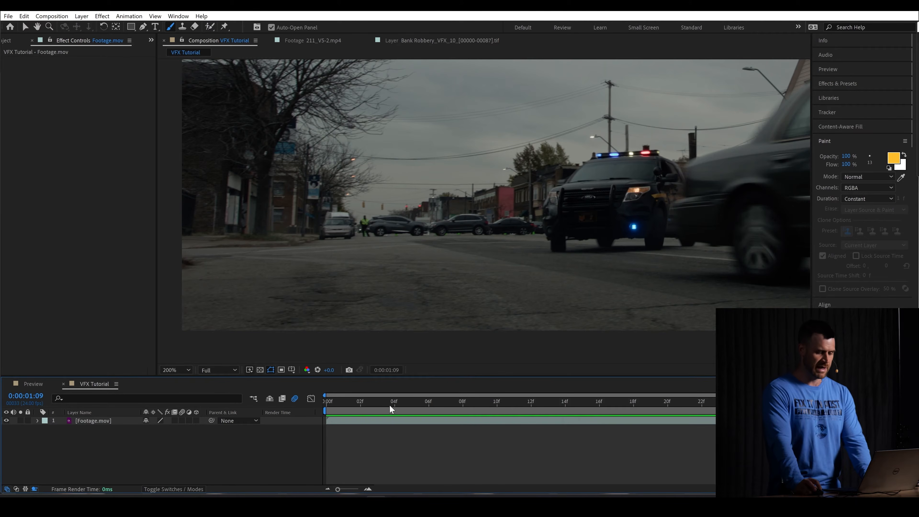
pyautogui.moveTo(384, 403); pyautogui.dragTo(485, 406)
pyautogui.press('space')
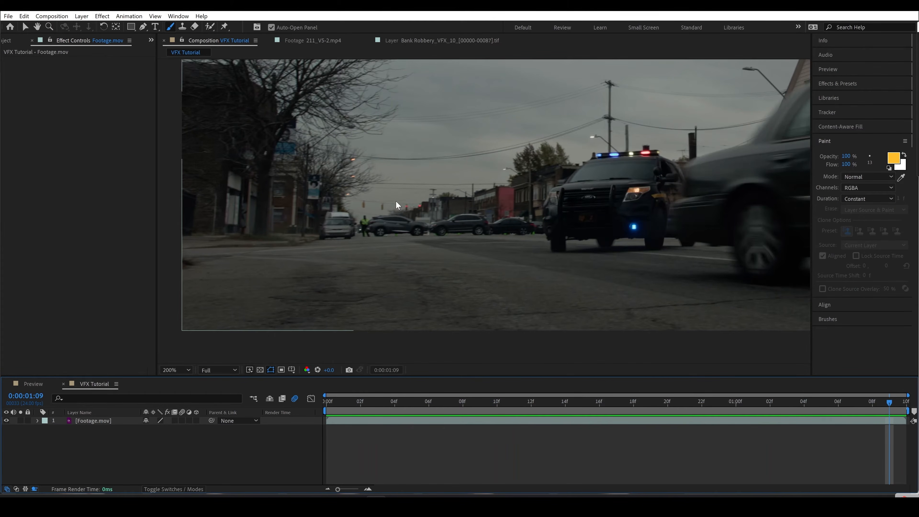
pyautogui.moveTo(846, 408); pyautogui.dragTo(903, 407)
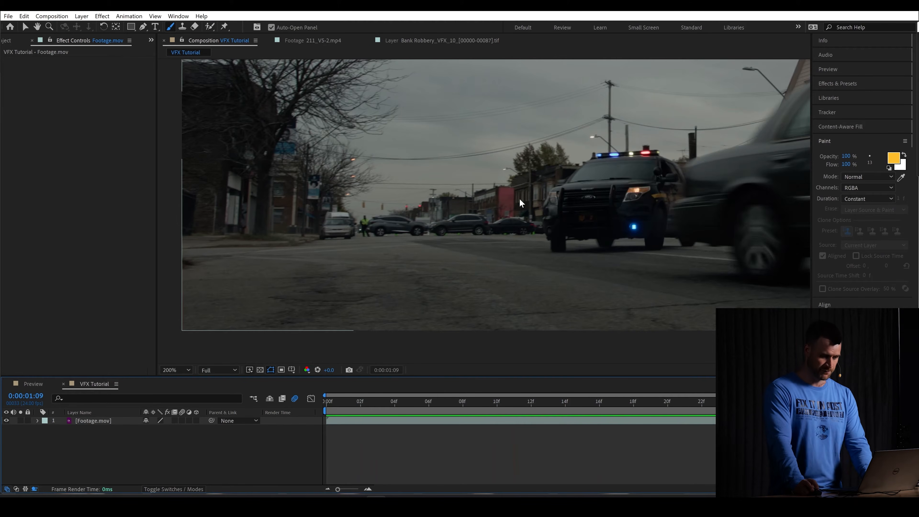
# Create a Content-Aware Fill reference frame from the current frame and switch to its 33.psd document in Photoshop.
pyautogui.click(180, 17)
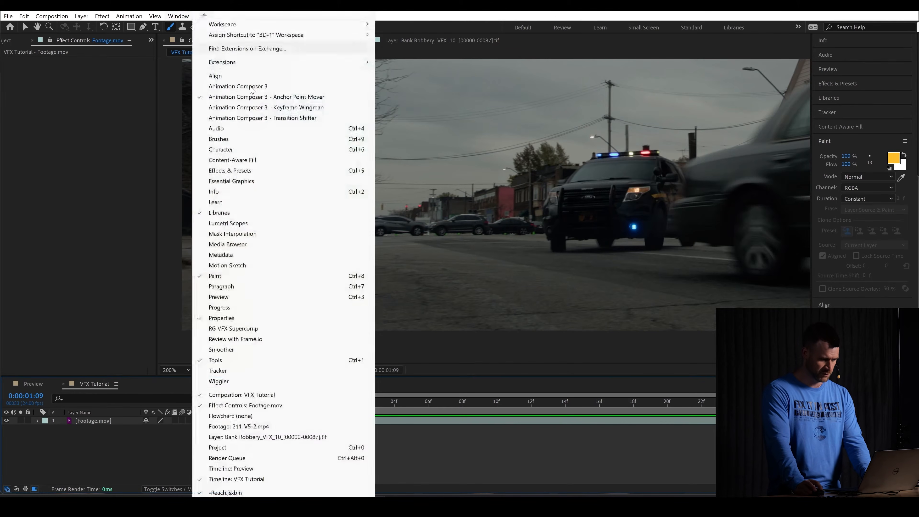
pyautogui.click(260, 162)
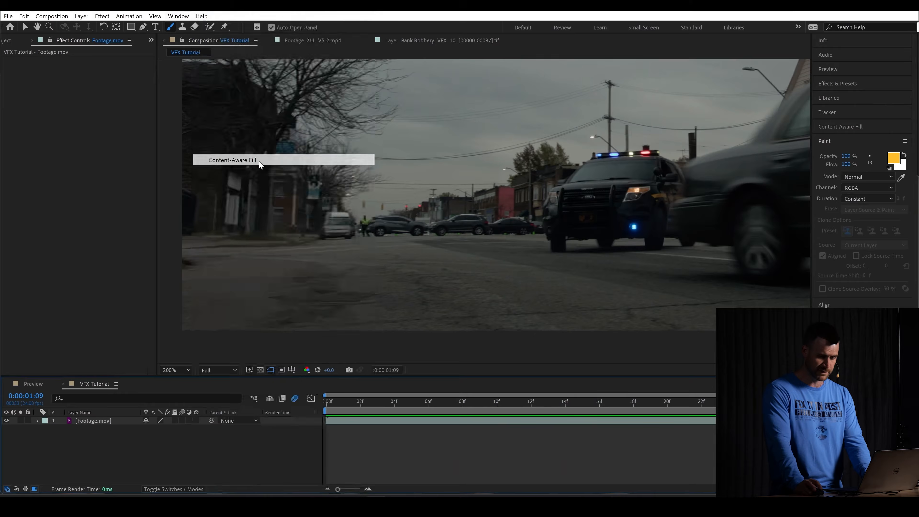
pyautogui.click(853, 282)
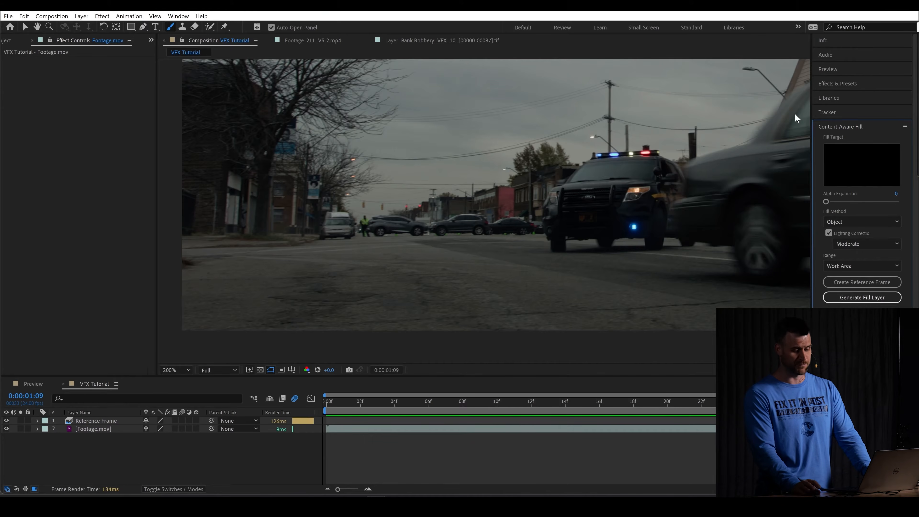
pyautogui.moveTo(565, 496)
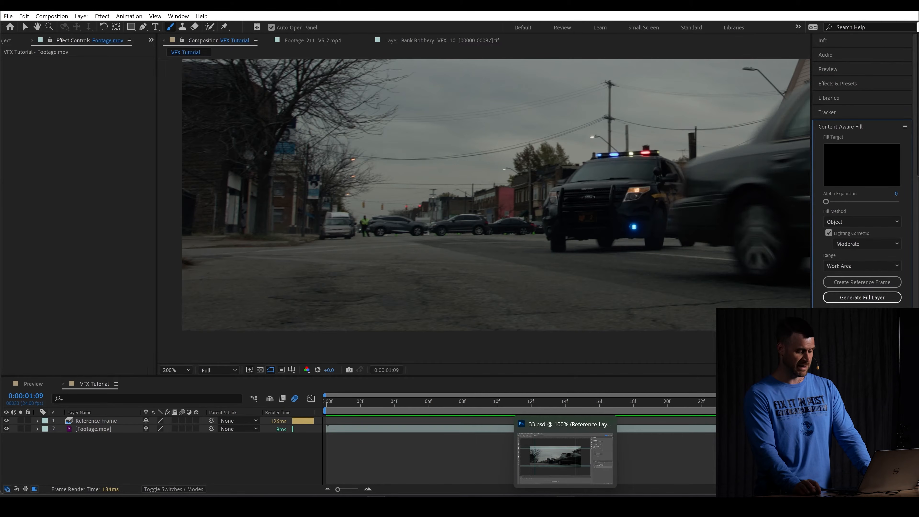
pyautogui.click(565, 460)
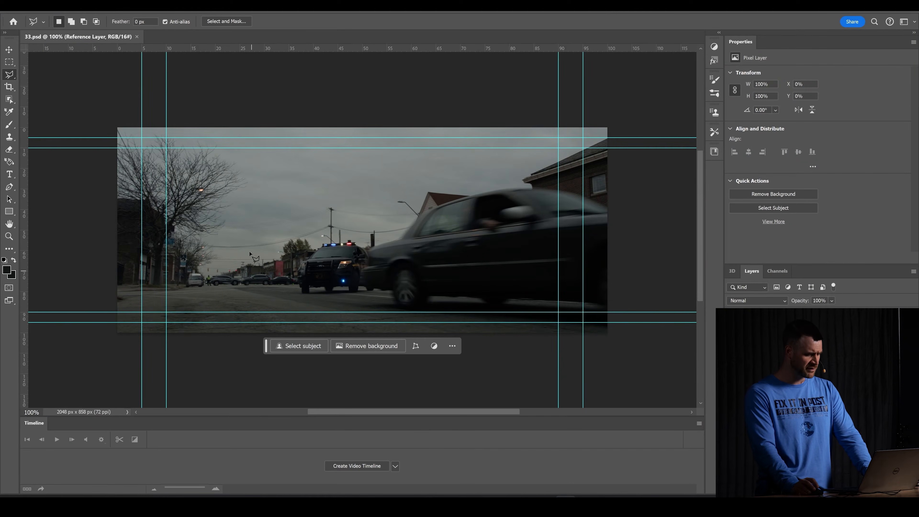
# Outline the three dark cars across the road and the officer in the yellow vest with a closed Polygonal Lasso selection.
pyautogui.scroll(5, 289, 264)
pyautogui.moveTo(383, 412); pyautogui.dragTo(297, 412)
pyautogui.moveTo(266, 351); pyautogui.dragTo(78, 140)
pyautogui.moveTo(298, 412); pyautogui.dragTo(338, 411)
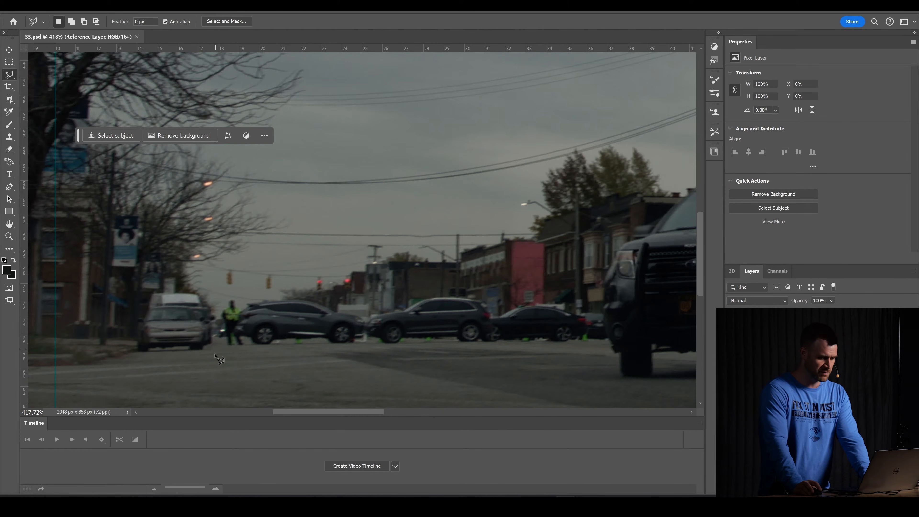
pyautogui.moveTo(214, 353)
pyautogui.mouseDown()
pyautogui.moveTo(217, 305)
pyautogui.moveTo(237, 292)
pyautogui.moveTo(205, 273)
pyautogui.moveTo(238, 253)
pyautogui.moveTo(602, 247)
pyautogui.moveTo(356, 275)
pyautogui.mouseUp()
pyautogui.press('Escape')
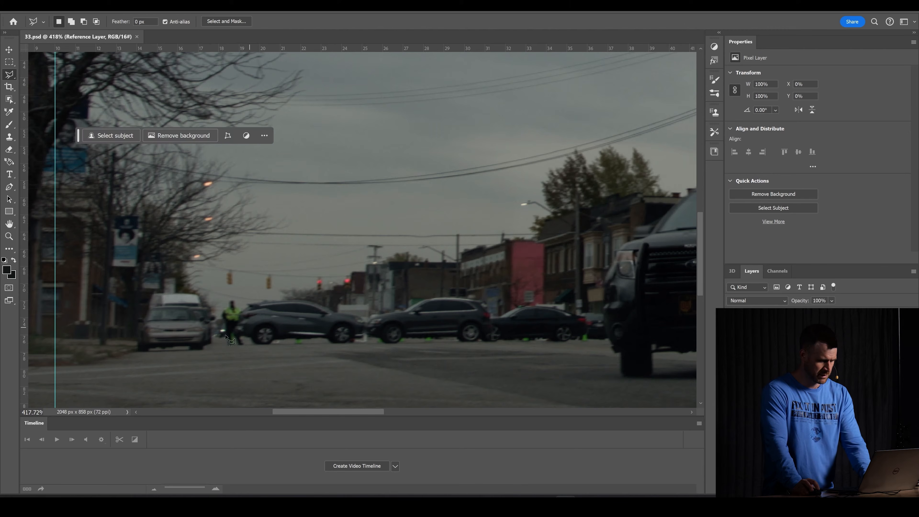
pyautogui.click(218, 347)
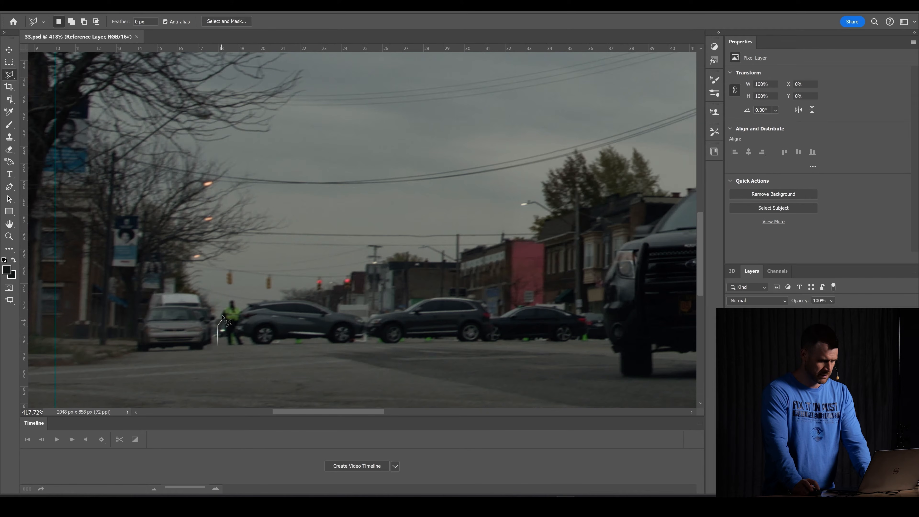
pyautogui.click(223, 297)
pyautogui.click(293, 294)
pyautogui.click(371, 296)
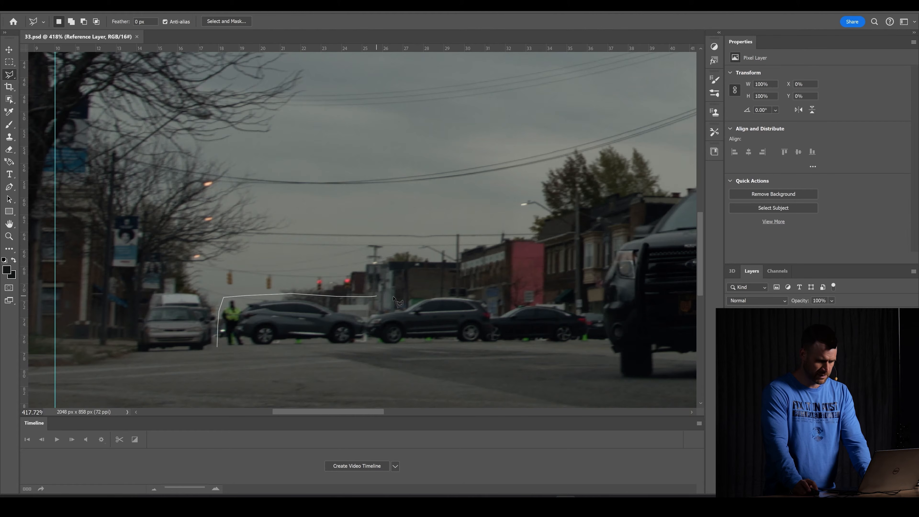
pyautogui.click(470, 282)
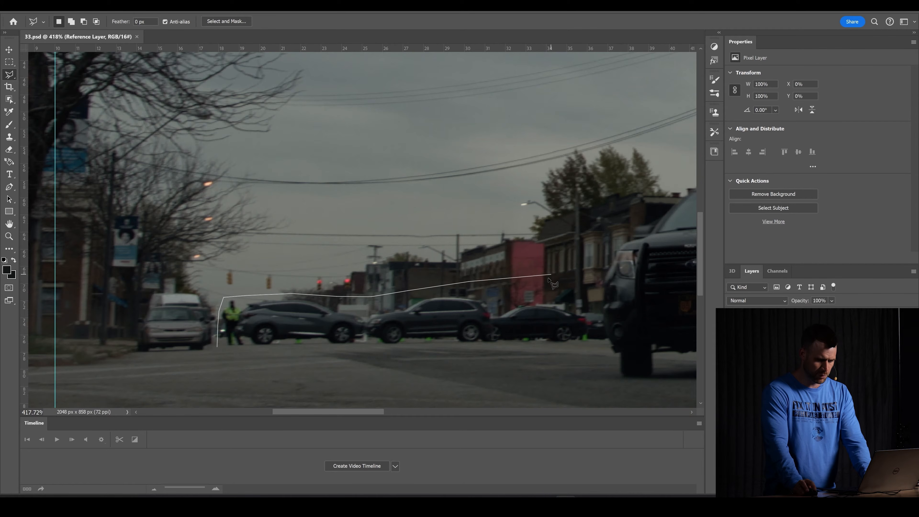
pyautogui.click(600, 278)
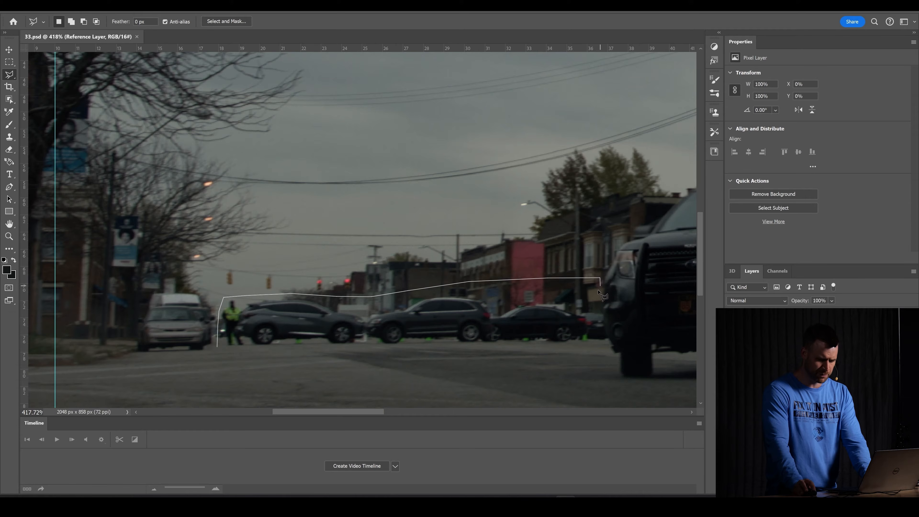
pyautogui.click(600, 298)
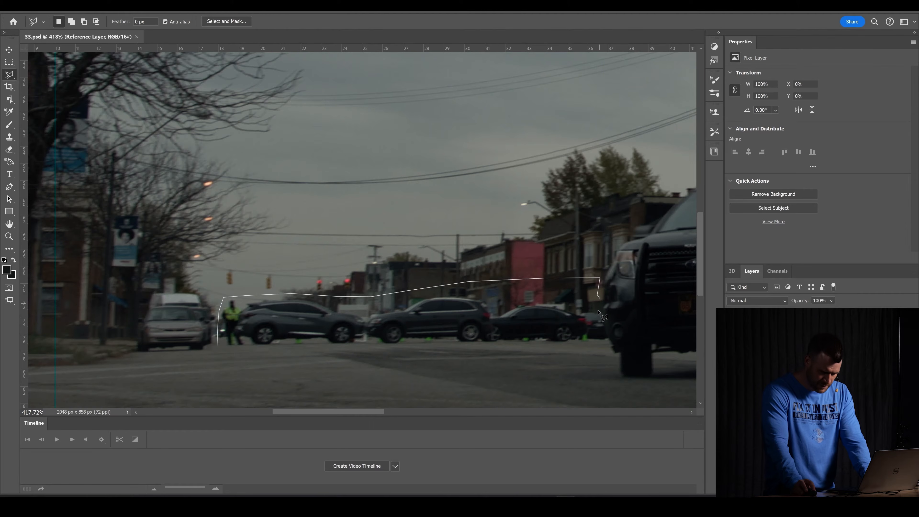
pyautogui.click(603, 328)
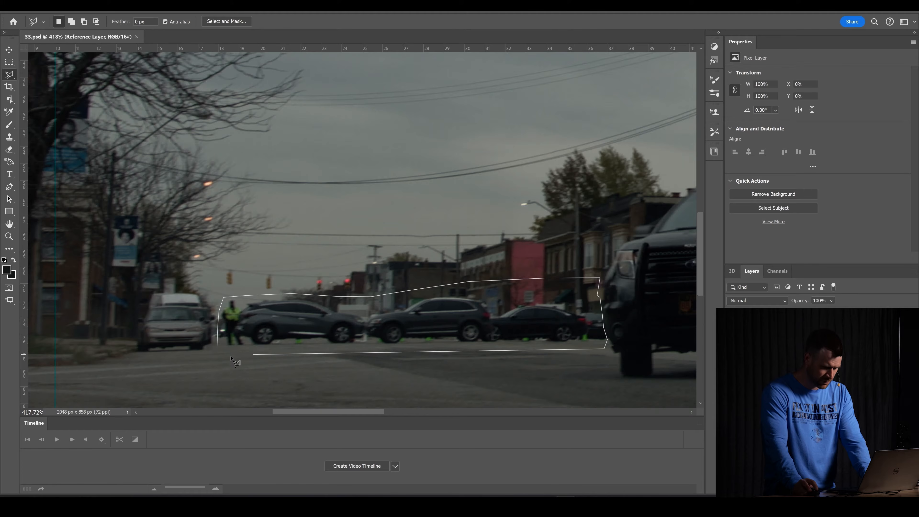
pyautogui.click(218, 349)
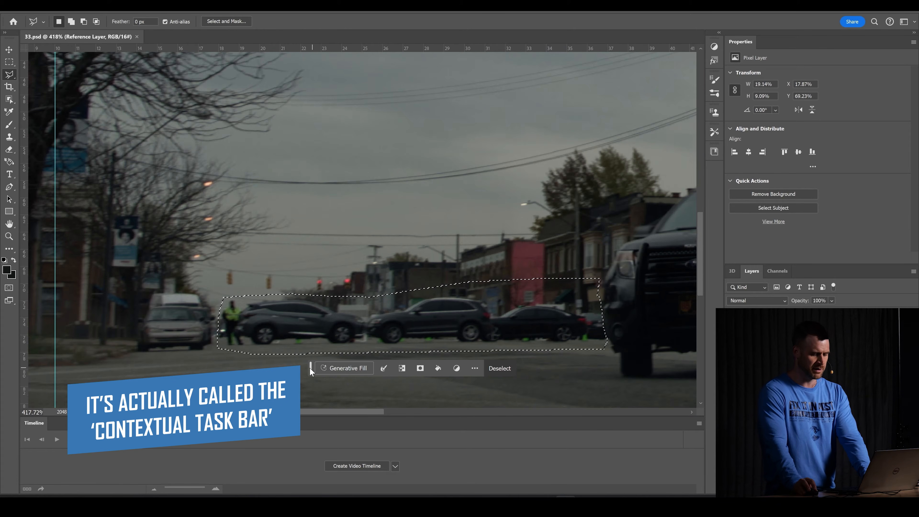
# Run Generative Fill on the selected cars and officer with an empty prompt.
pyautogui.moveTo(313, 374); pyautogui.dragTo(297, 378)
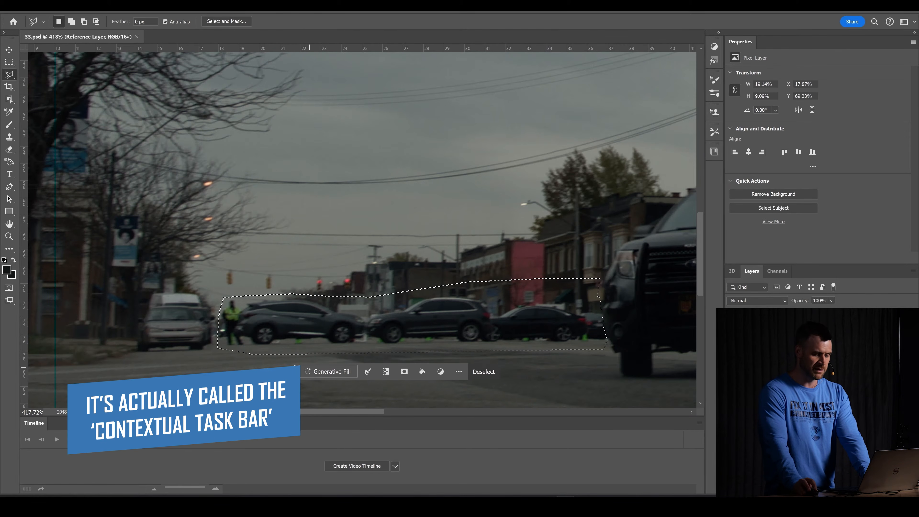
pyautogui.click(318, 373)
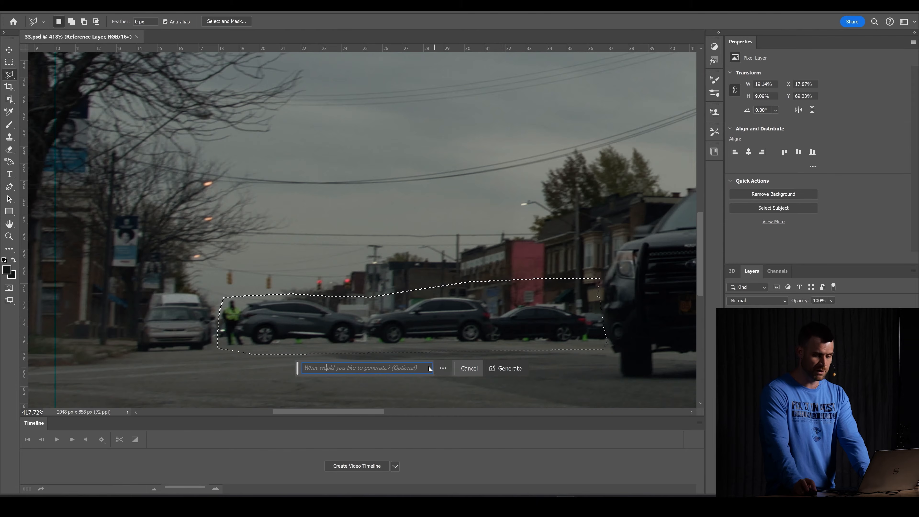
pyautogui.click(504, 368)
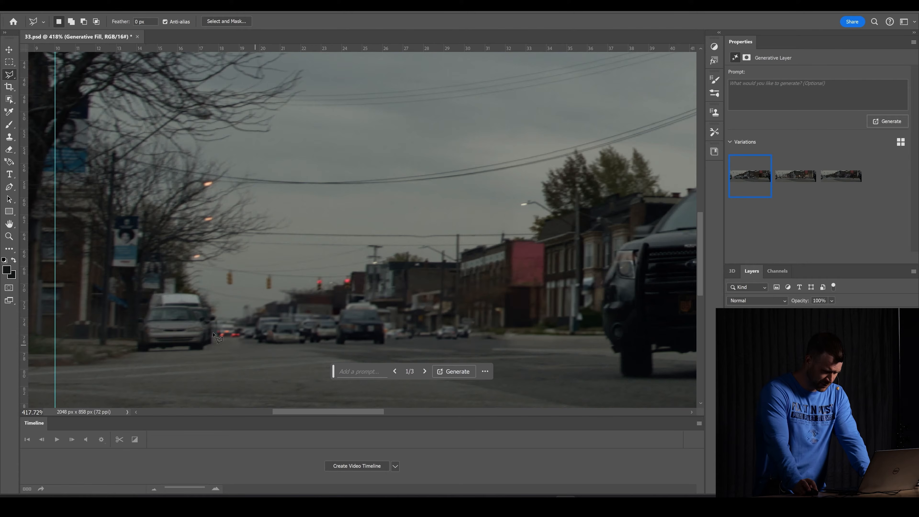
# Compare the generated street background variations and choose the third one.
pyautogui.click(793, 177)
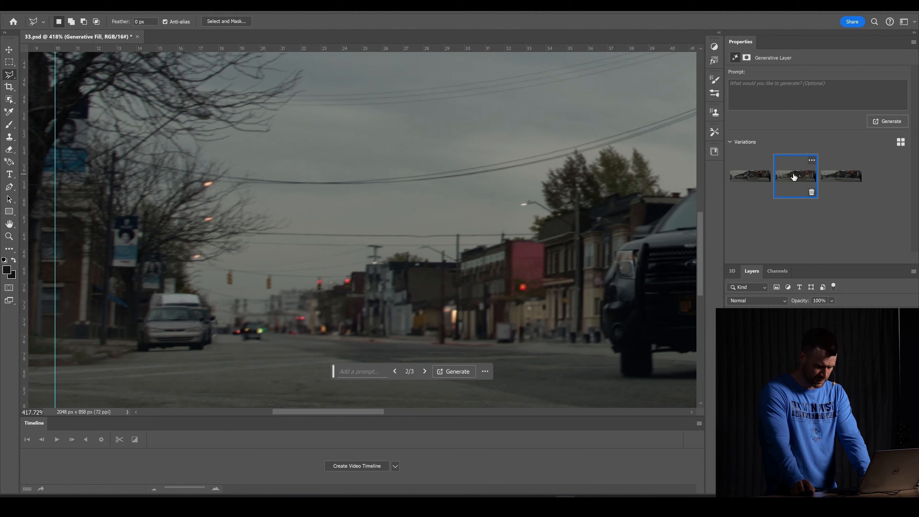
pyautogui.click(833, 177)
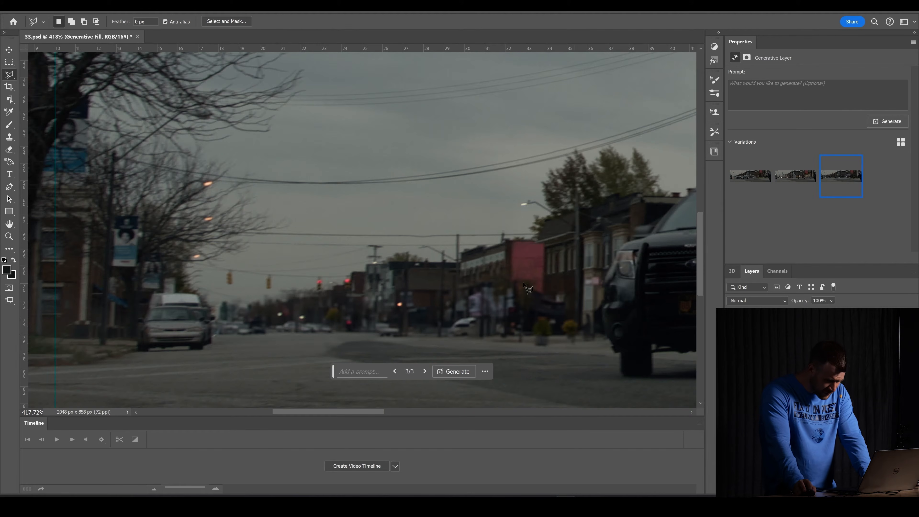
pyautogui.scroll(-3, 454, 303)
# Lasso the small patch of background just right of the parked van and run Generative Fill on it without a prompt.
pyautogui.scroll(3, 454, 302)
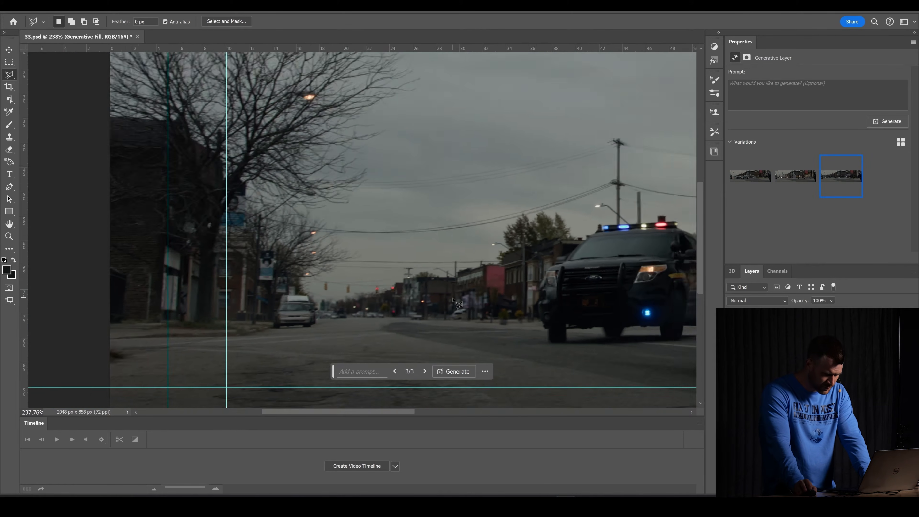
pyautogui.moveTo(170, 348)
pyautogui.mouseDown()
pyautogui.moveTo(235, 341)
pyautogui.moveTo(227, 308)
pyautogui.moveTo(163, 302)
pyautogui.mouseUp()
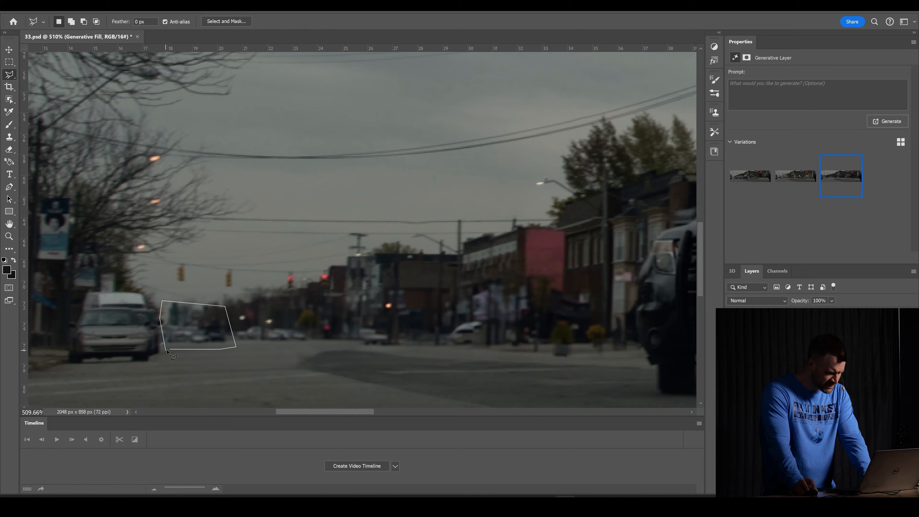
pyautogui.moveTo(171, 349); pyautogui.dragTo(170, 350)
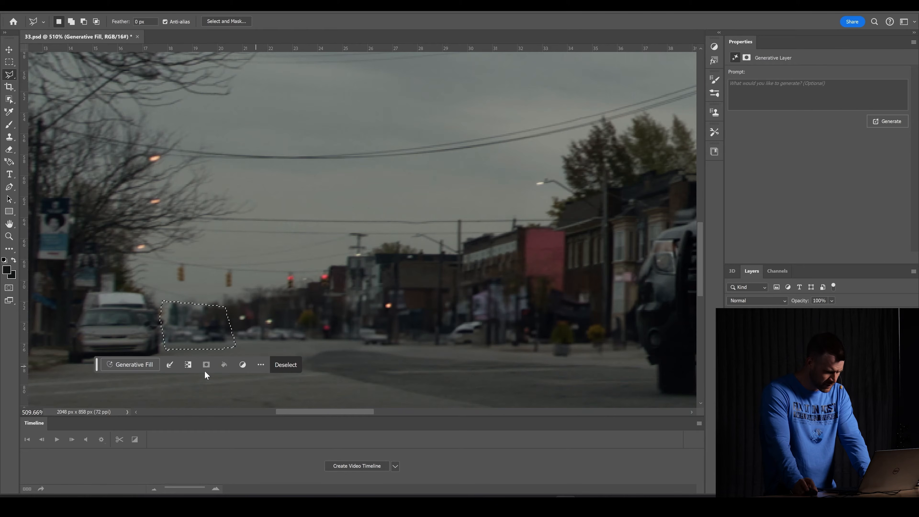
pyautogui.click(130, 365)
pyautogui.click(289, 366)
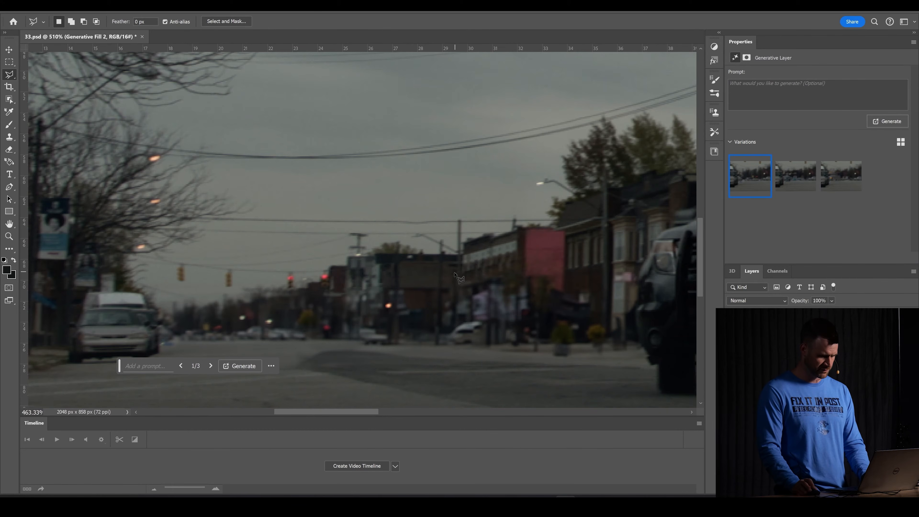
# Check the cleaned-up street in the wider frame and save 33.psd.
pyautogui.scroll(-3, 459, 274)
pyautogui.scroll(-2, 459, 274)
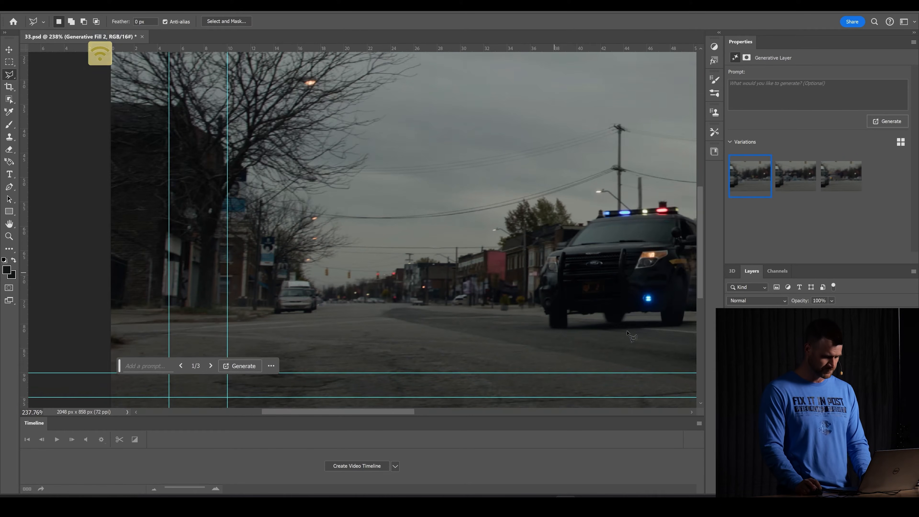
pyautogui.hotkey('ctrl', 's')
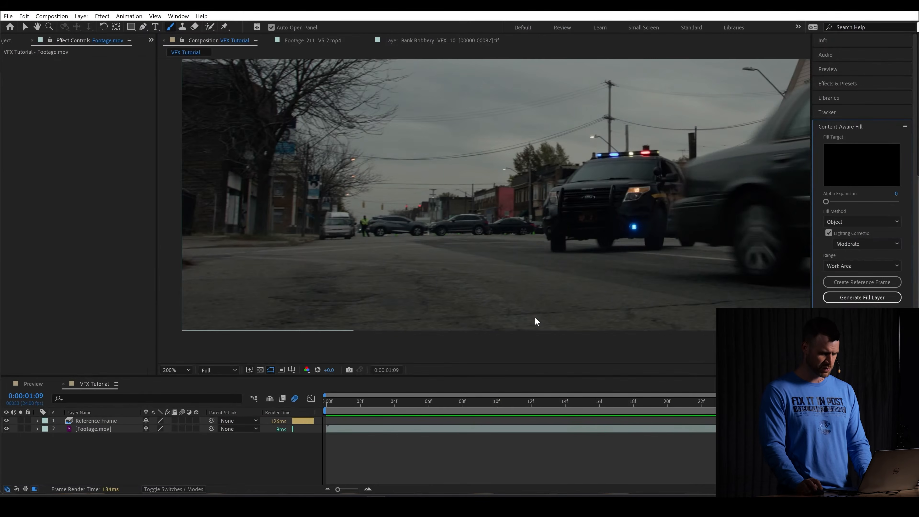
# In After Effects, reveal the Reference Frame layer's source in the project and reload its footage.
pyautogui.click(898, 423)
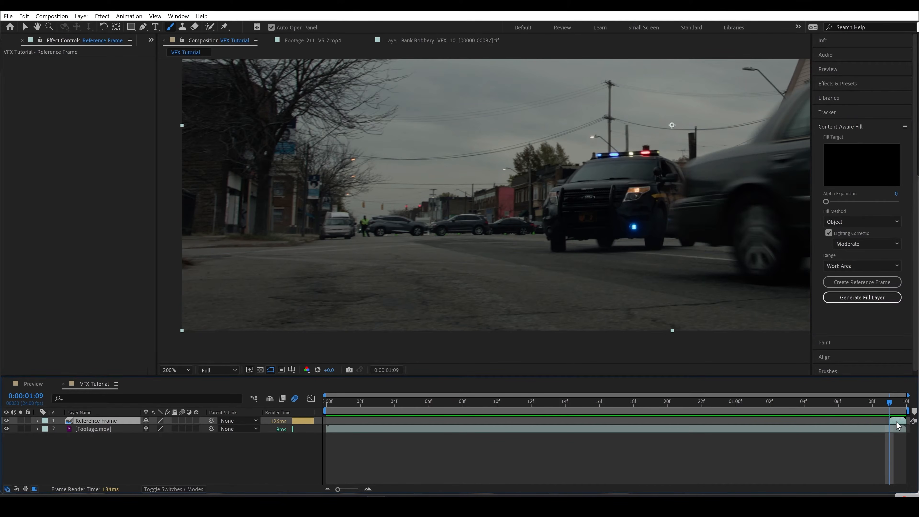
pyautogui.rightClick(898, 425)
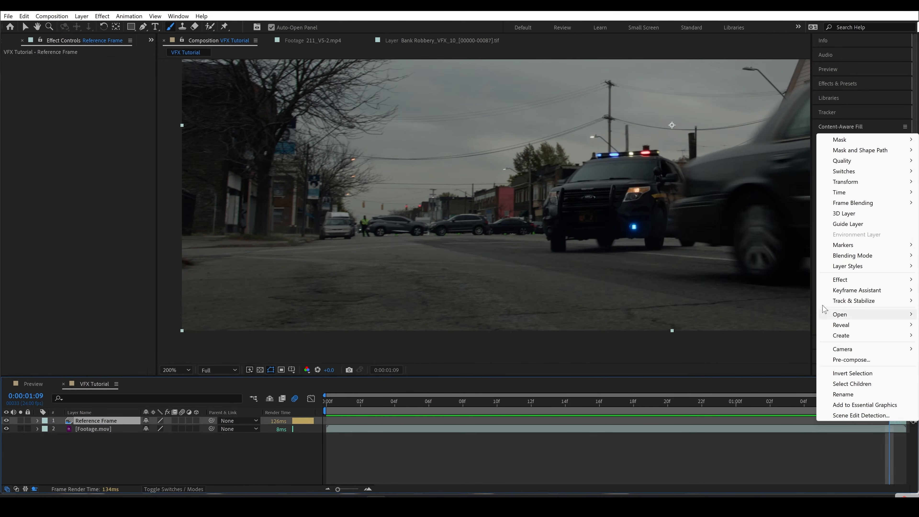
pyautogui.moveTo(832, 325)
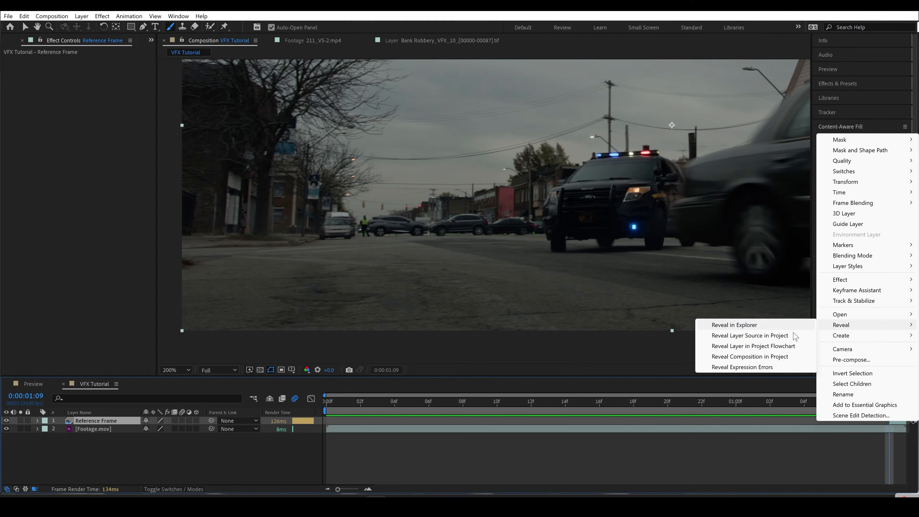
pyautogui.click(795, 335)
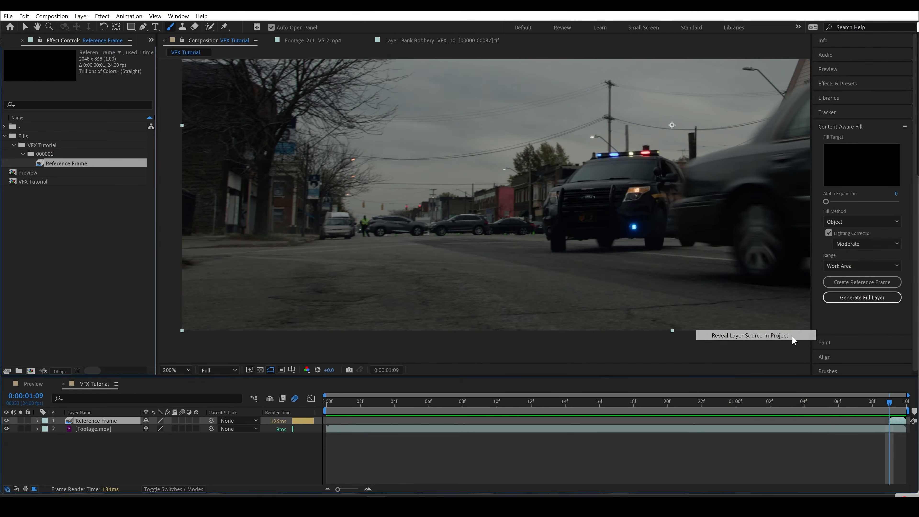
pyautogui.rightClick(61, 167)
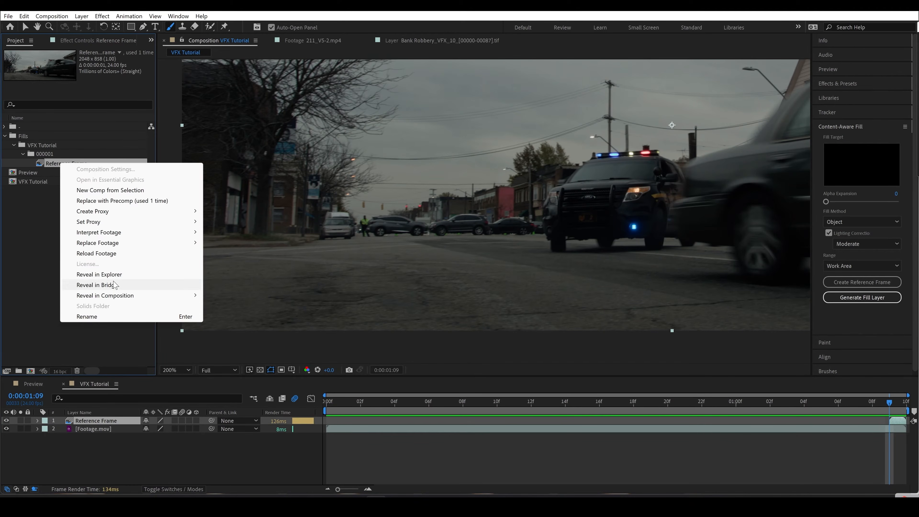
pyautogui.click(109, 256)
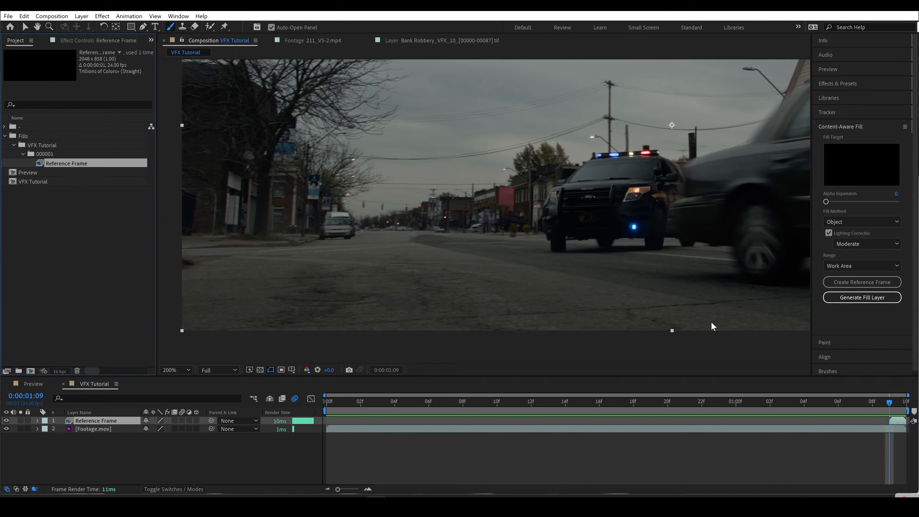
# Freeze the Reference Frame layer on its single frame and extend it back to the start of the composition.
pyautogui.rightClick(888, 419)
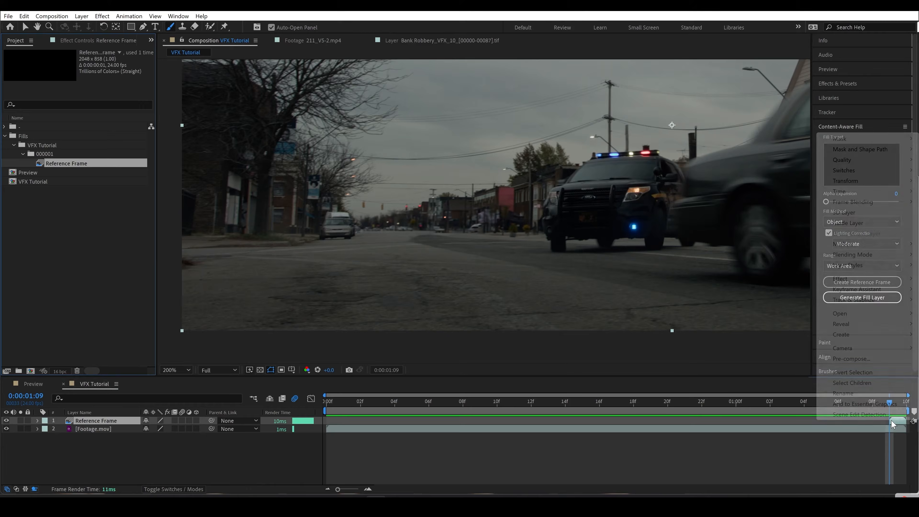
pyautogui.moveTo(854, 191)
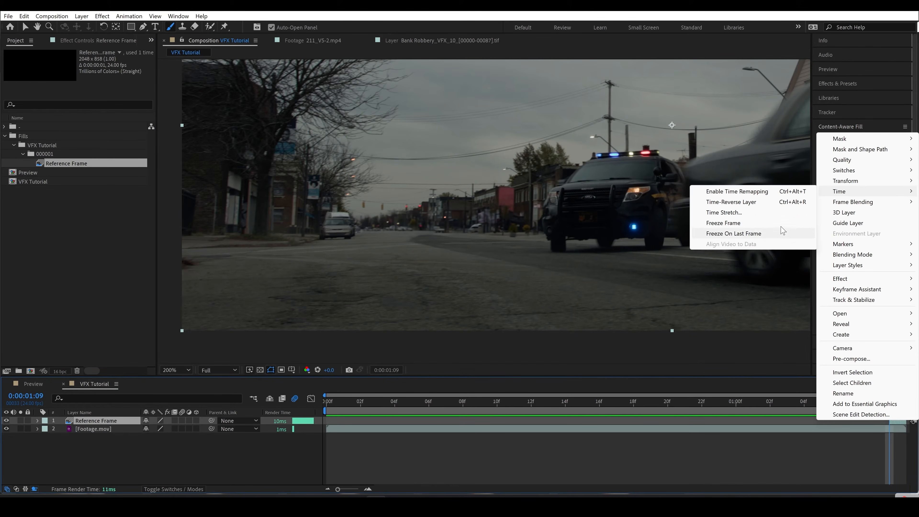
pyautogui.click(782, 223)
pyautogui.moveTo(885, 420); pyautogui.dragTo(281, 420)
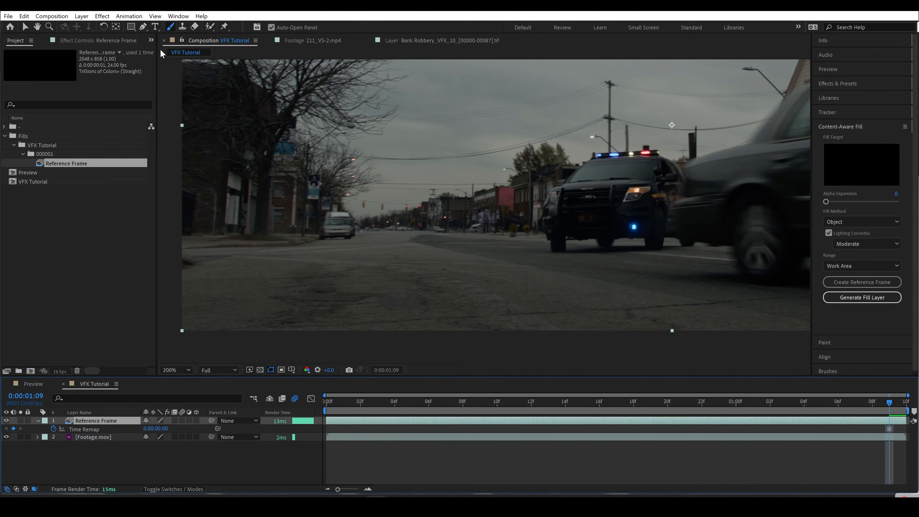
# Hide the Reference Frame layer and draw a closed Pen mask on it around the officer and the row of background cars, stopping short of the police SUV.
pyautogui.click(143, 26)
pyautogui.click(6, 420)
pyautogui.press('.')
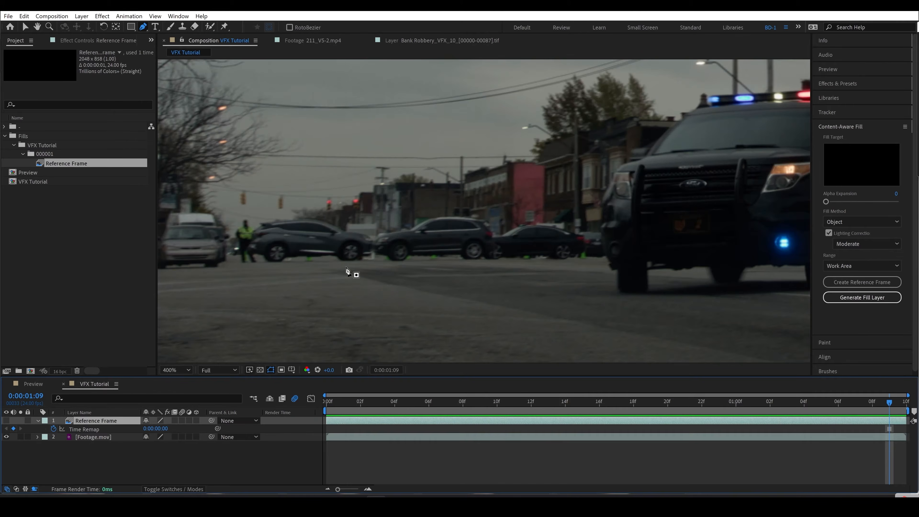
pyautogui.click(233, 271)
pyautogui.click(230, 253)
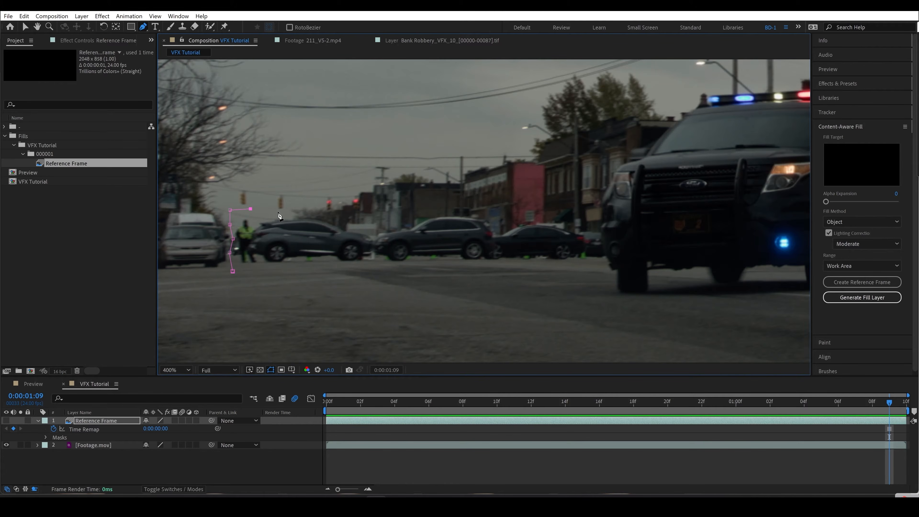
pyautogui.click(318, 214)
pyautogui.click(401, 208)
pyautogui.click(448, 200)
pyautogui.click(469, 199)
pyautogui.click(506, 201)
pyautogui.click(554, 209)
pyautogui.click(585, 210)
pyautogui.moveTo(596, 226); pyautogui.dragTo(605, 239)
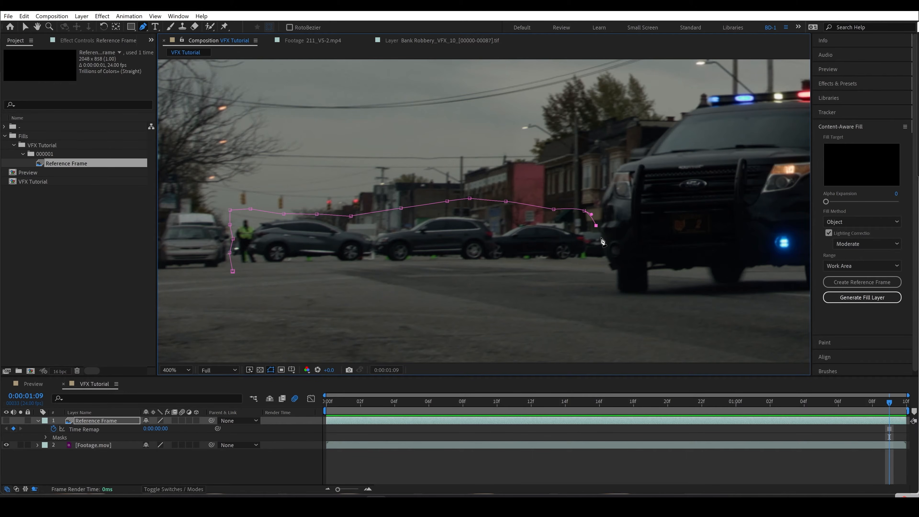
pyautogui.click(604, 259)
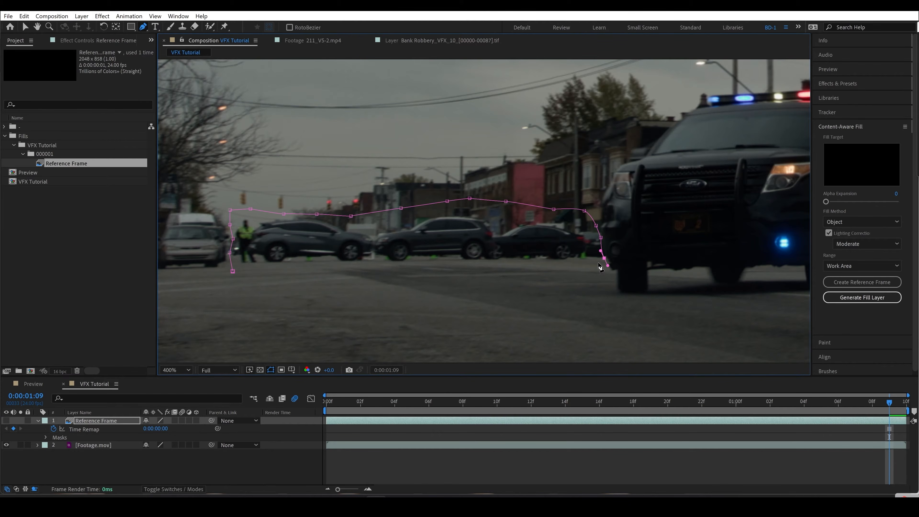
pyautogui.click(510, 271)
pyautogui.click(357, 278)
pyautogui.click(233, 271)
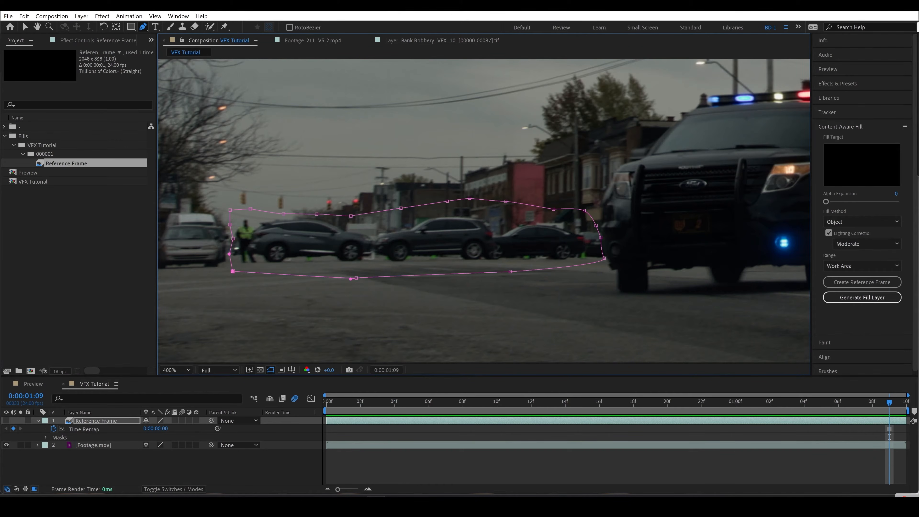
# Show the Reference Frame layer again and set its Mask Feather to 3 pixels.
pyautogui.click(6, 421)
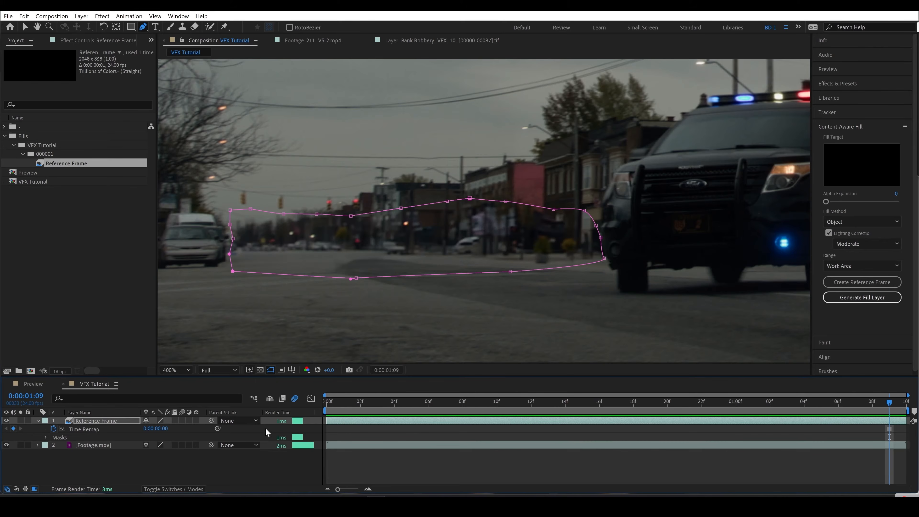
pyautogui.press('f')
pyautogui.click(158, 437)
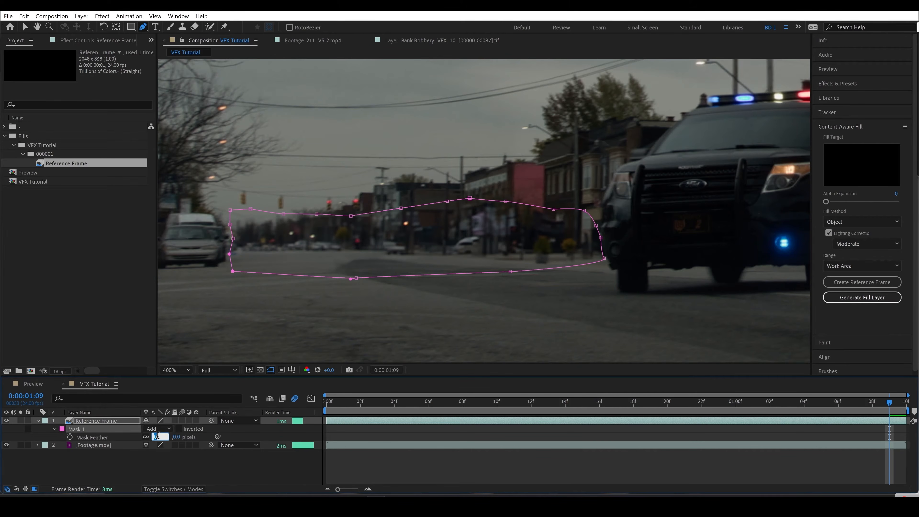
pyautogui.write('3')
pyautogui.press('Return')
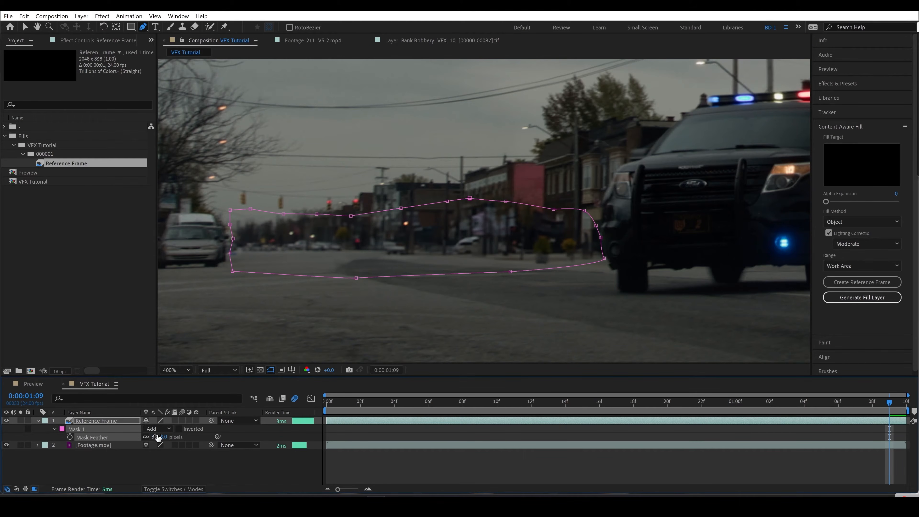
pyautogui.click(830, 461)
pyautogui.moveTo(871, 407); pyautogui.dragTo(893, 408)
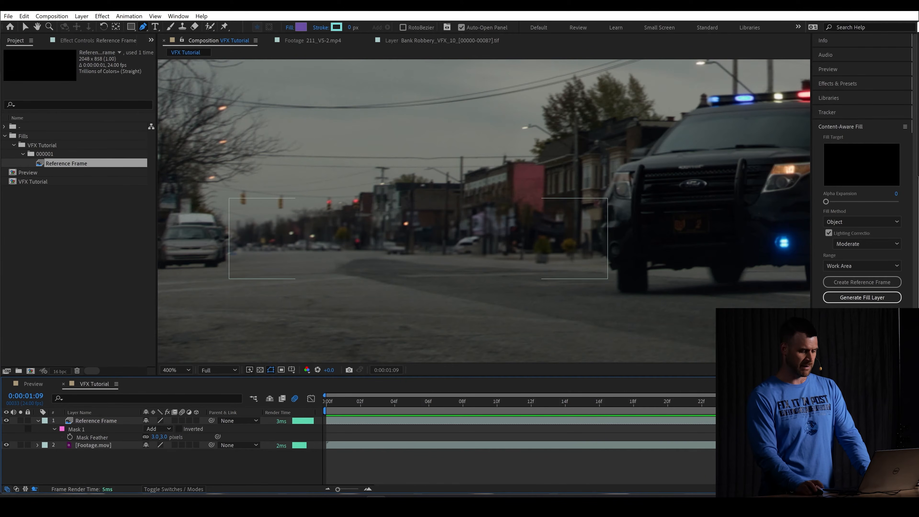
# Apply the Mocha AE effect to the Footage.mov layer and launch Mocha from it.
pyautogui.click(94, 445)
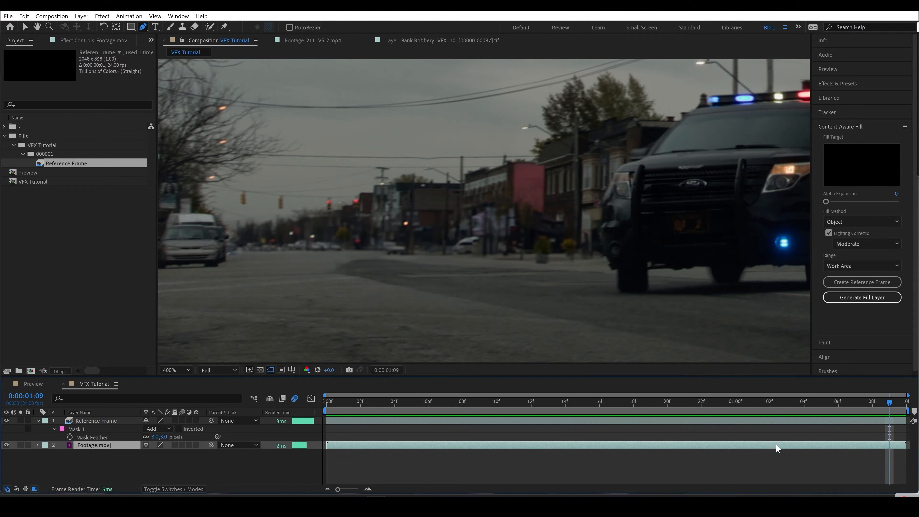
pyautogui.hotkey('ctrl', 'space')
pyautogui.write('mocha')
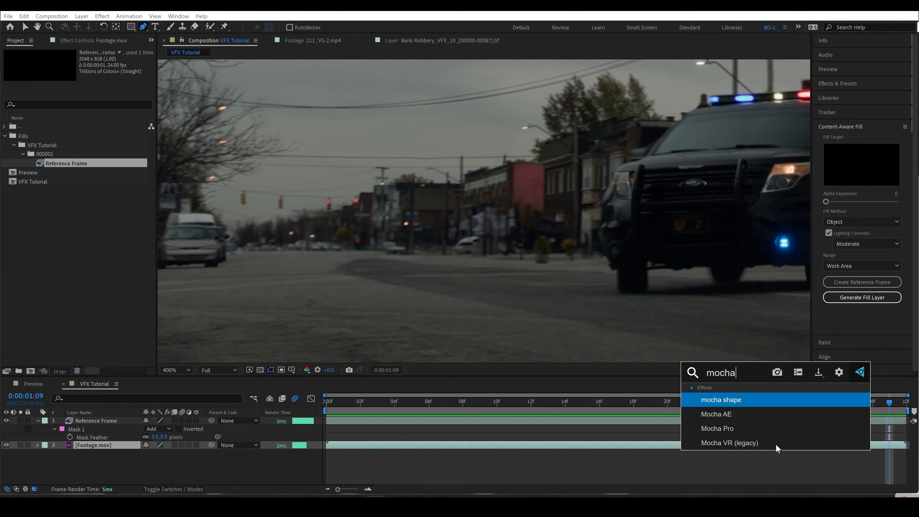
pyautogui.press('Down')
pyautogui.press('Return')
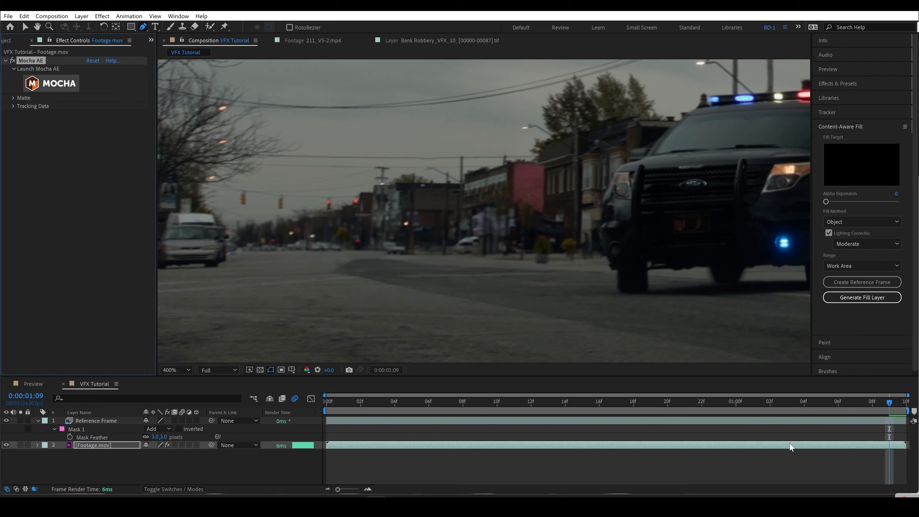
pyautogui.click(40, 89)
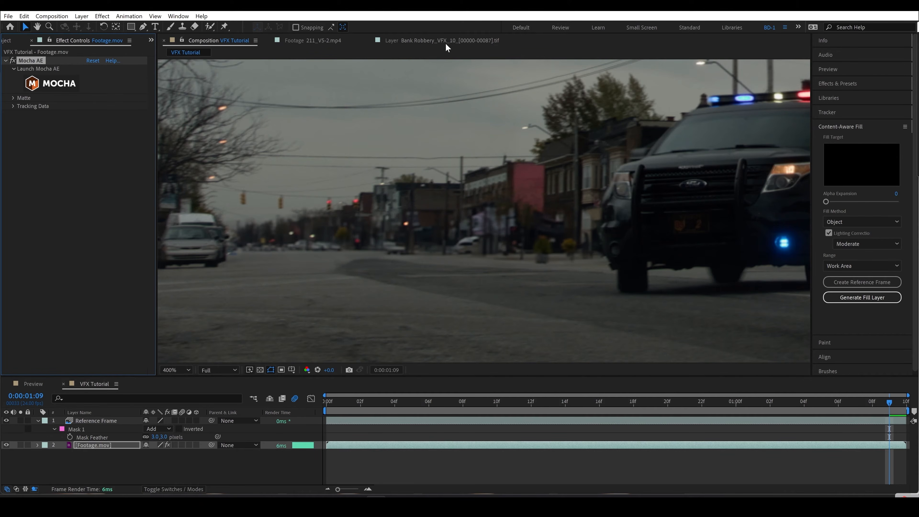
pyautogui.click(127, 17)
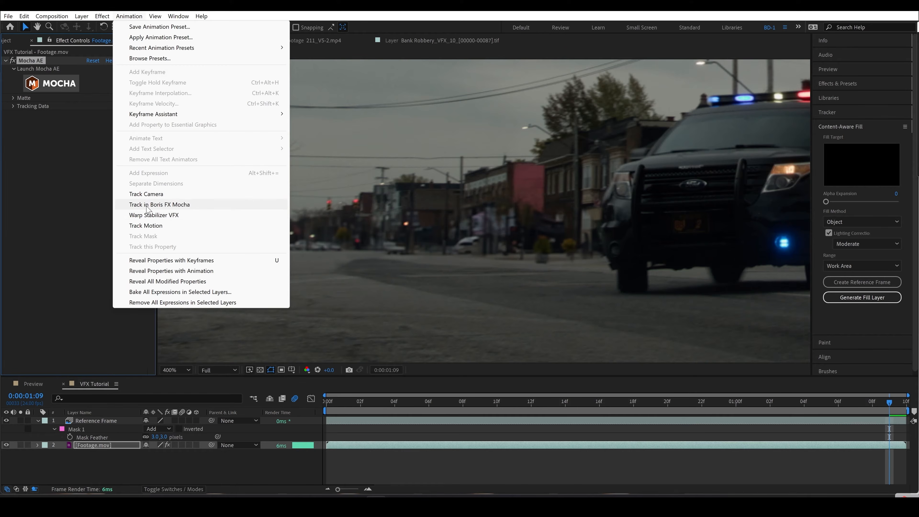
pyautogui.click(41, 195)
pyautogui.click(61, 85)
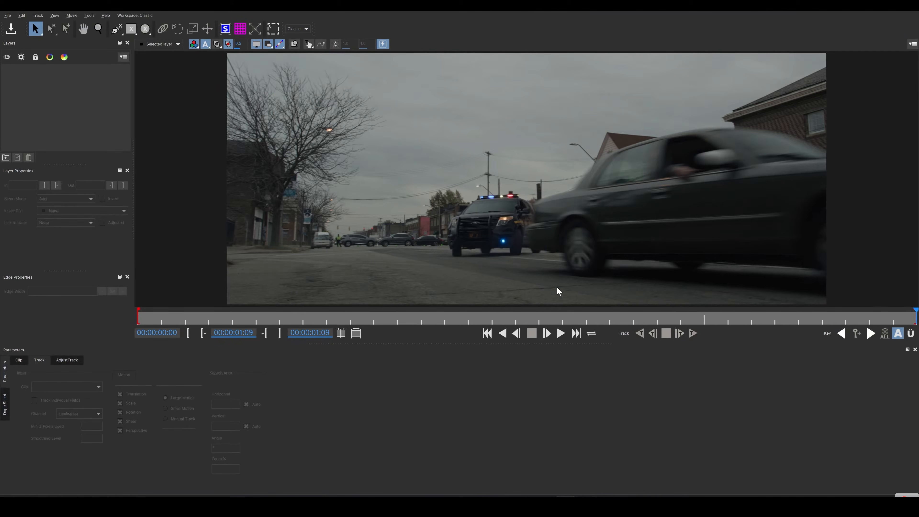
# At 00:00:00:16, draw a closed spline loosely around the whole dark foreground sedan, including its wheels.
pyautogui.moveTo(612, 318); pyautogui.dragTo(502, 318)
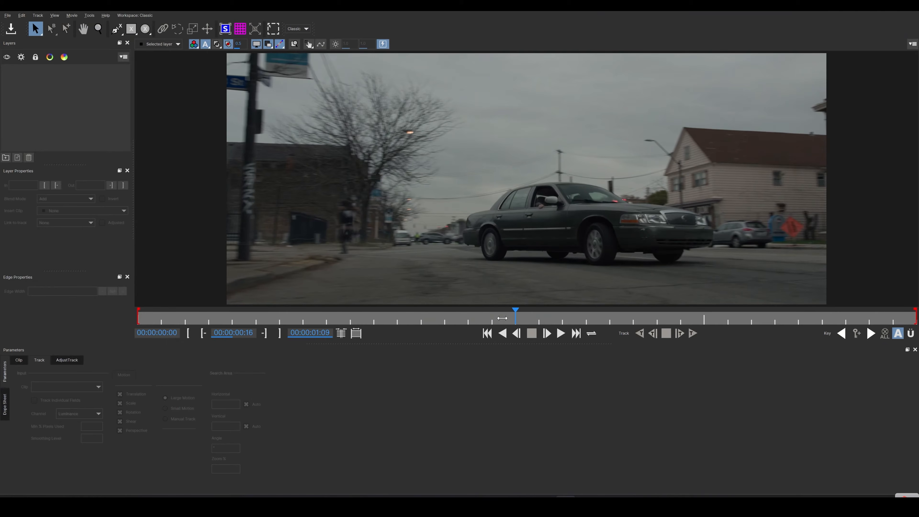
pyautogui.click(117, 30)
pyautogui.click(475, 262)
pyautogui.click(461, 253)
pyautogui.click(455, 234)
pyautogui.click(461, 213)
pyautogui.click(483, 204)
pyautogui.click(496, 185)
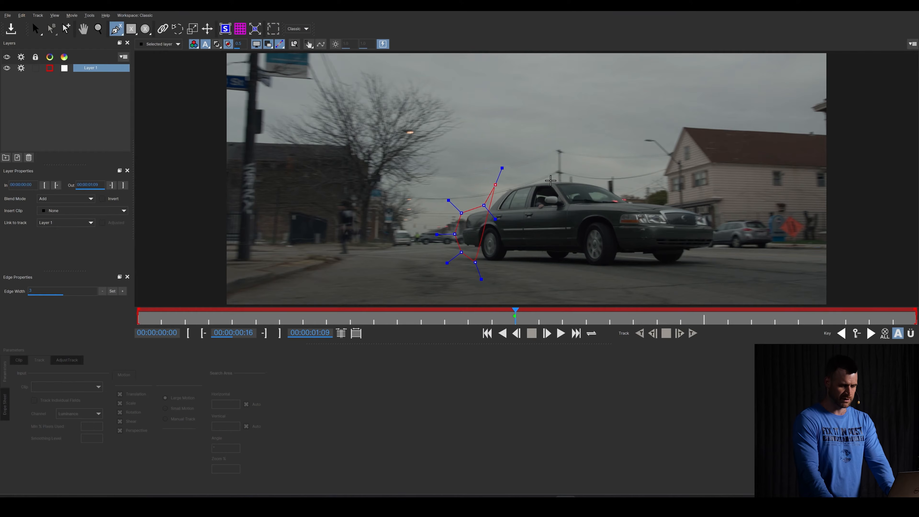
pyautogui.click(555, 175)
pyautogui.click(633, 199)
pyautogui.click(707, 208)
pyautogui.click(716, 255)
pyautogui.click(688, 274)
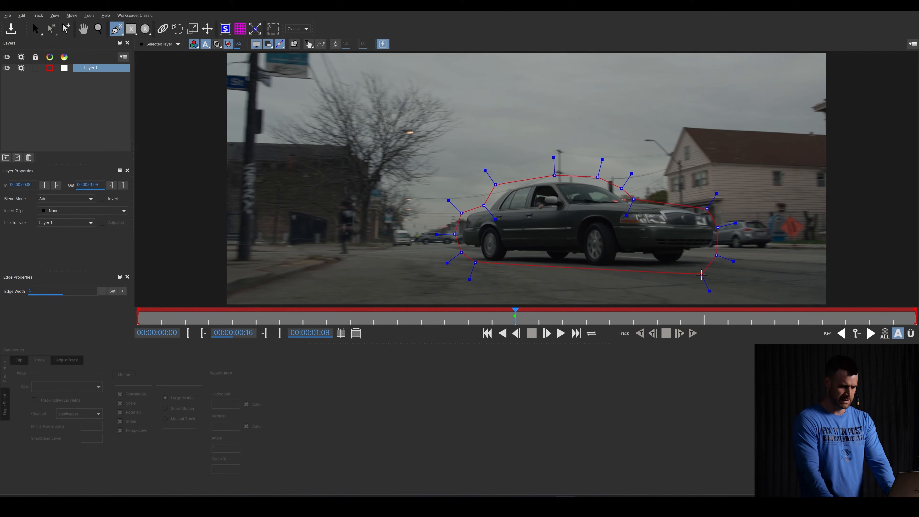
pyautogui.rightClick(702, 274)
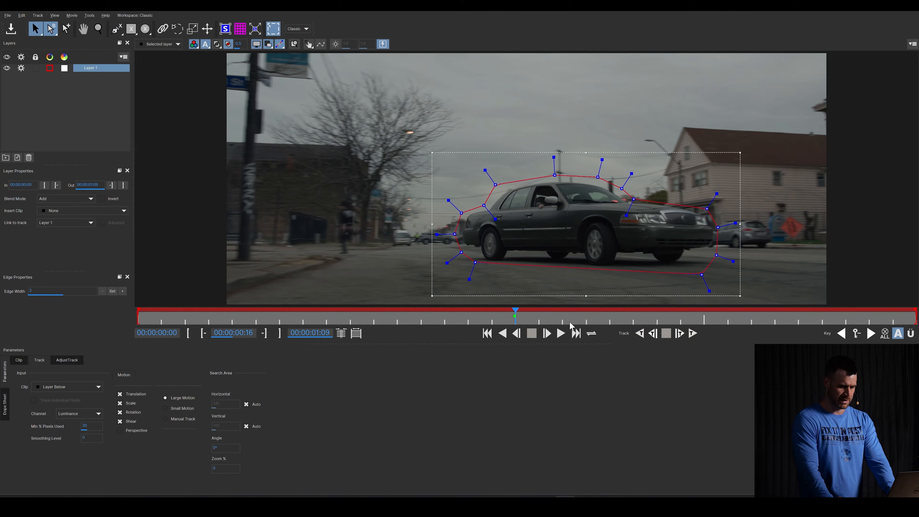
# Track the sedan shape forward to the end, add a keyframe at 00:00:01:04 and reposition the shape over the car at 00:00:01:09.
pyautogui.click(694, 335)
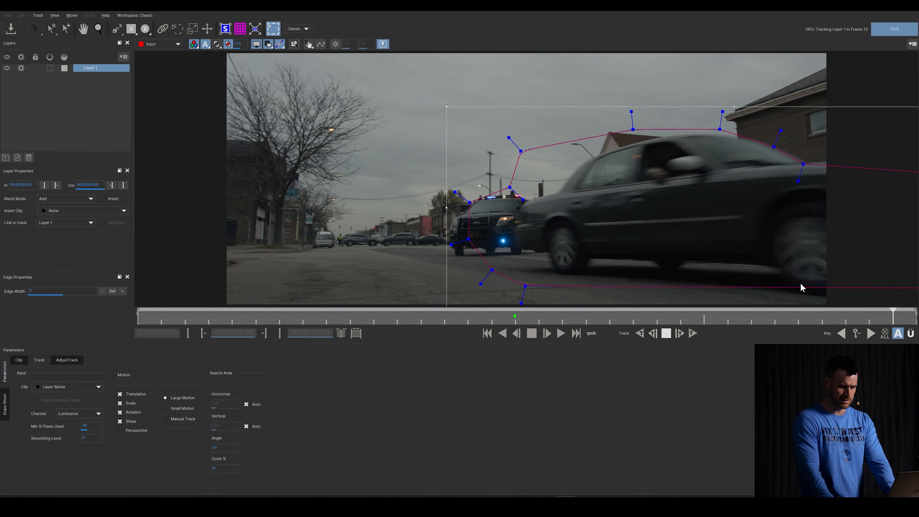
pyautogui.moveTo(525, 318); pyautogui.dragTo(790, 318)
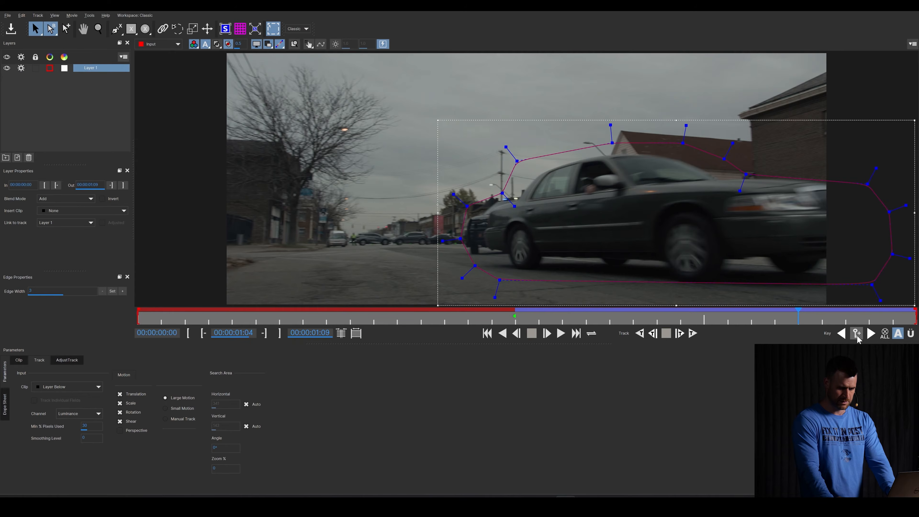
pyautogui.moveTo(814, 320); pyautogui.dragTo(901, 304)
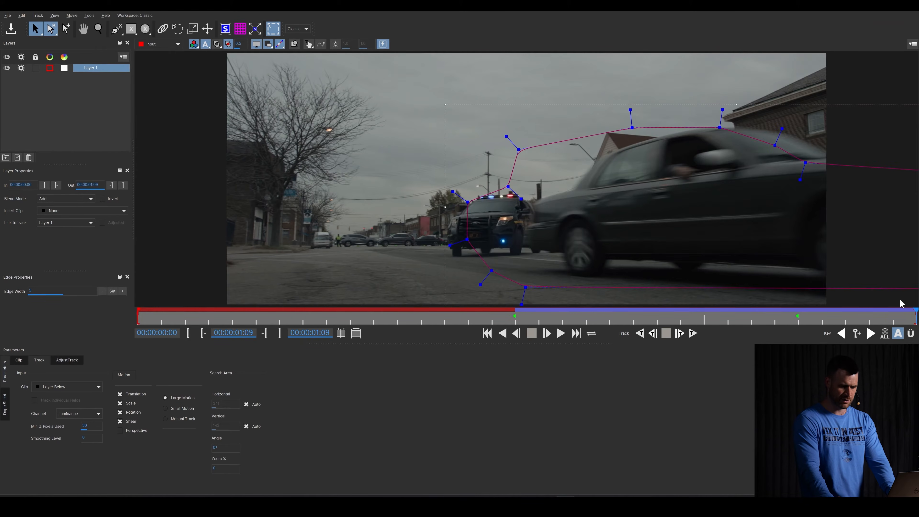
pyautogui.moveTo(586, 106); pyautogui.dragTo(635, 101)
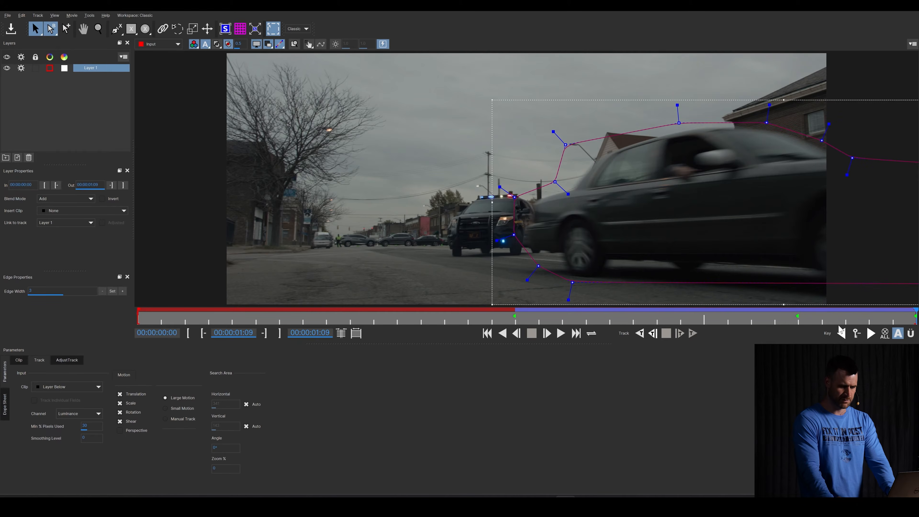
# Track the sedan shape backward from 00:00:00:16 to the first frame and rename its layer car.
pyautogui.moveTo(804, 320); pyautogui.dragTo(522, 322)
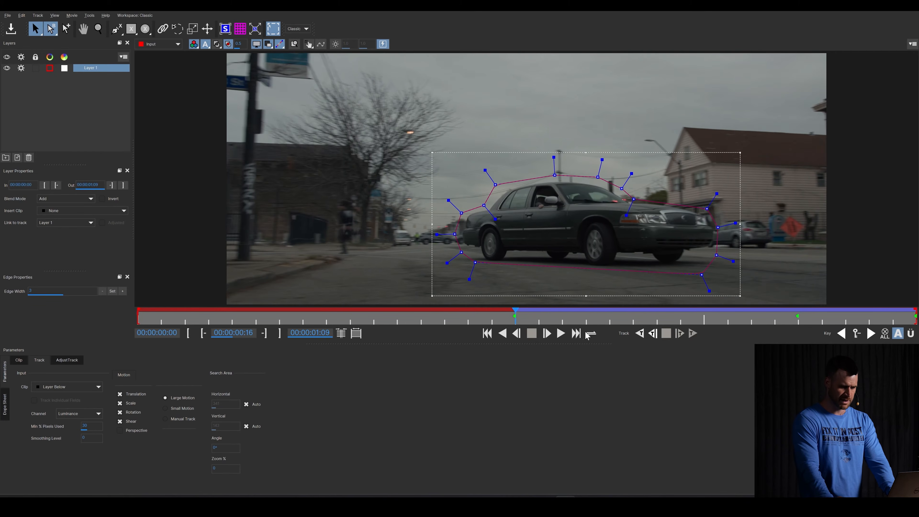
pyautogui.click(636, 338)
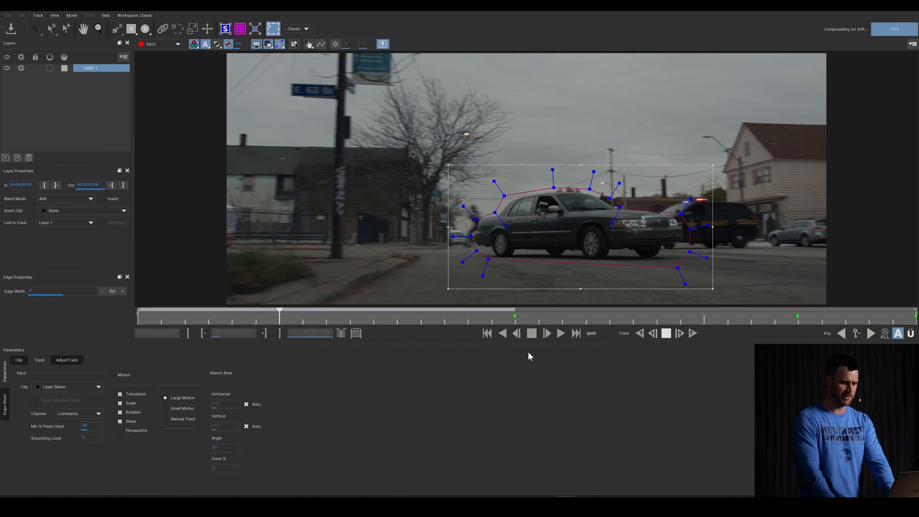
pyautogui.moveTo(176, 312); pyautogui.dragTo(421, 312)
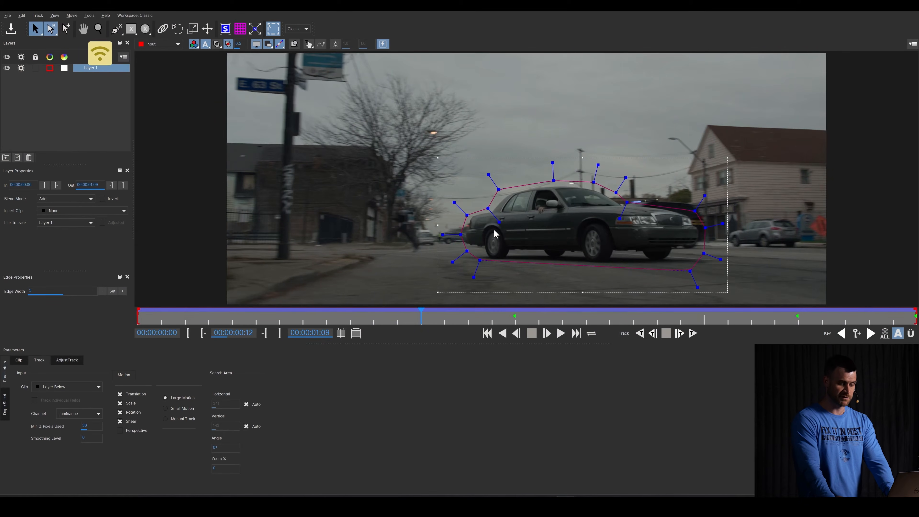
pyautogui.doubleClick(91, 68)
pyautogui.click(77, 99)
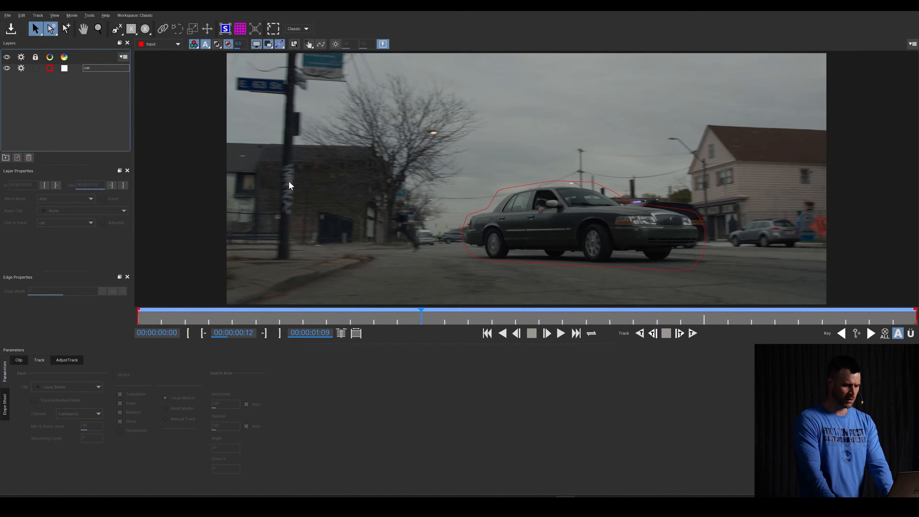
# At the last frame, 00:00:01:09, draw a closed spline loosely around the police SUV behind the dark sedan.
pyautogui.moveTo(475, 311); pyautogui.dragTo(916, 320)
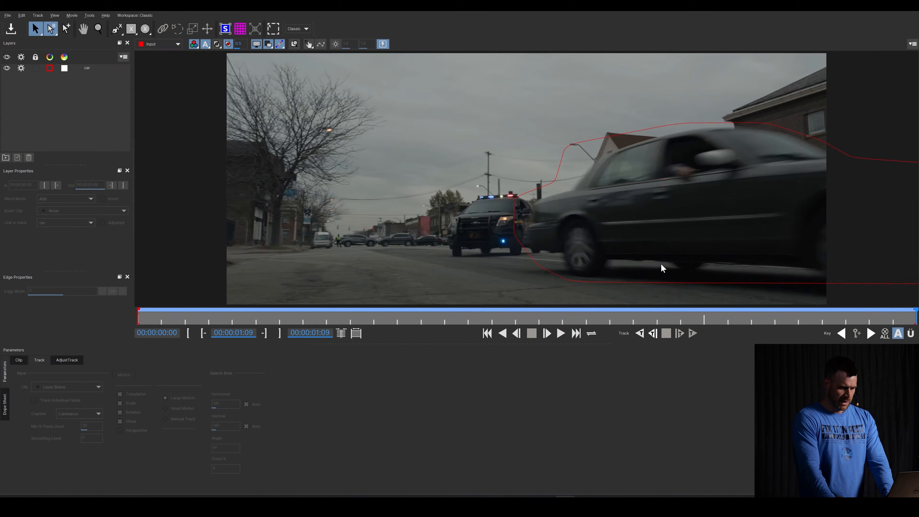
pyautogui.click(117, 29)
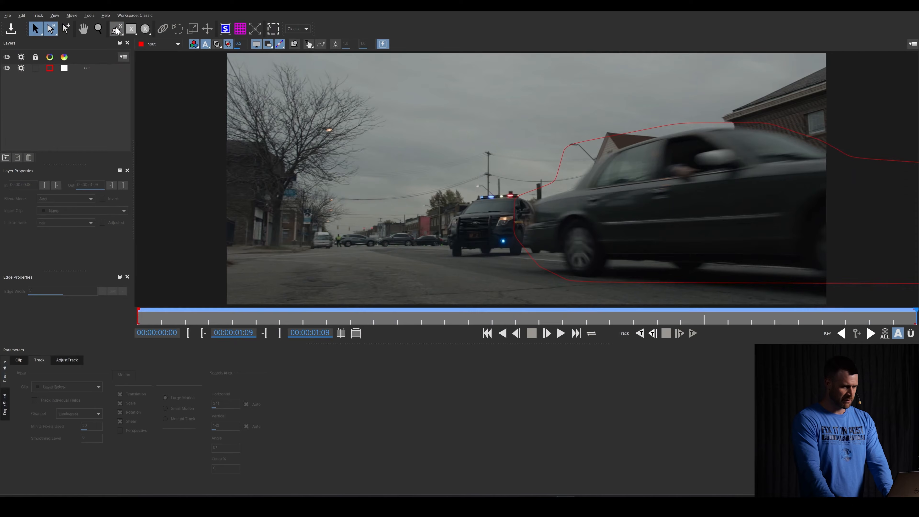
pyautogui.click(464, 262)
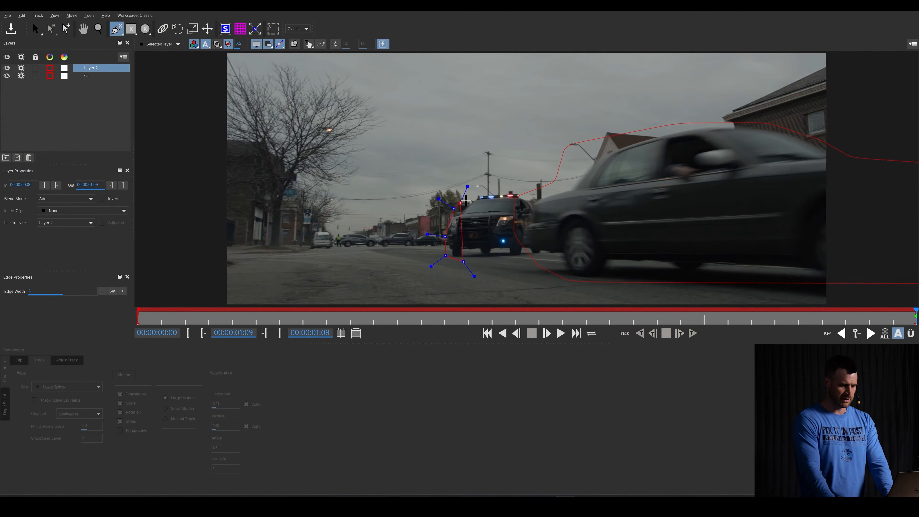
pyautogui.rightClick(484, 187)
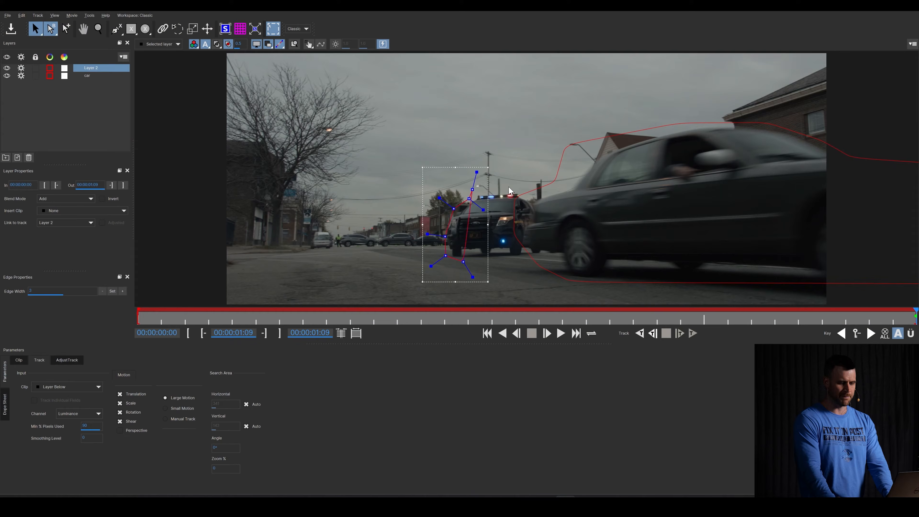
pyautogui.hotkey('ctrl', 'z')
pyautogui.click(506, 187)
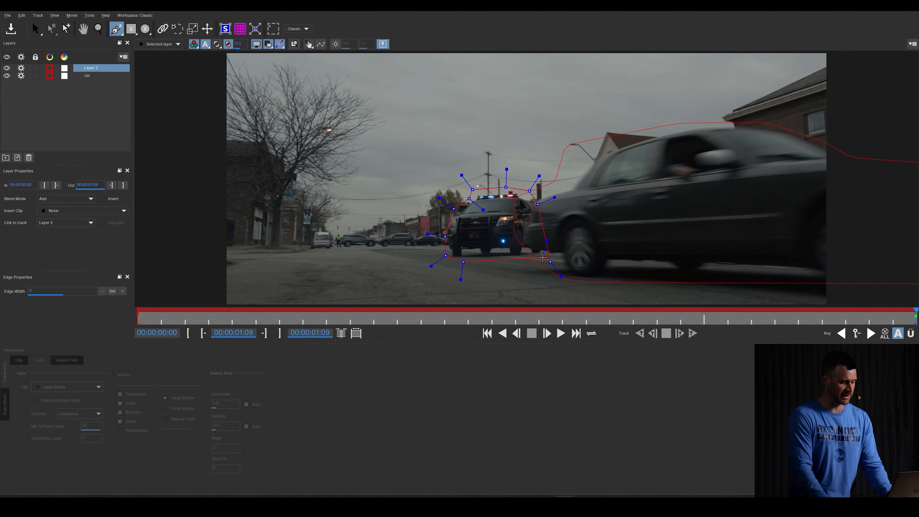
pyautogui.rightClick(538, 256)
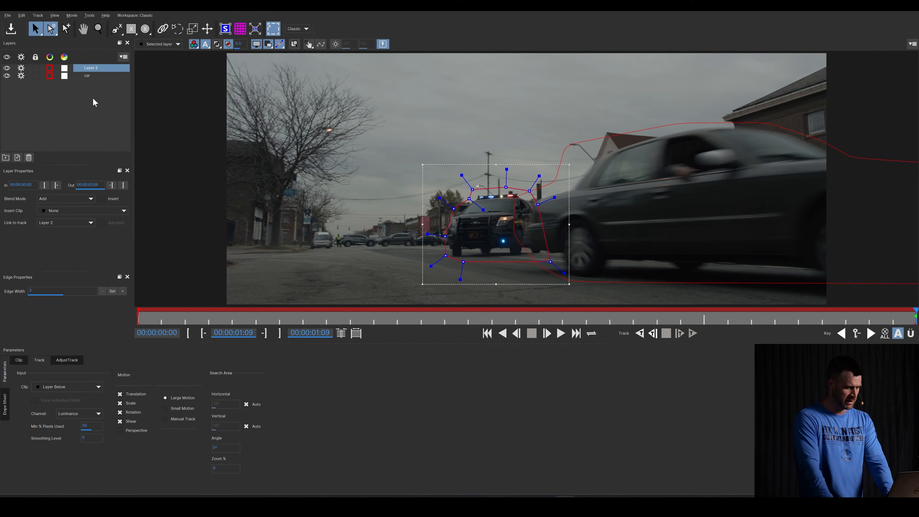
# Move the police SUV's layer below the car layer and shift its shape over the hidden SUV at 00:00:01:02.
pyautogui.moveTo(90, 70)
pyautogui.mouseDown()
pyautogui.moveTo(92, 88)
pyautogui.moveTo(92, 77)
pyautogui.mouseUp()
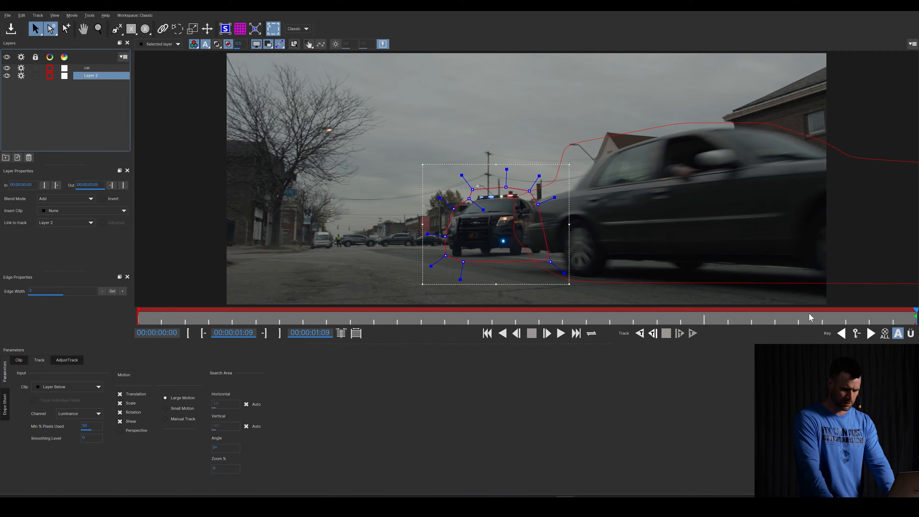
pyautogui.click(865, 320)
pyautogui.moveTo(865, 319); pyautogui.dragTo(740, 323)
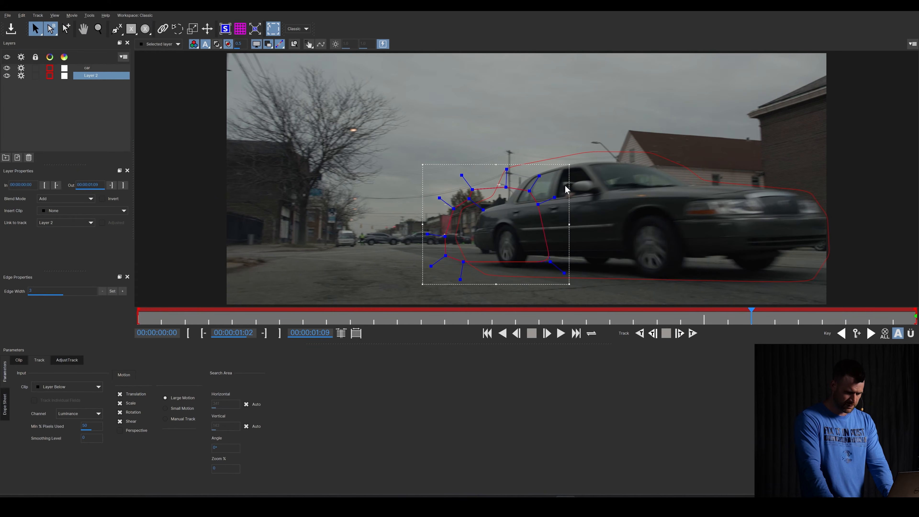
pyautogui.moveTo(573, 190); pyautogui.dragTo(601, 190)
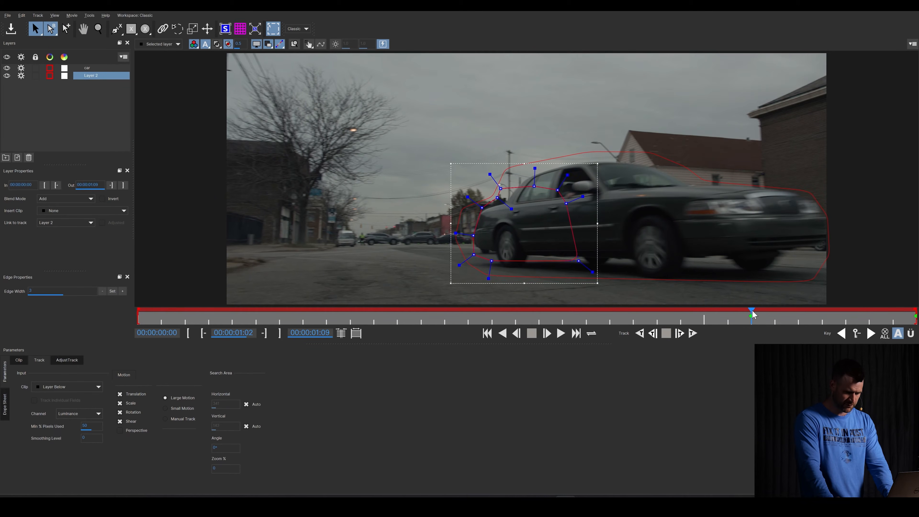
# Set the police SUV layer's in point to 00:00:01:01 and check its shape at the last frame.
pyautogui.moveTo(799, 320); pyautogui.dragTo(380, 304)
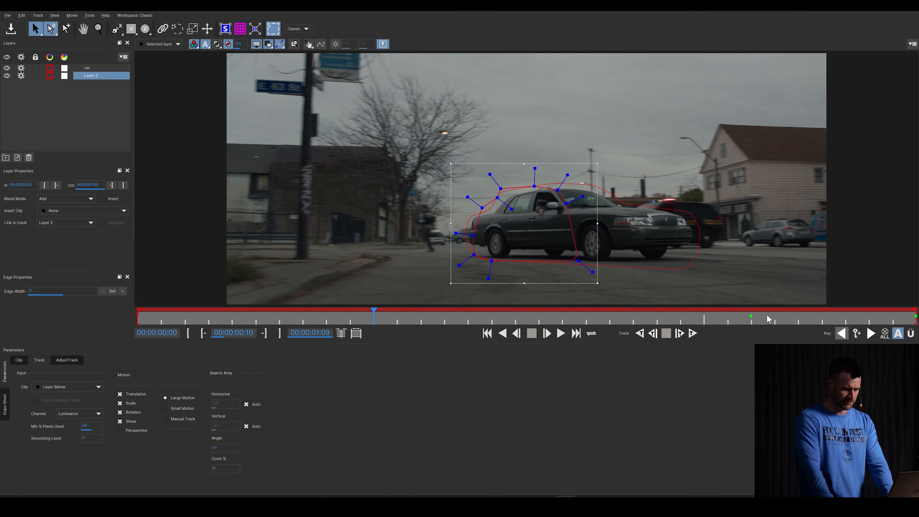
pyautogui.click(725, 321)
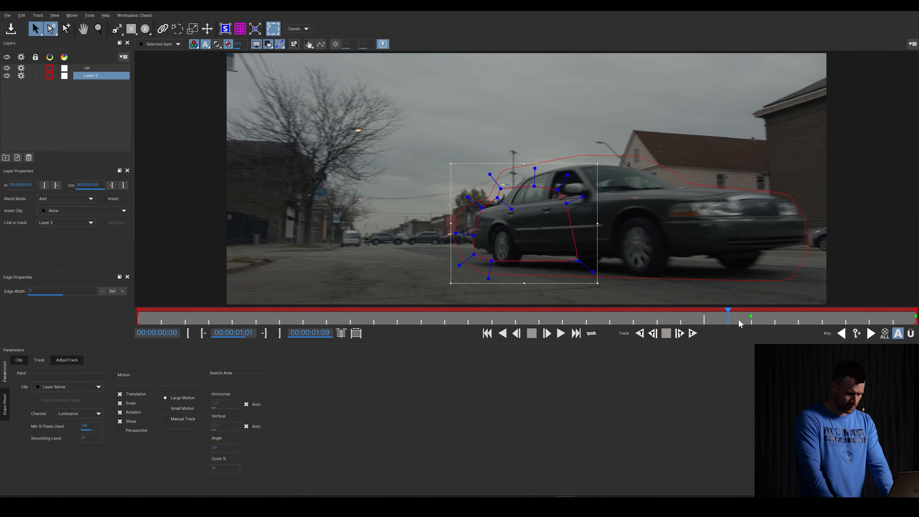
pyautogui.click(44, 186)
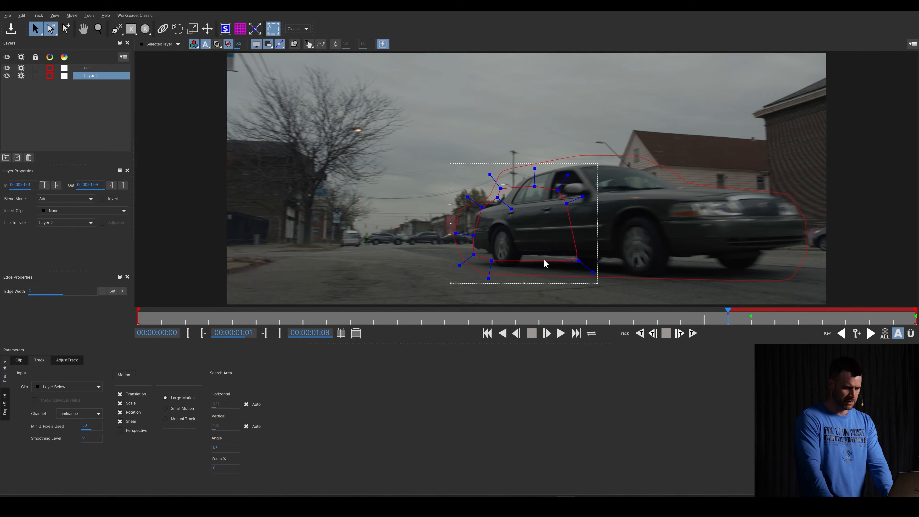
pyautogui.moveTo(708, 323); pyautogui.dragTo(327, 290)
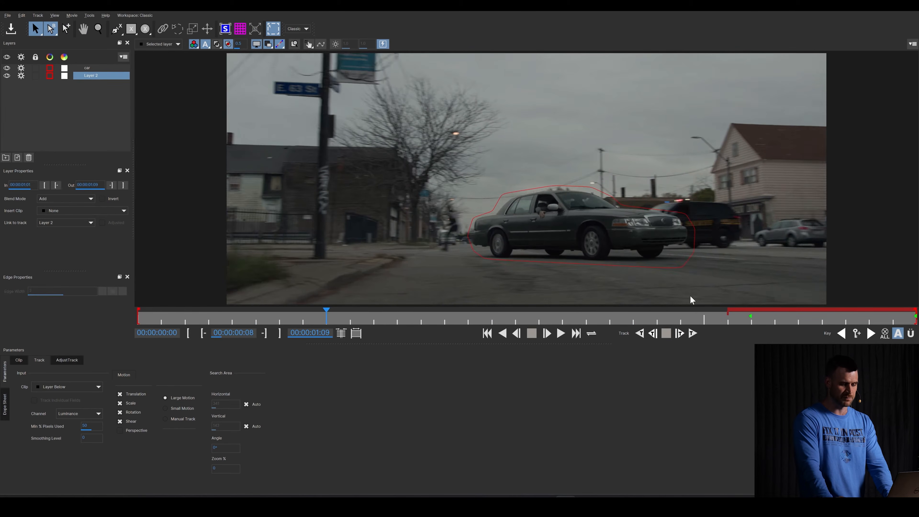
pyautogui.moveTo(532, 311); pyautogui.dragTo(916, 311)
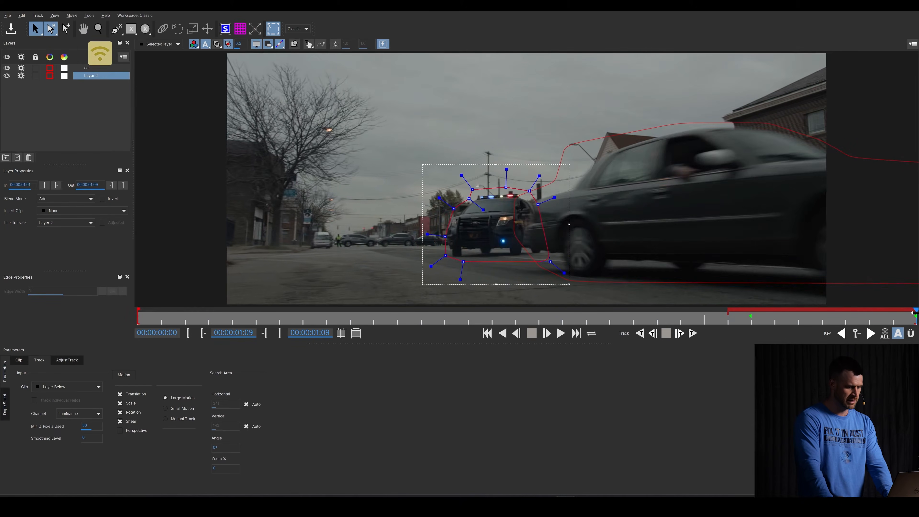
# Rename the police SUV's layer cop car.
pyautogui.doubleClick(110, 76)
pyautogui.write('co')
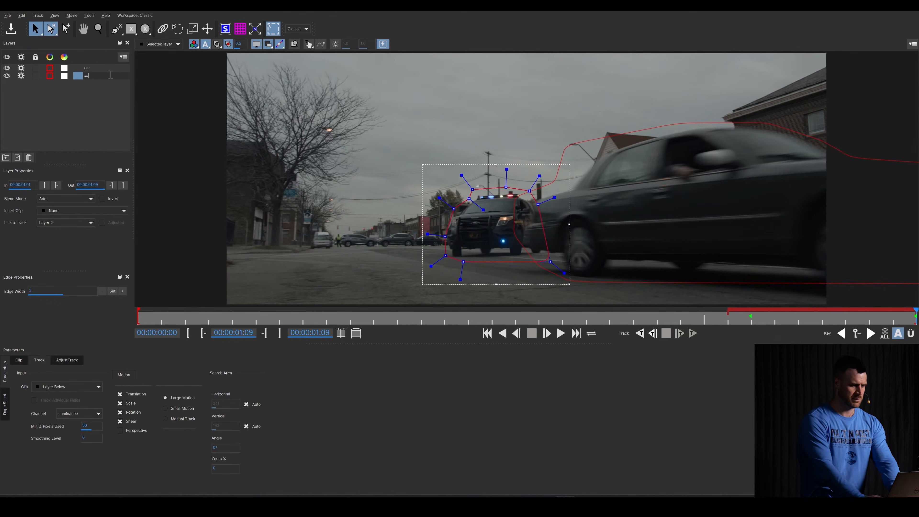
pyautogui.write('p car')
pyautogui.press('Return')
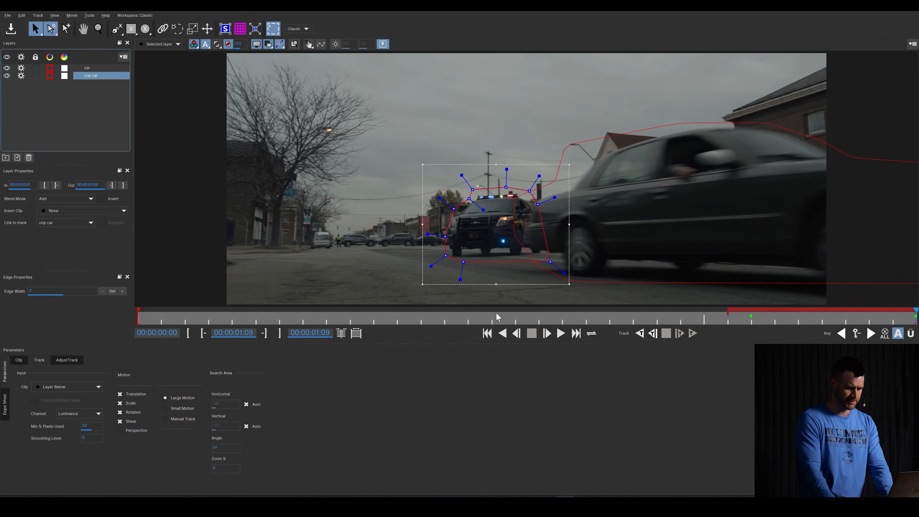
# At 00:00:00:07, draw a closed spline around the officer on foot just behind the sedan.
pyautogui.moveTo(495, 314); pyautogui.dragTo(507, 318)
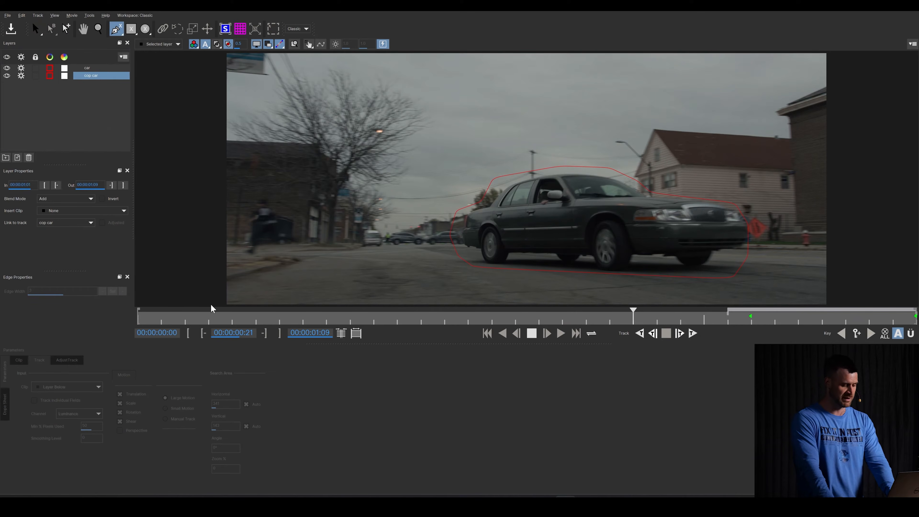
pyautogui.click(37, 32)
pyautogui.moveTo(410, 314); pyautogui.dragTo(308, 322)
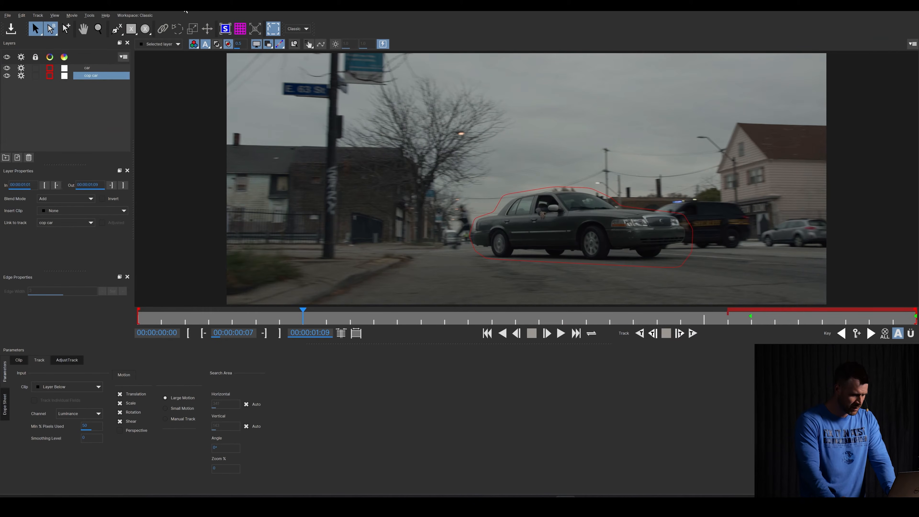
pyautogui.click(122, 30)
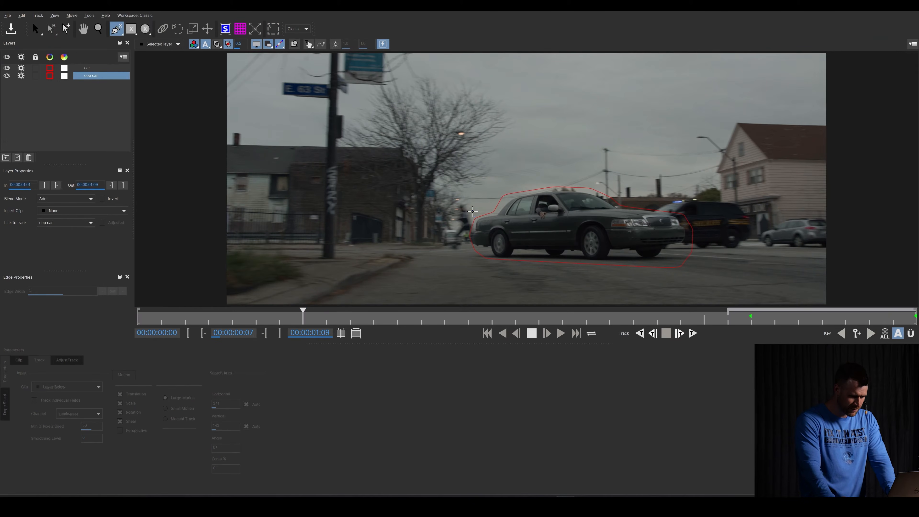
pyautogui.moveTo(473, 211); pyautogui.dragTo(467, 202)
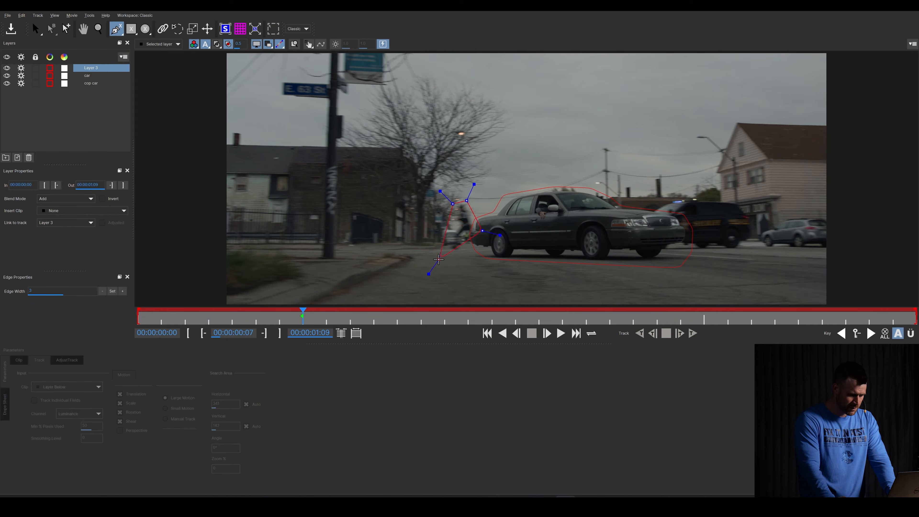
pyautogui.click(484, 250)
pyautogui.rightClick(484, 251)
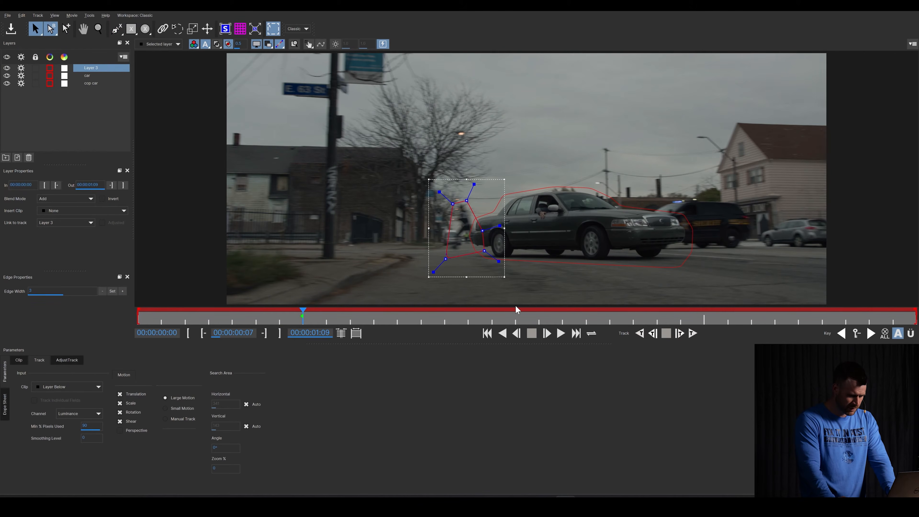
# Shift the officer's shape to follow him at 00:00:00:05 and 00:00:00:03, and start the layer at 00:00:00:03.
pyautogui.click(262, 315)
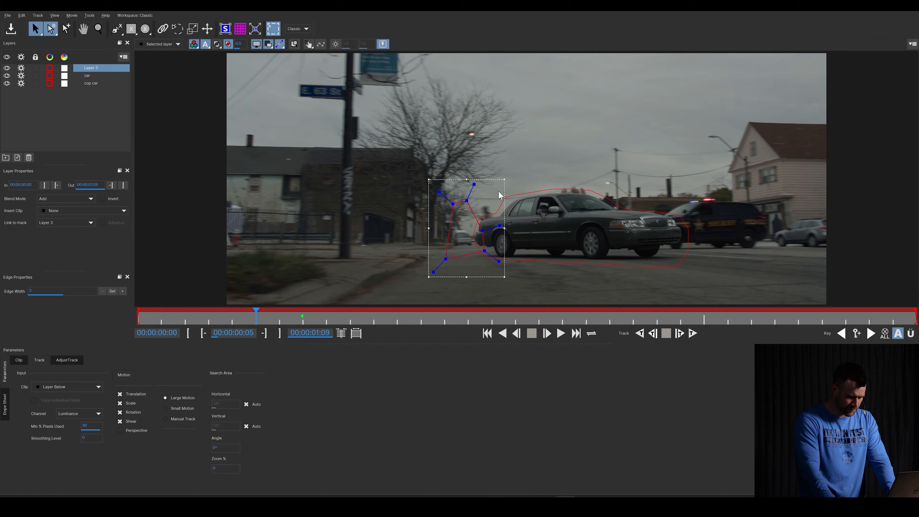
pyautogui.moveTo(503, 190); pyautogui.dragTo(515, 188)
pyautogui.moveTo(520, 190); pyautogui.dragTo(530, 187)
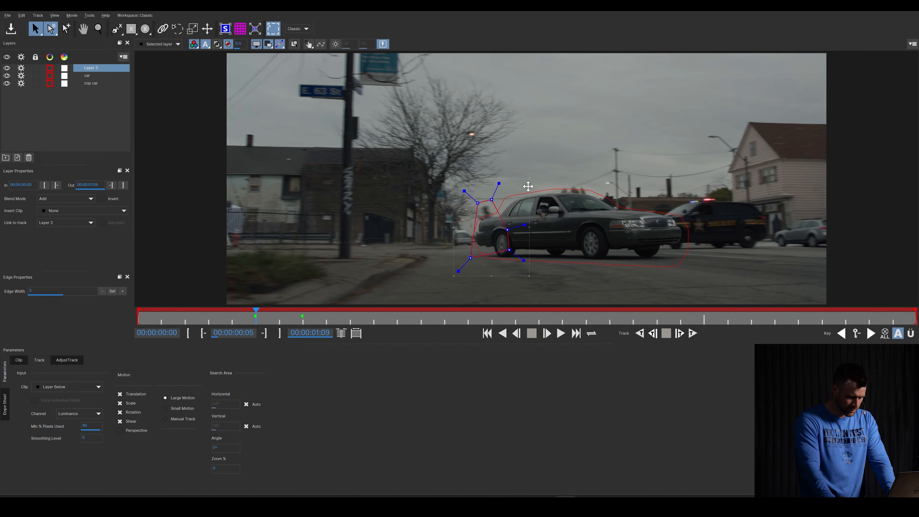
pyautogui.moveTo(269, 315); pyautogui.dragTo(193, 315)
pyautogui.moveTo(529, 189); pyautogui.dragTo(550, 193)
pyautogui.click(45, 187)
# Move the officer's shape over him at 00:00:00:11 and set the layer's out point to that frame.
pyautogui.moveTo(232, 326); pyautogui.dragTo(398, 328)
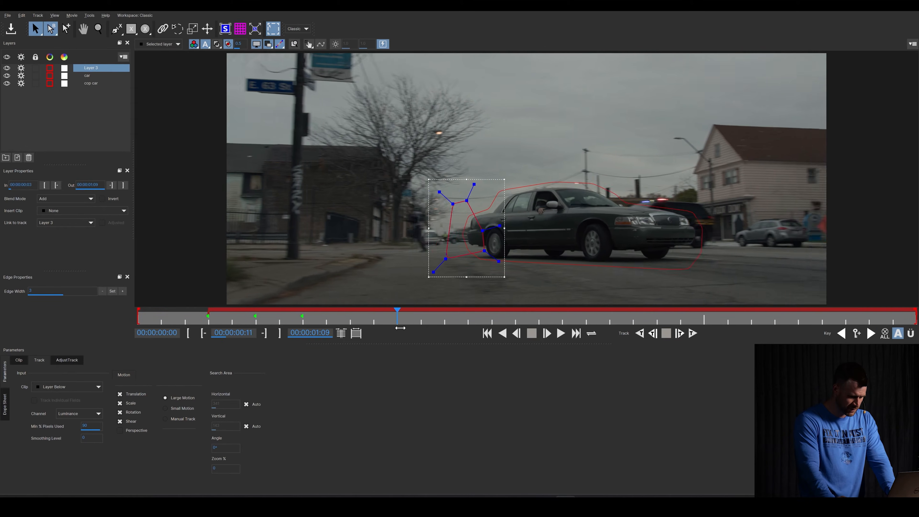
pyautogui.moveTo(495, 192); pyautogui.dragTo(446, 191)
pyautogui.click(420, 247)
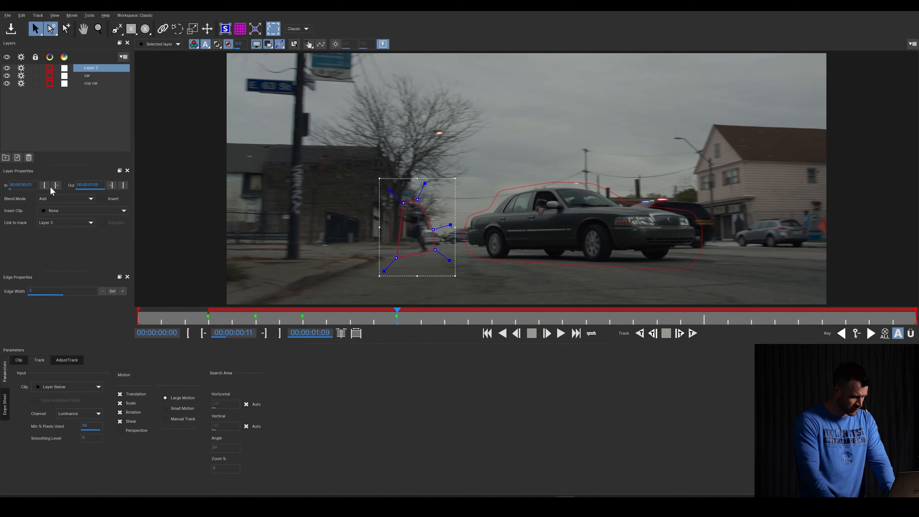
pyautogui.click(123, 185)
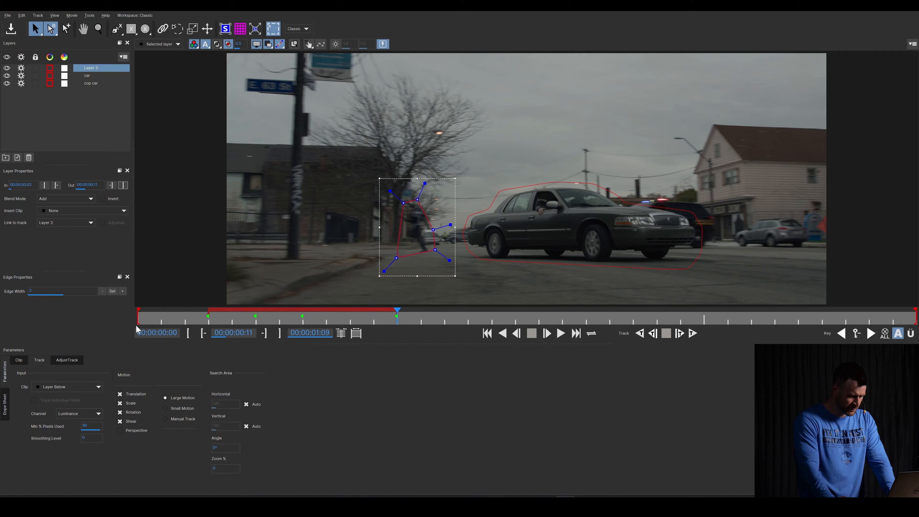
# Move the officer's layer to the bottom of the layer stack and rename it cop.
pyautogui.moveTo(89, 68); pyautogui.dragTo(91, 87)
pyautogui.doubleClick(91, 84)
pyautogui.write('c')
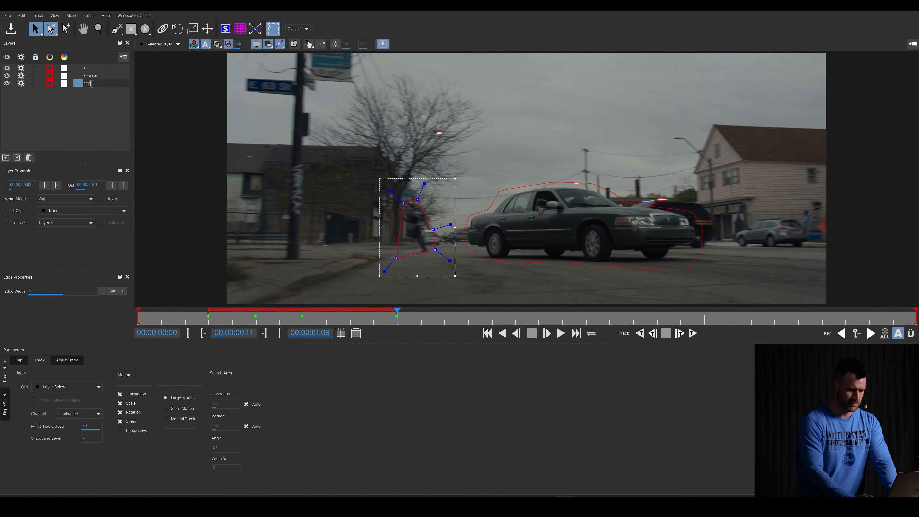
pyautogui.write('op')
pyautogui.press('Return')
pyautogui.moveTo(496, 318); pyautogui.dragTo(681, 315)
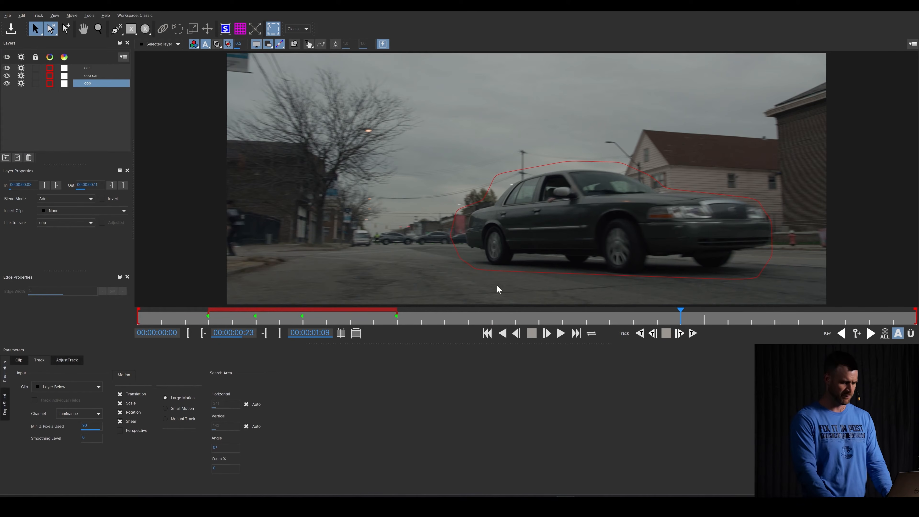
pyautogui.moveTo(441, 318); pyautogui.dragTo(162, 294)
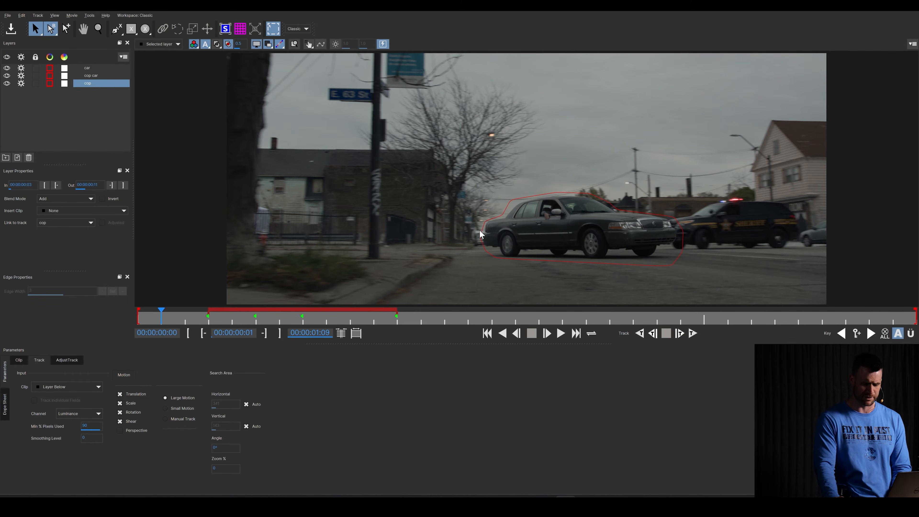
pyautogui.moveTo(323, 319); pyautogui.dragTo(475, 328)
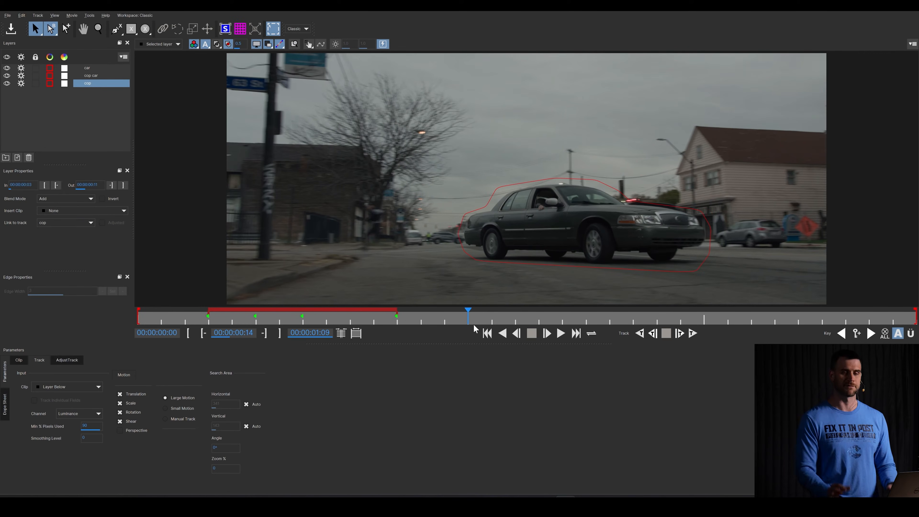
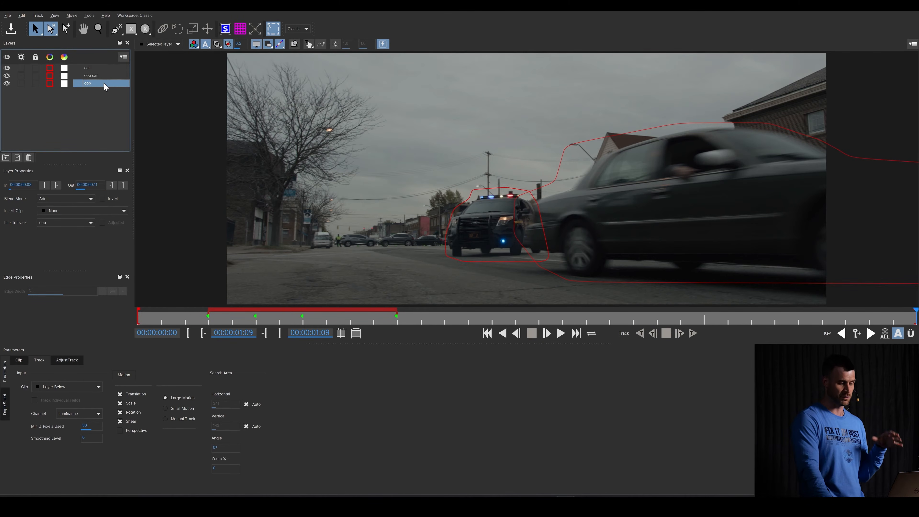
# At 00:00:01:09, draw a closed spline around the distant background street and parked cars, overlapping the police SUV.
pyautogui.click(116, 62)
pyautogui.click(117, 29)
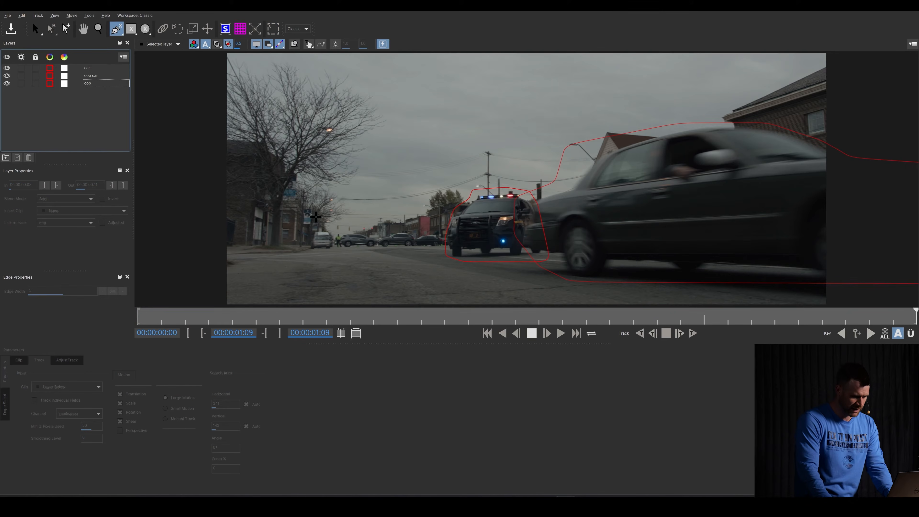
pyautogui.click(302, 250)
pyautogui.click(389, 257)
pyautogui.click(379, 255)
pyautogui.click(503, 249)
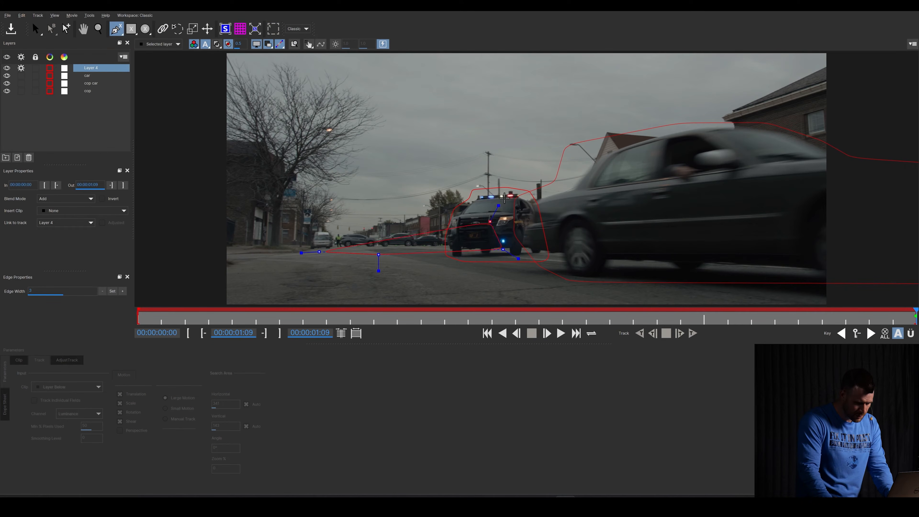
pyautogui.click(503, 177)
pyautogui.click(451, 177)
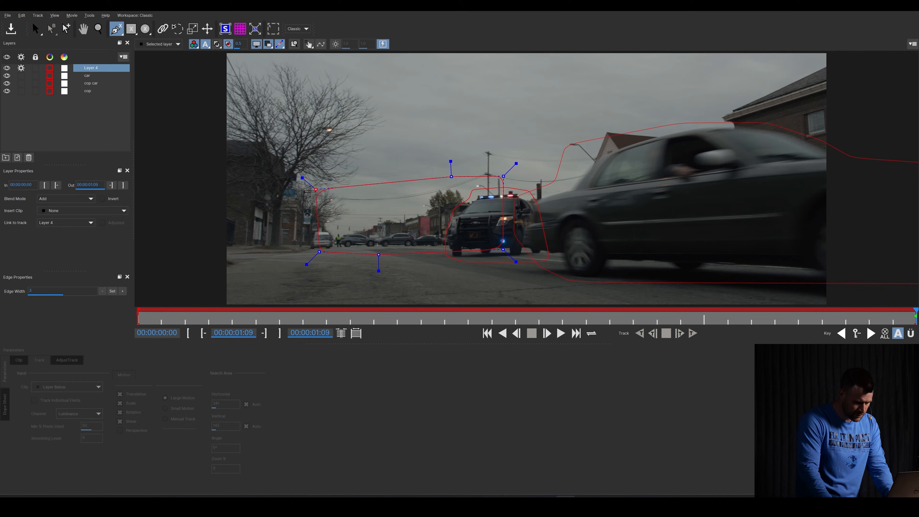
pyautogui.rightClick(310, 193)
# Adjust the background spline's lower corners, its lower middle point and its upper edge points for fuller coverage of the street.
pyautogui.moveTo(319, 252); pyautogui.dragTo(307, 254)
pyautogui.moveTo(379, 263); pyautogui.dragTo(380, 275)
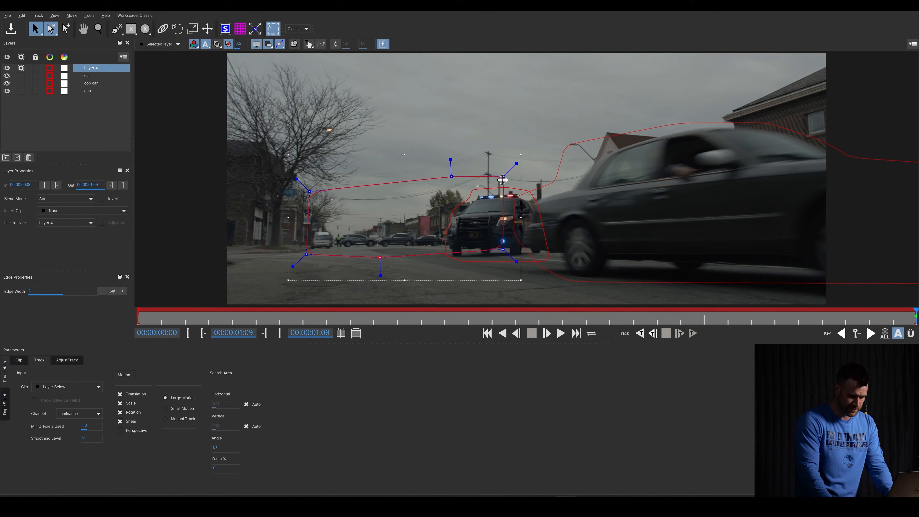
pyautogui.moveTo(503, 249); pyautogui.dragTo(519, 255)
pyautogui.moveTo(503, 176); pyautogui.dragTo(512, 184)
pyautogui.moveTo(451, 177); pyautogui.dragTo(451, 184)
# Move the new background layer to the bottom of the layer stack and rename it bg.
pyautogui.moveTo(92, 69); pyautogui.dragTo(90, 89)
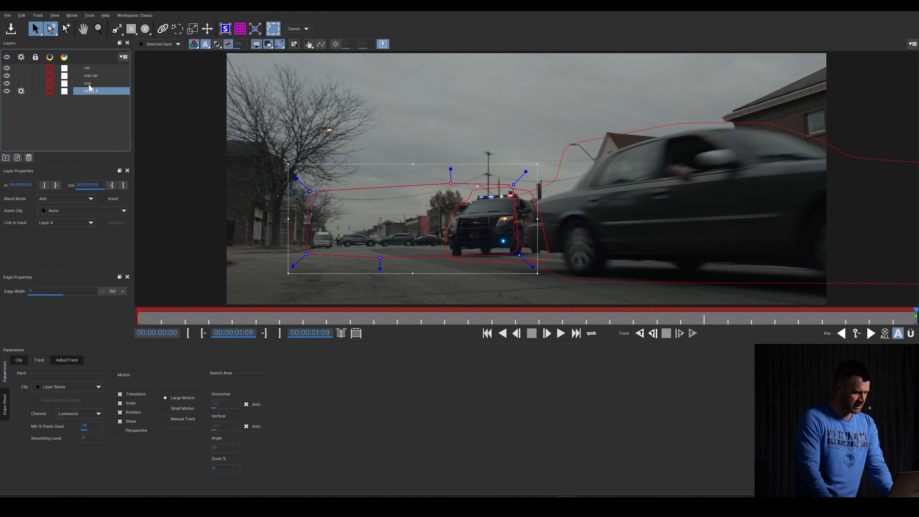
pyautogui.doubleClick(91, 92)
pyautogui.write('bg')
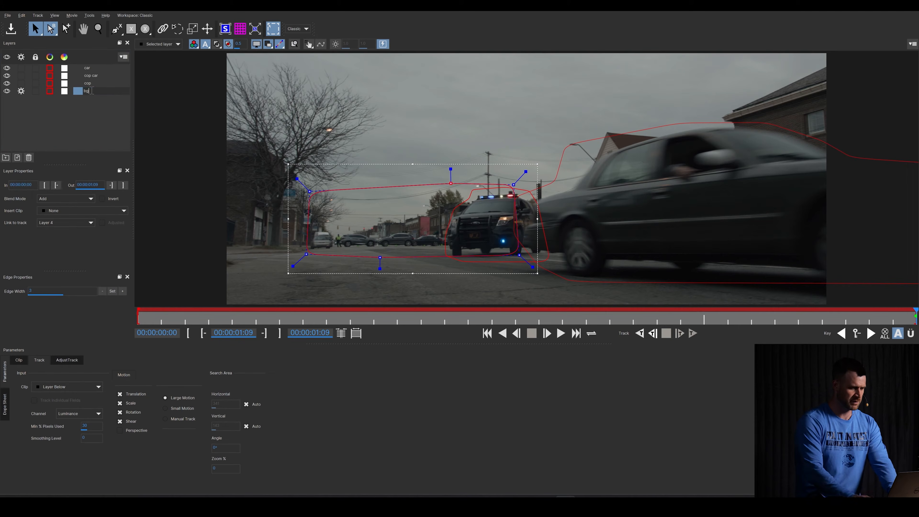
pyautogui.press('Return')
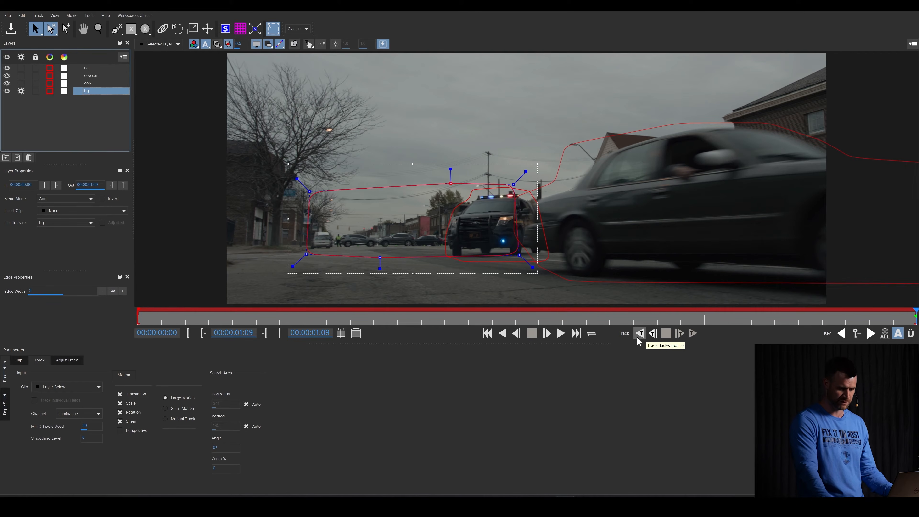
# Raise the bg shape's two upper points near the utility pole and track the layer backwards through the clip.
pyautogui.moveTo(515, 184); pyautogui.dragTo(515, 167)
pyautogui.moveTo(451, 183); pyautogui.dragTo(456, 167)
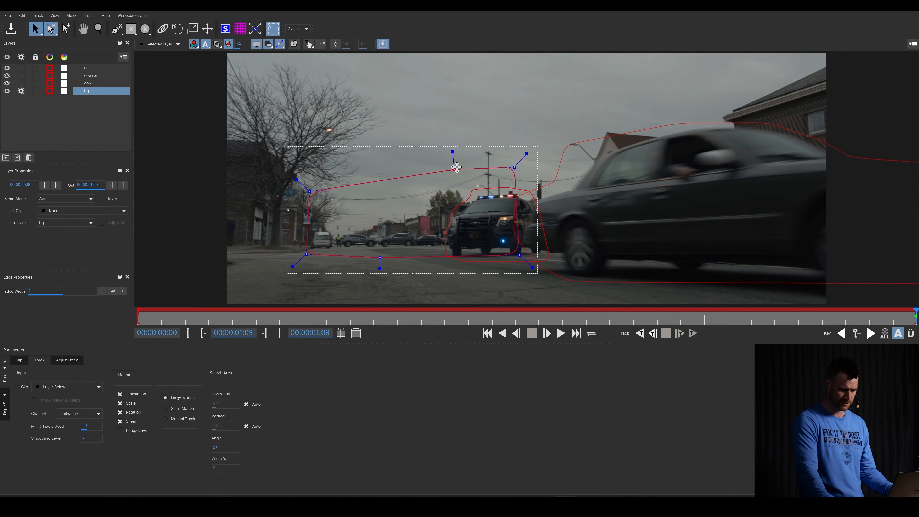
pyautogui.click(650, 335)
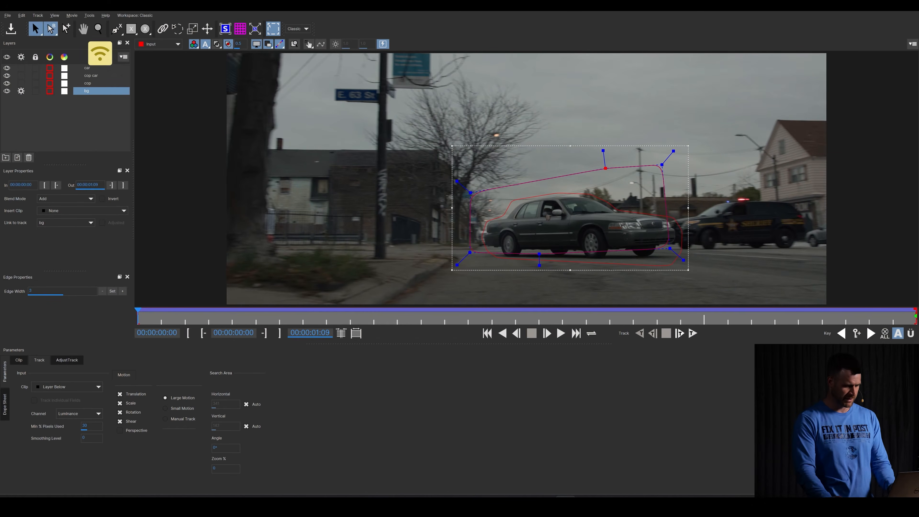
# Show the planar grid and scrub between the start and end of the clip to check the bg track.
pyautogui.moveTo(222, 323); pyautogui.dragTo(656, 268)
pyautogui.click(242, 29)
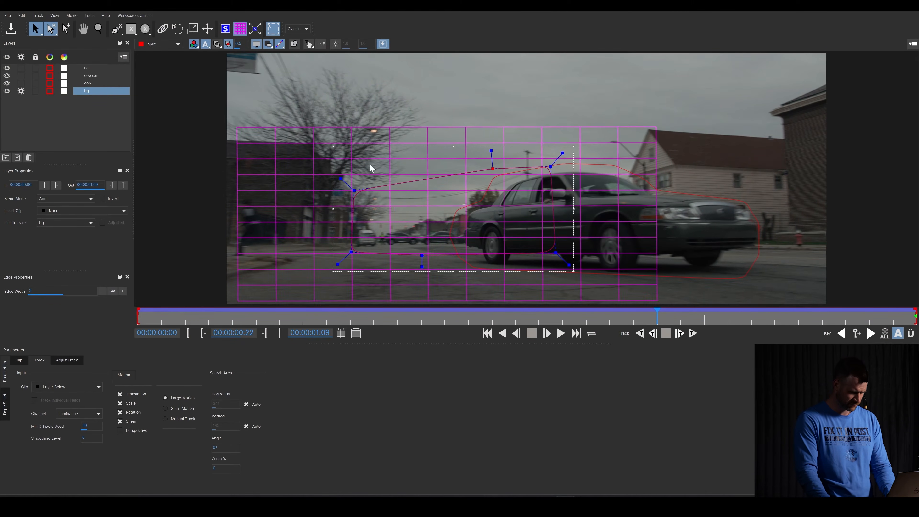
pyautogui.moveTo(484, 322); pyautogui.dragTo(78, 251)
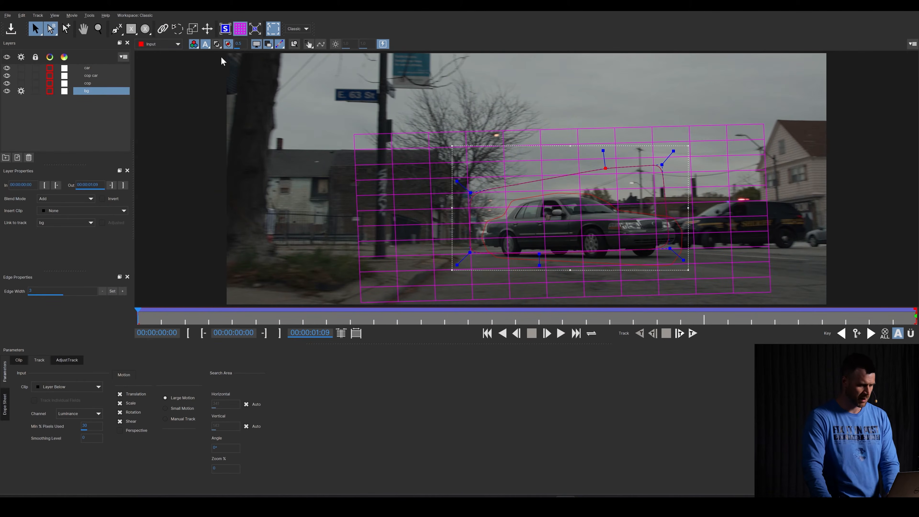
pyautogui.click(914, 322)
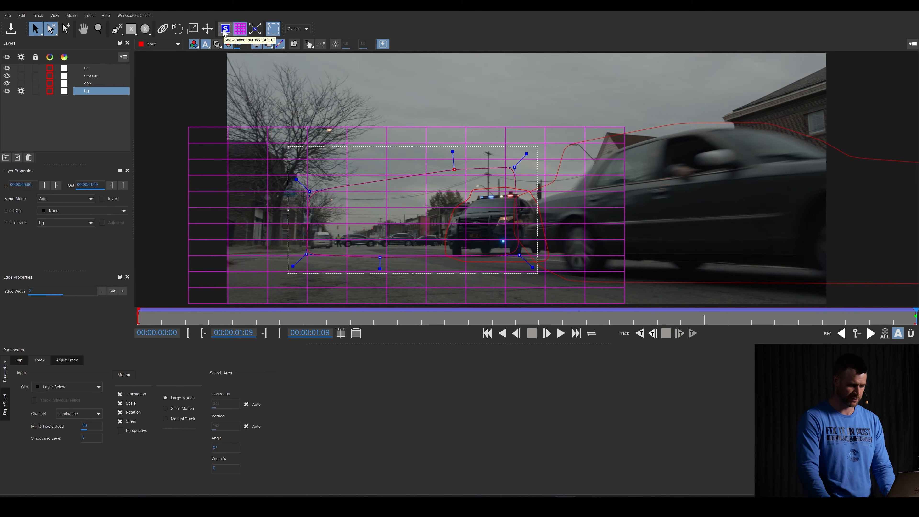
# Show the planar surface, hide the grid, and align the surface to the frame bounds at 00:00:01:09.
pyautogui.click(225, 31)
pyautogui.click(239, 34)
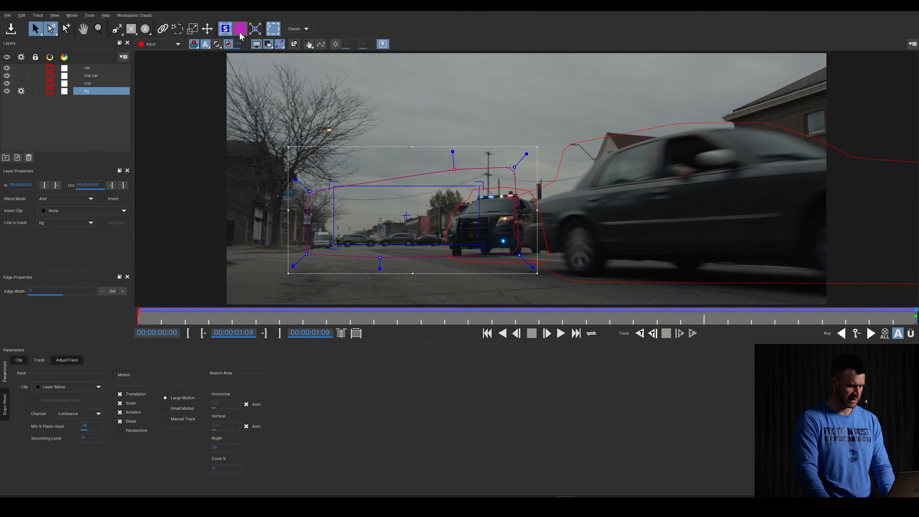
pyautogui.click(253, 30)
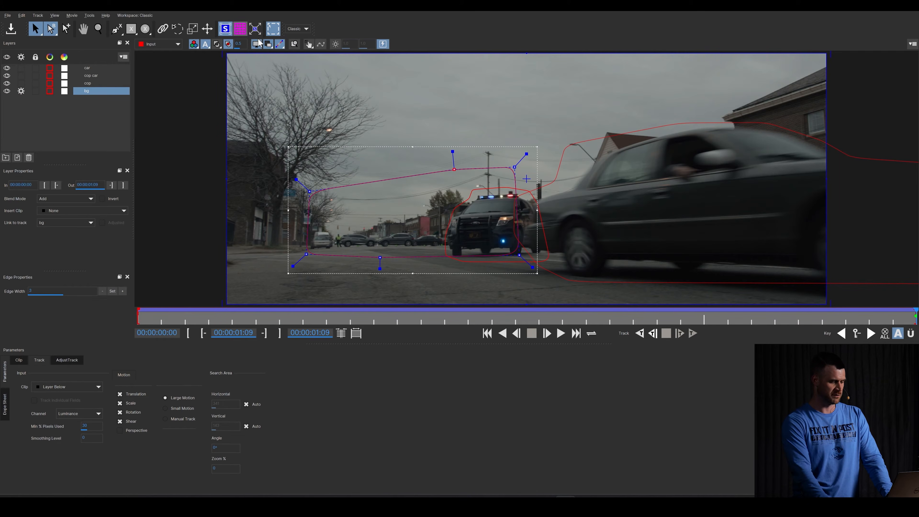
pyautogui.moveTo(766, 314); pyautogui.dragTo(728, 314)
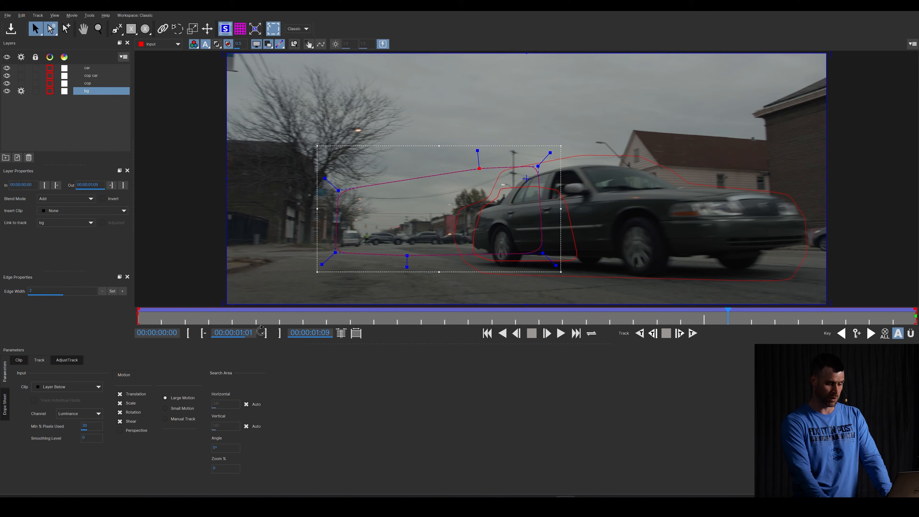
pyautogui.moveTo(754, 319); pyautogui.dragTo(917, 319)
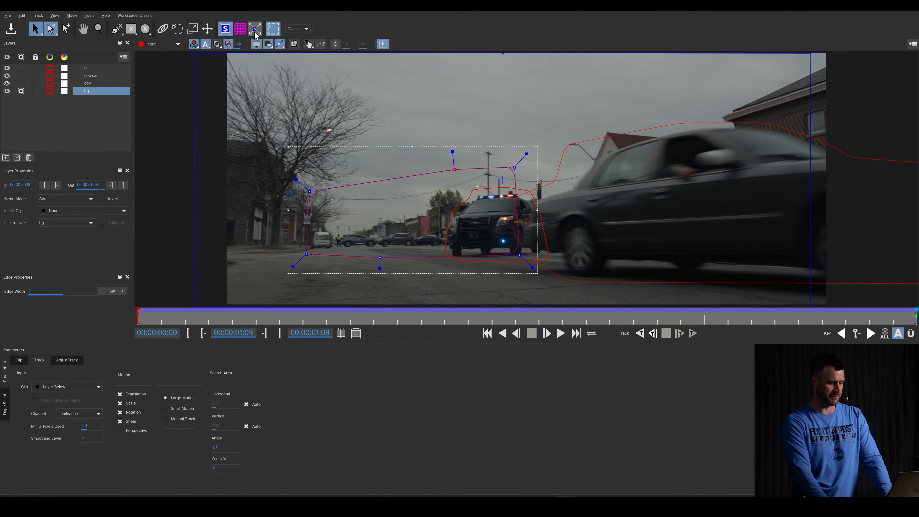
pyautogui.click(255, 29)
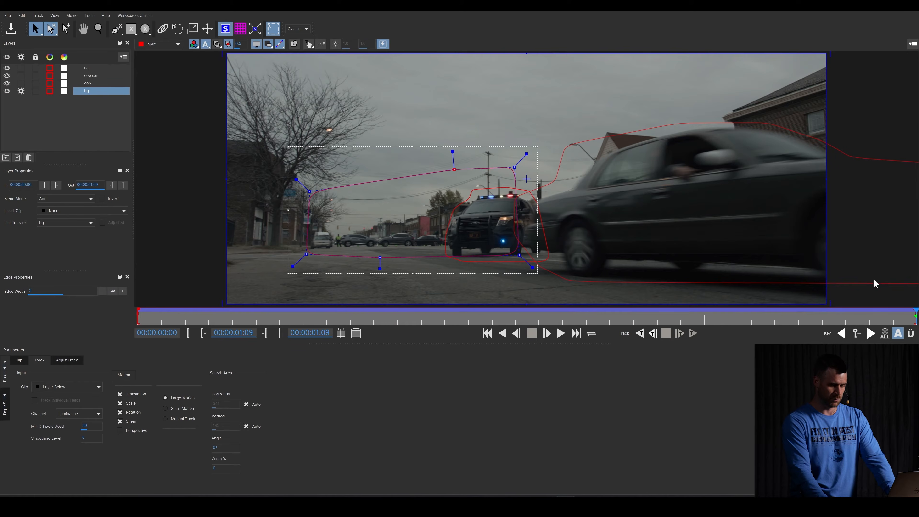
# Save and close Mocha, returning to After Effects, and create track data for Footage.mov from the bg layer.
pyautogui.hotkey('ctrl', 'q')
pyautogui.click(587, 274)
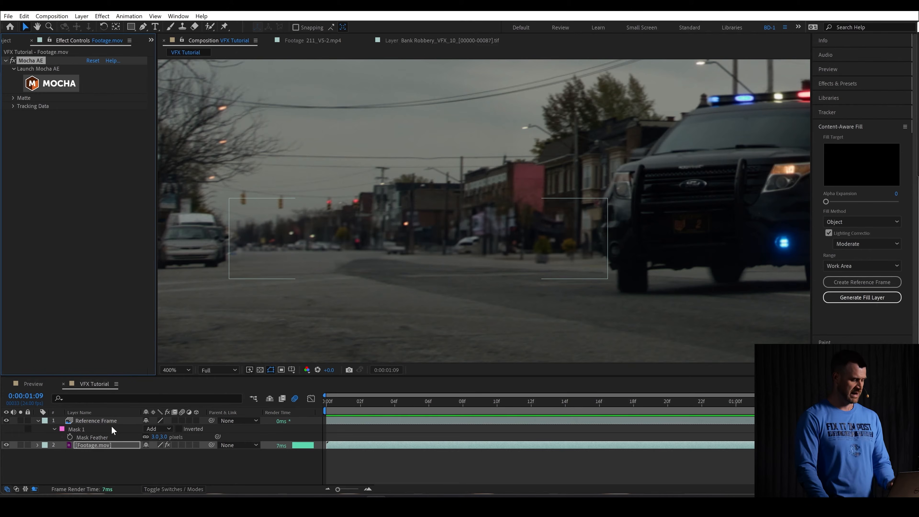
pyautogui.click(106, 446)
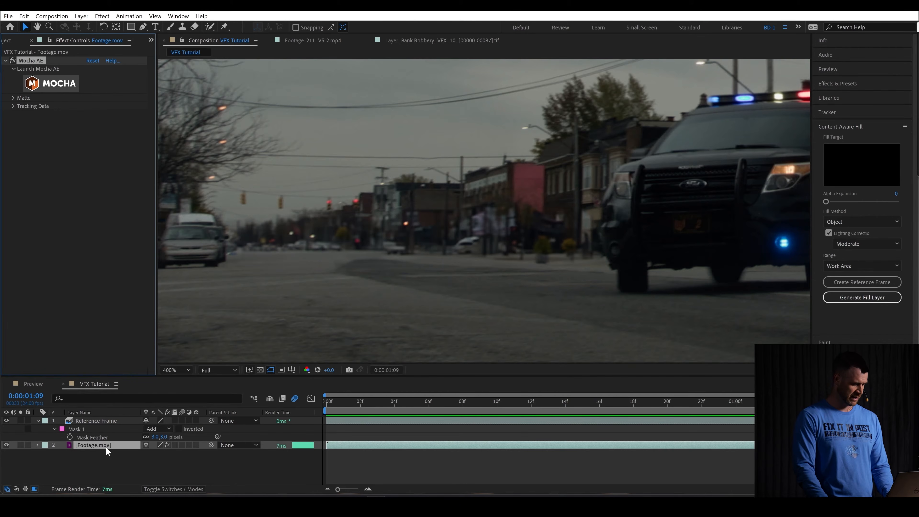
pyautogui.click(14, 106)
pyautogui.click(95, 115)
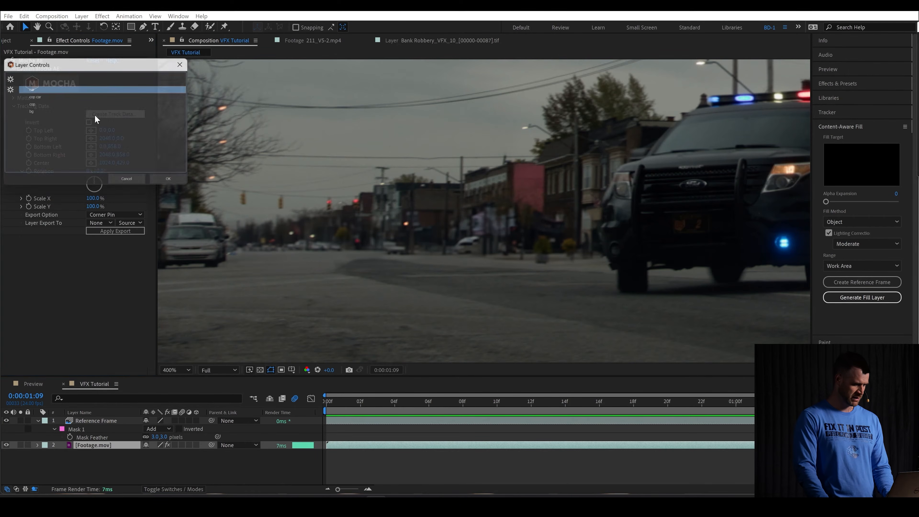
pyautogui.click(30, 112)
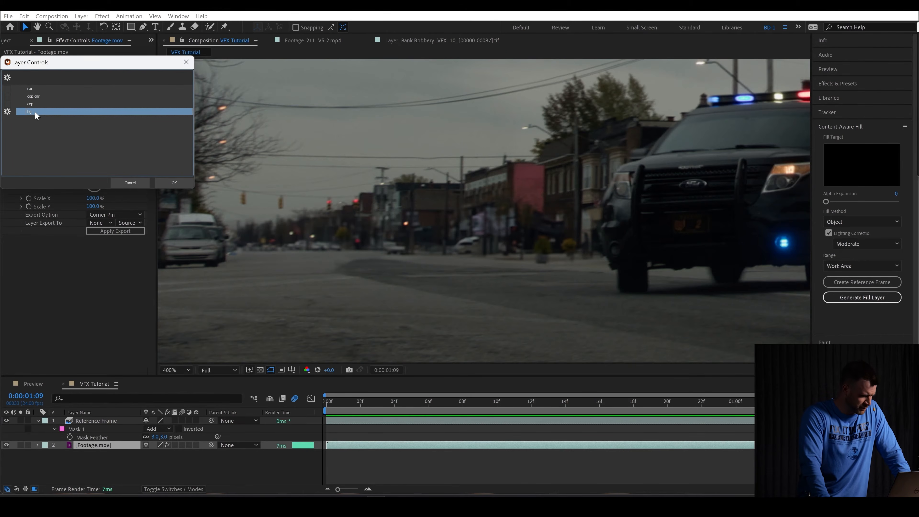
pyautogui.click(160, 181)
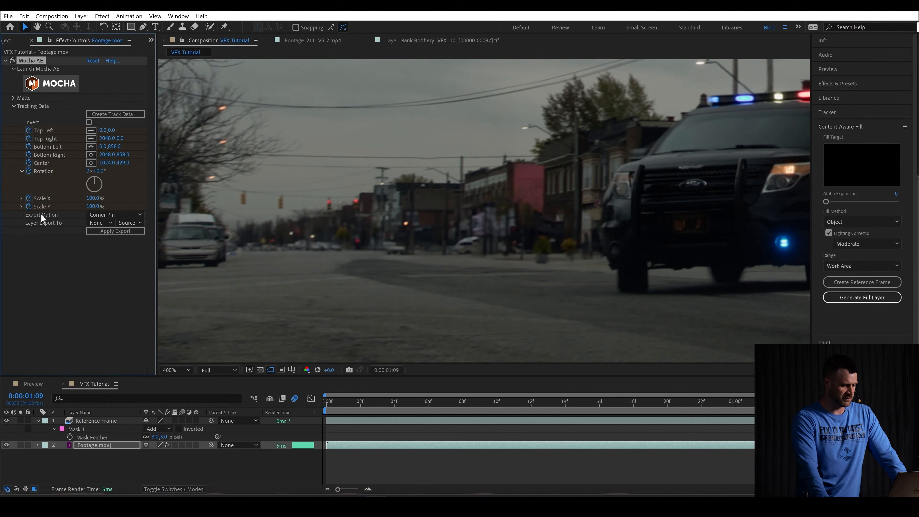
# Set the export option to Corner Pin (Support Motion Blur) and the export layer to Reference Frame.
pyautogui.click(97, 215)
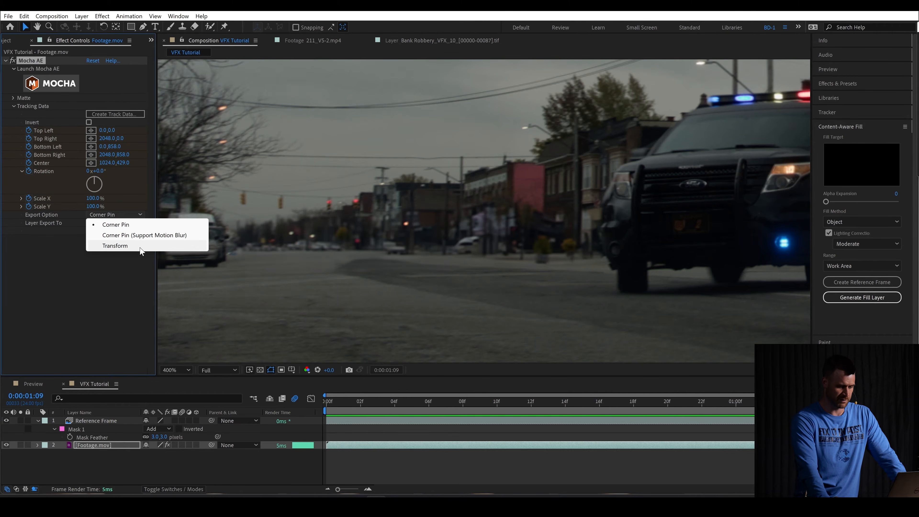
pyautogui.click(142, 235)
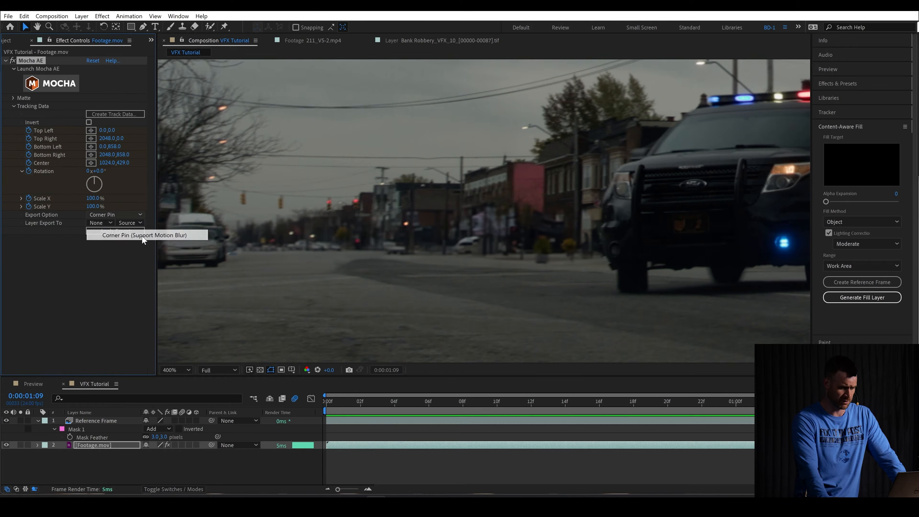
pyautogui.click(101, 222)
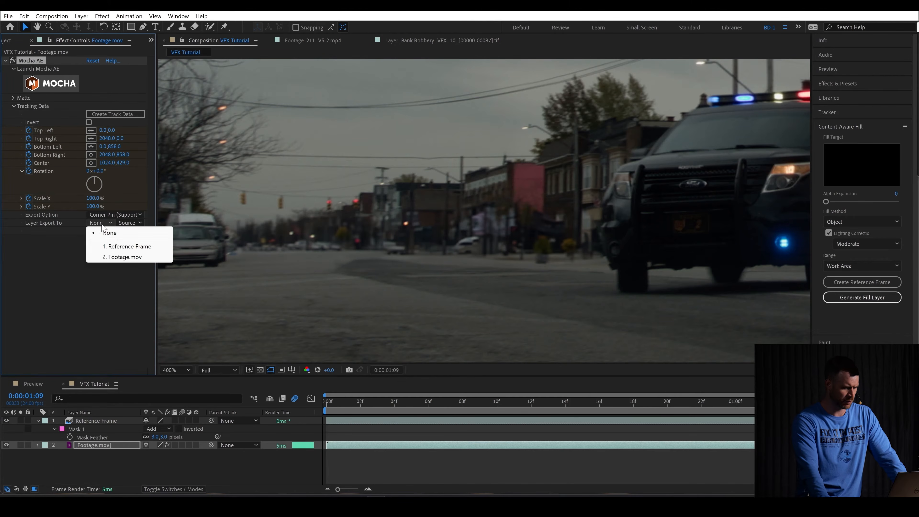
pyautogui.click(125, 247)
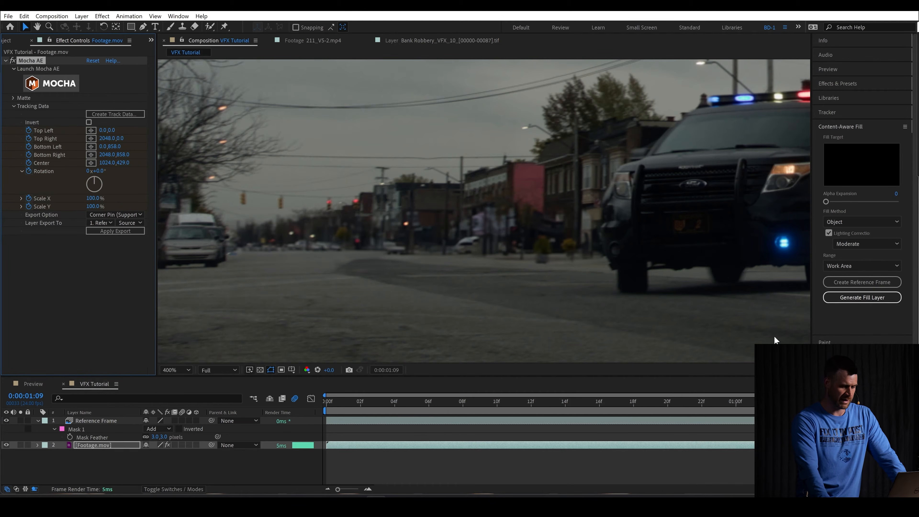
# Delete Mask 1 from the Reference Frame layer to view the whole frame, and undo the deletion.
pyautogui.click(693, 420)
pyautogui.press(',')
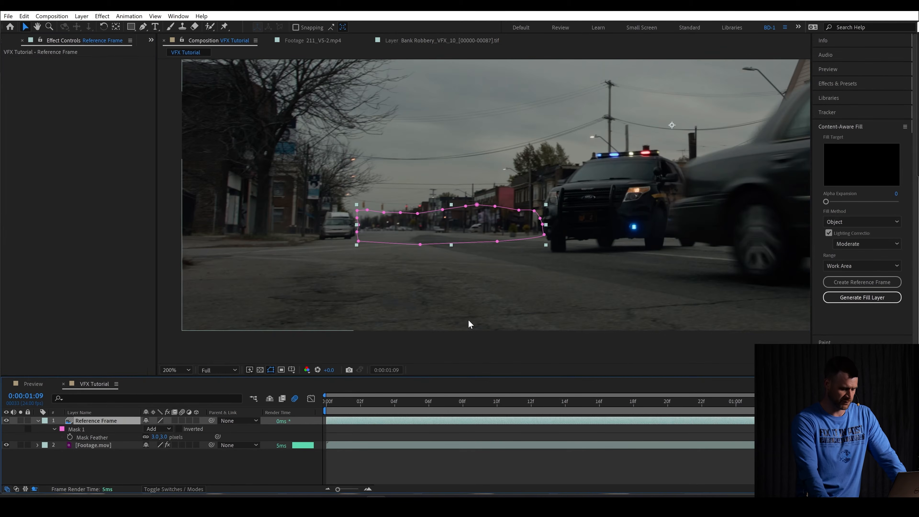
pyautogui.moveTo(484, 306); pyautogui.dragTo(418, 347)
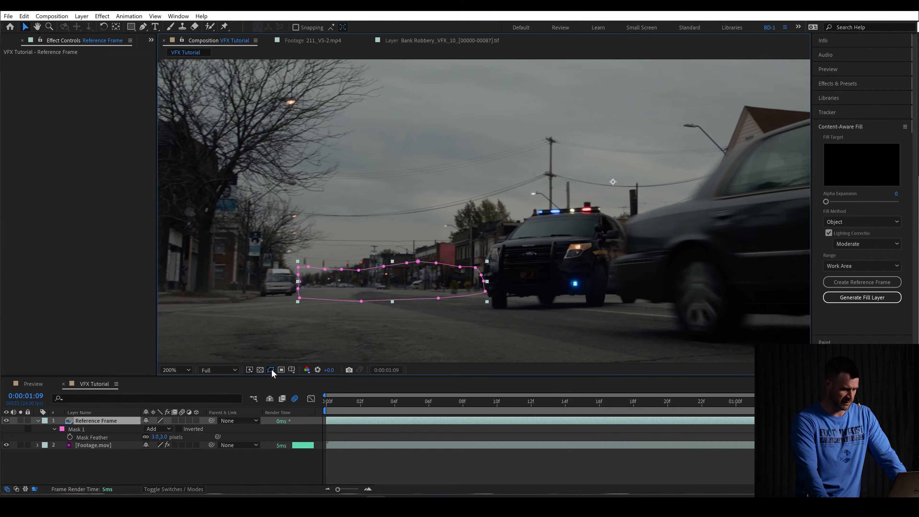
pyautogui.press(',')
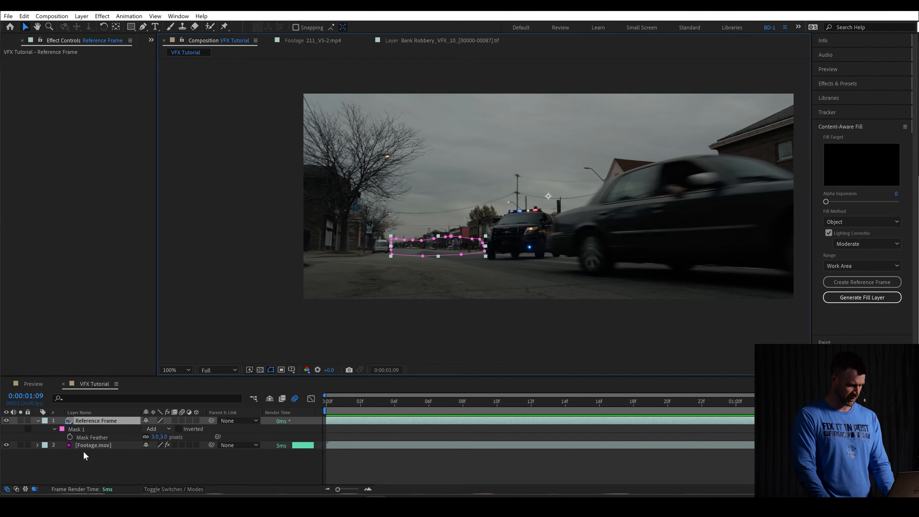
pyautogui.click(81, 430)
pyautogui.press('Delete')
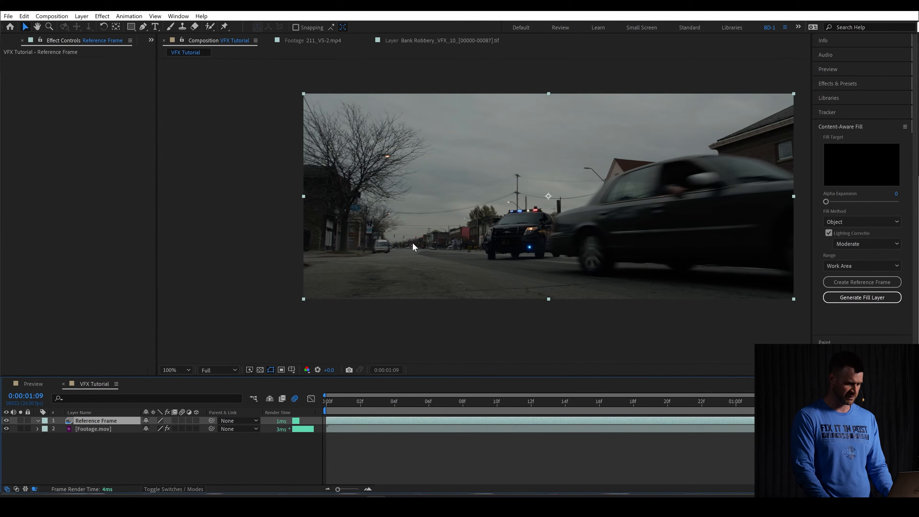
pyautogui.moveTo(422, 152); pyautogui.dragTo(367, 159)
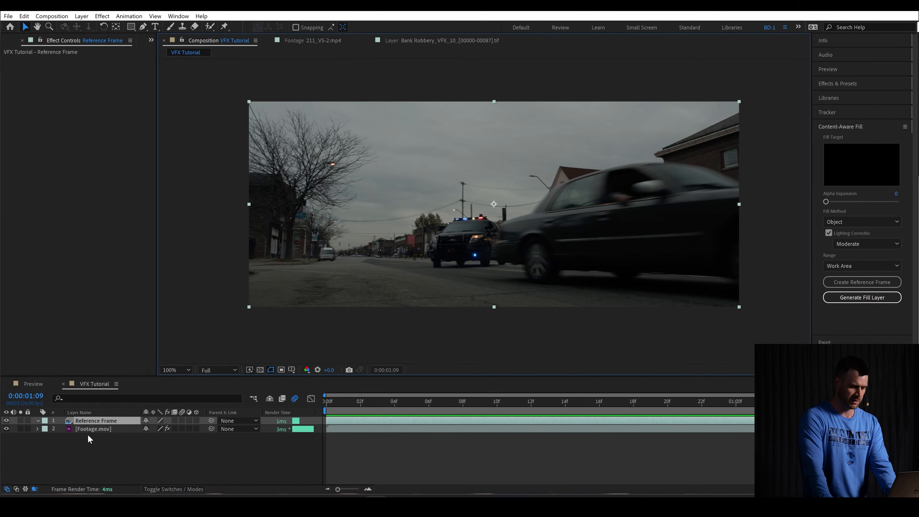
pyautogui.click(93, 429)
pyautogui.hotkey('ctrl', 'z')
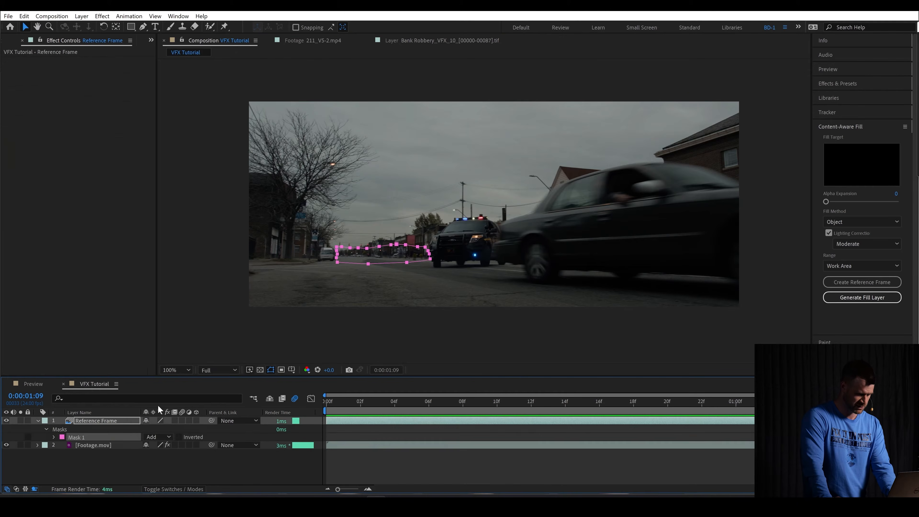
# Apply Footage.mov's Mocha export to the Reference Frame layer and play back the composition to review the track.
pyautogui.click(99, 444)
pyautogui.click(99, 230)
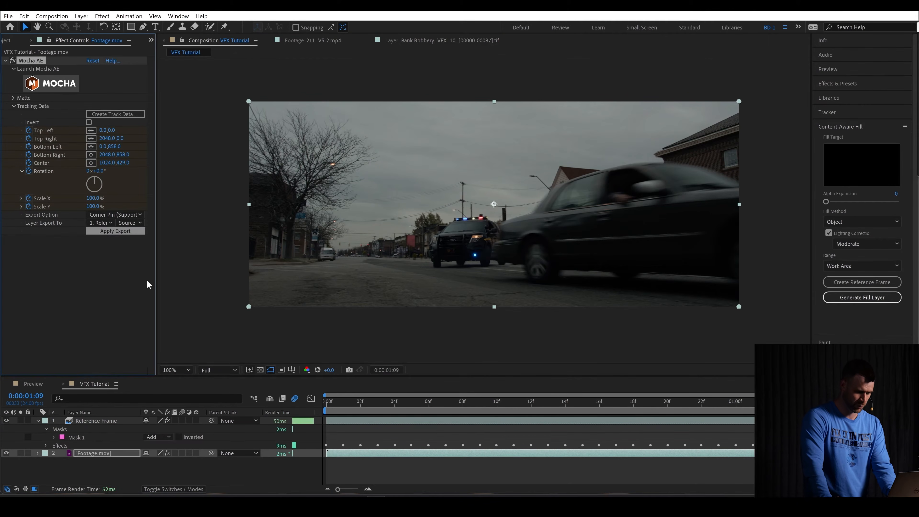
pyautogui.press('space')
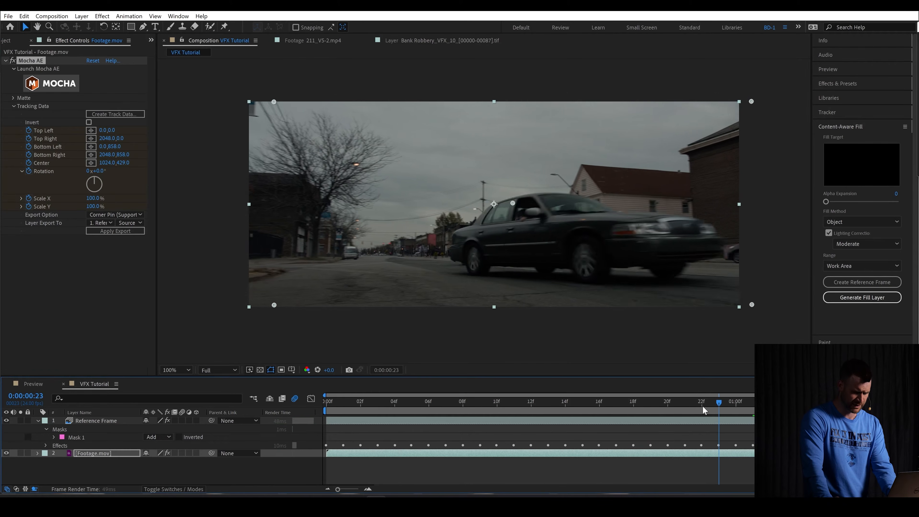
pyautogui.press('space')
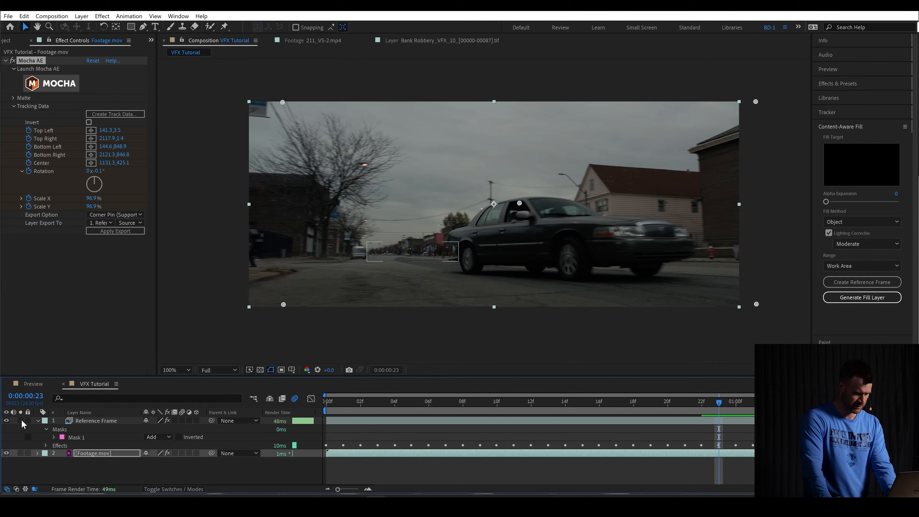
# Solo the Reference Frame layer, review the corner-pinned patch's motion through the shot, and turn the solo off again.
pyautogui.click(20, 421)
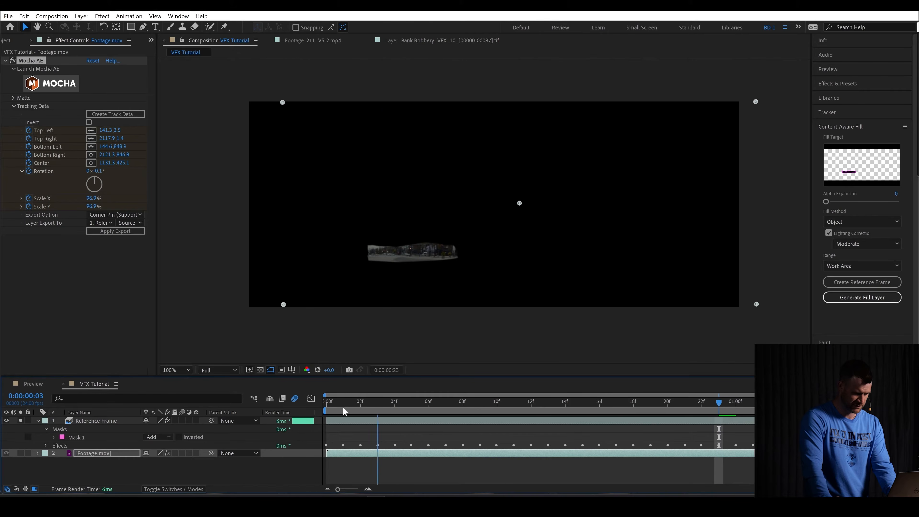
pyautogui.press('space')
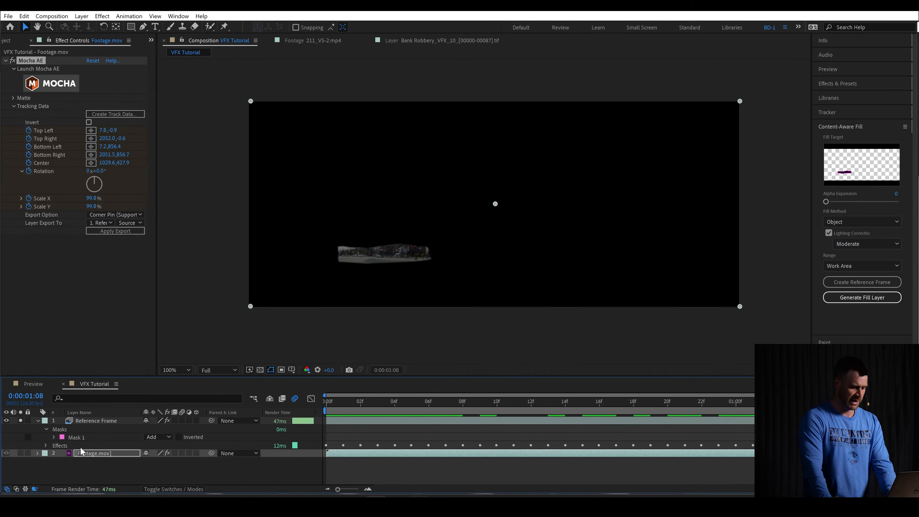
pyautogui.click(89, 421)
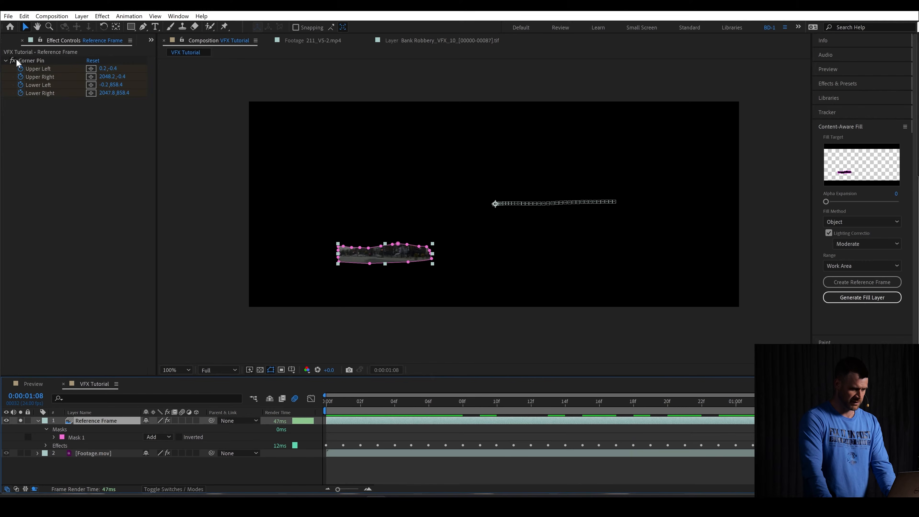
pyautogui.click(26, 61)
pyautogui.moveTo(872, 402); pyautogui.dragTo(495, 416)
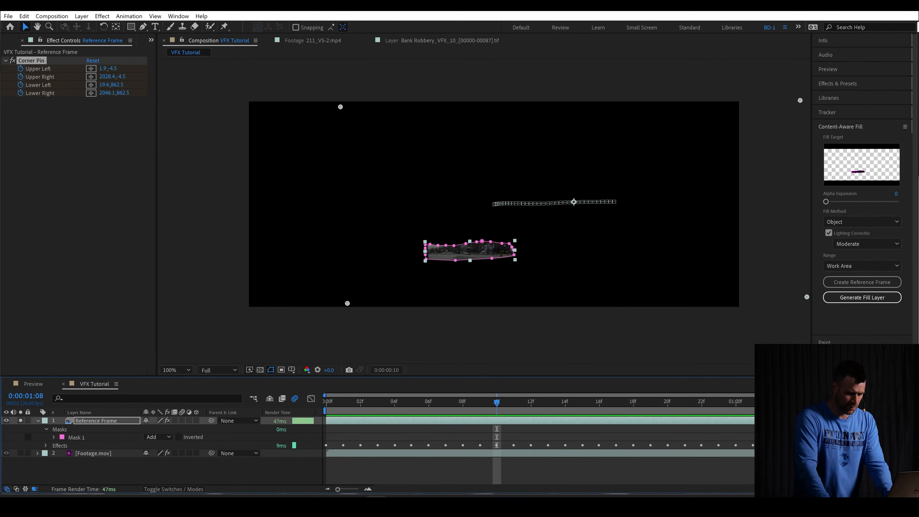
pyautogui.press('End')
pyautogui.hotkey('ctrl', 'shift', 'a')
pyautogui.click(11, 430)
pyautogui.click(21, 421)
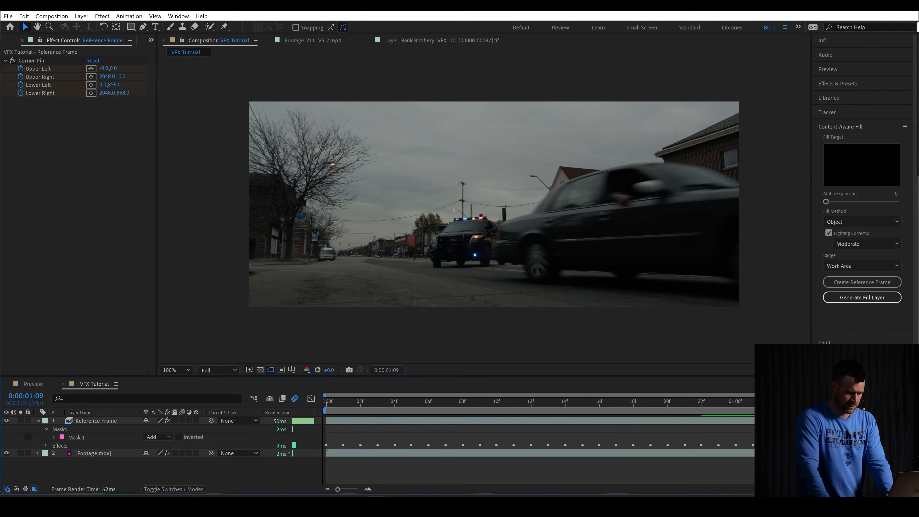
# Scrub and play the composite up close to examine where the clean patch overlaps the foreground sedan.
pyautogui.click(633, 402)
pyautogui.moveTo(556, 411); pyautogui.dragTo(599, 403)
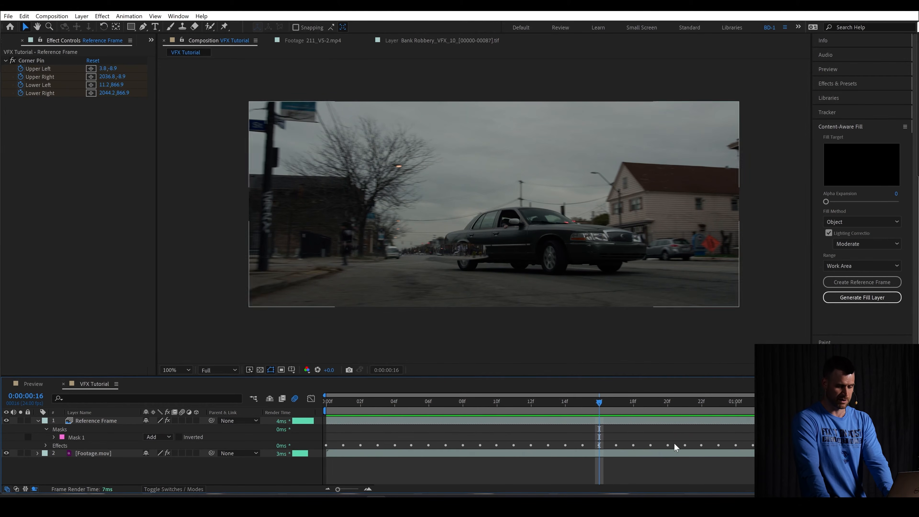
pyautogui.scroll(1, 451, 289)
pyautogui.press('space')
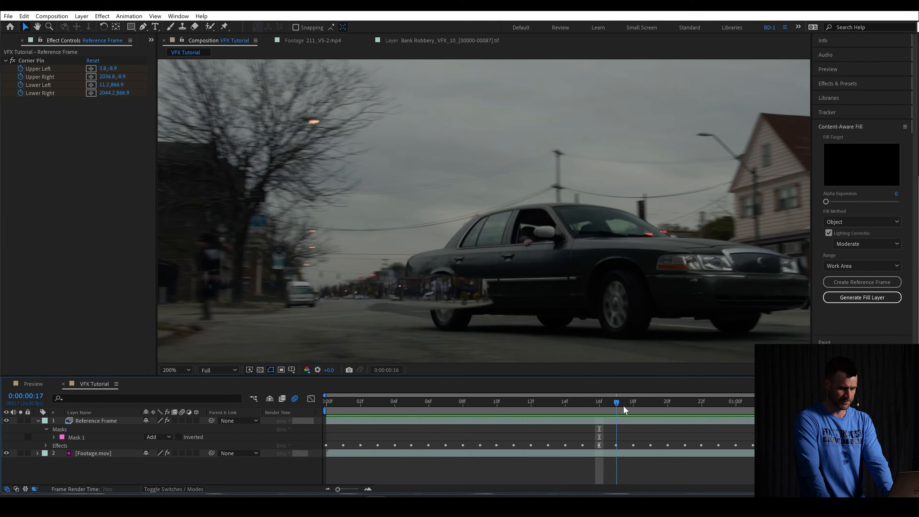
pyautogui.moveTo(890, 403); pyautogui.dragTo(548, 408)
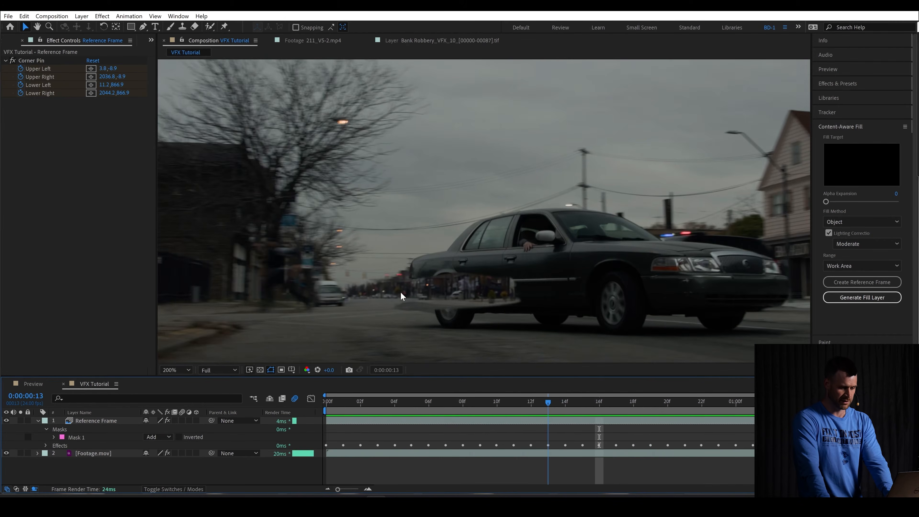
pyautogui.scroll(1, 435, 308)
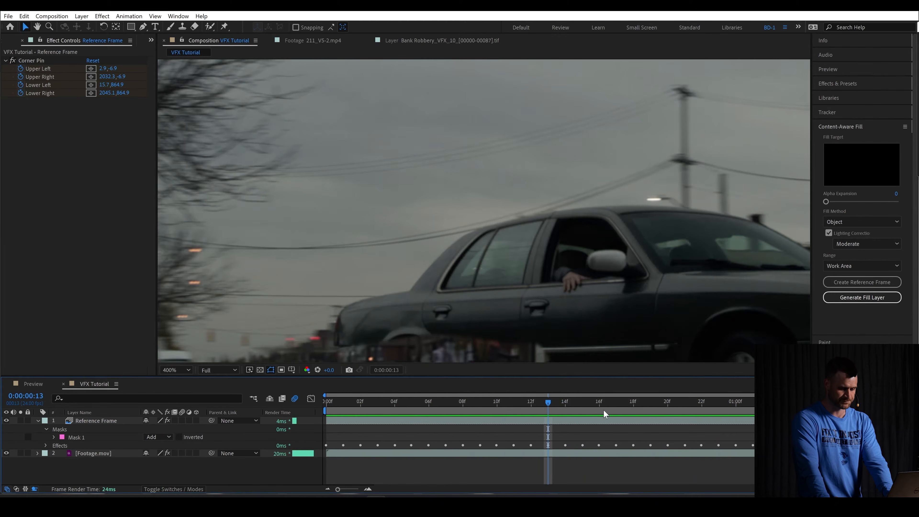
pyautogui.press('space')
pyautogui.scroll(-1, 472, 257)
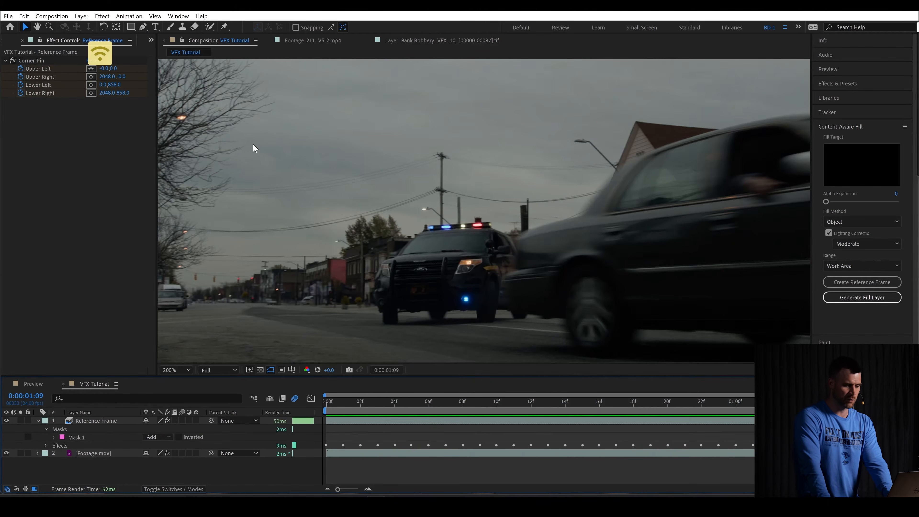
# Duplicate the Footage.mov layer, place the copy above Reference Frame, and rename it Footage.
pyautogui.moveTo(101, 58)
pyautogui.click(209, 26)
pyautogui.click(97, 453)
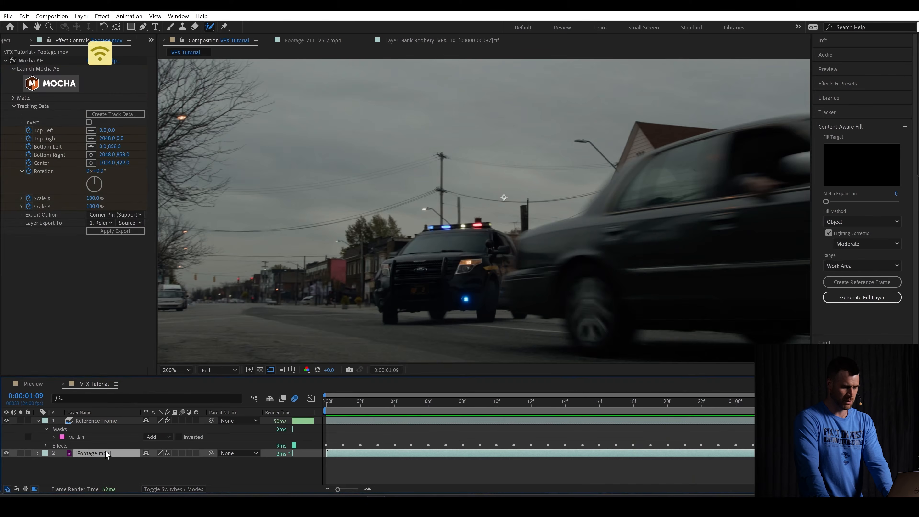
pyautogui.click(38, 421)
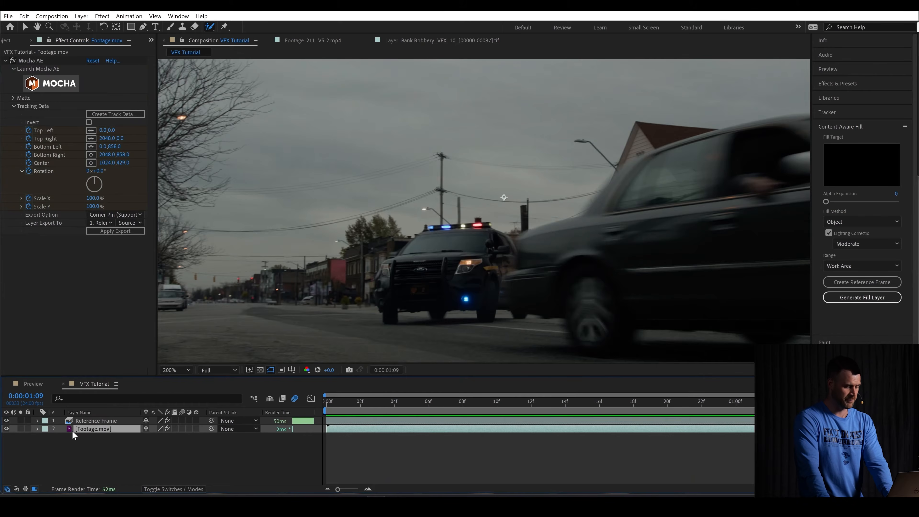
pyautogui.hotkey('ctrl', 'd')
pyautogui.moveTo(80, 428)
pyautogui.mouseDown()
pyautogui.moveTo(78, 419)
pyautogui.moveTo(89, 420)
pyautogui.mouseUp()
pyautogui.press('Return')
pyautogui.write('Footage')
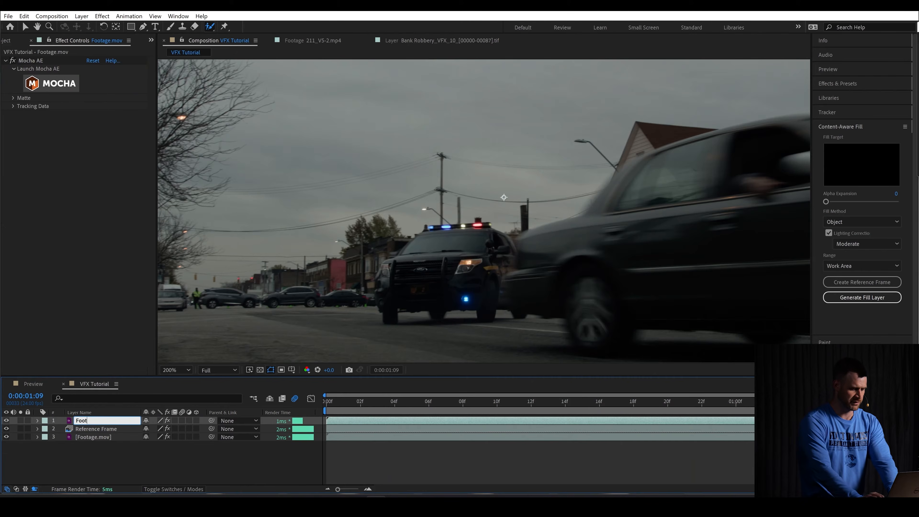
pyautogui.press('Return')
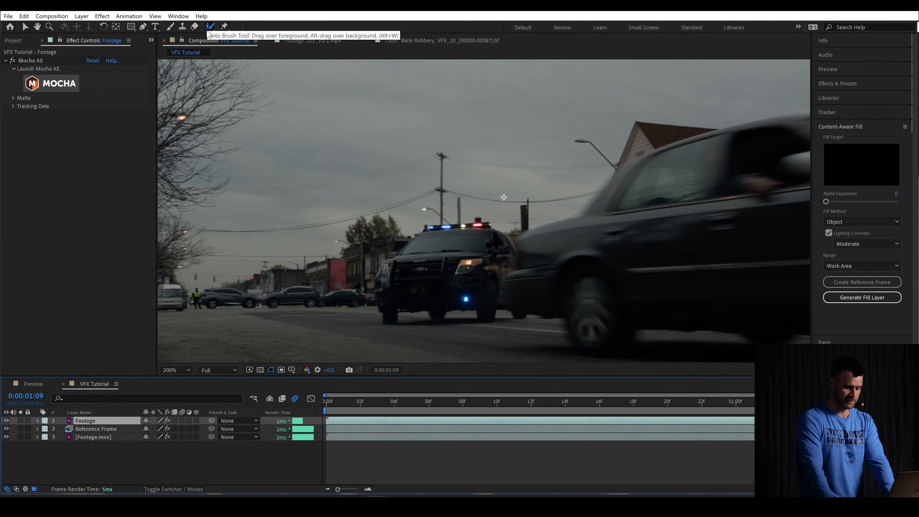
# Open the Footage layer at 0:00:00:16 and select the rear half of the foreground sedan with the Roto Brush.
pyautogui.doubleClick(93, 422)
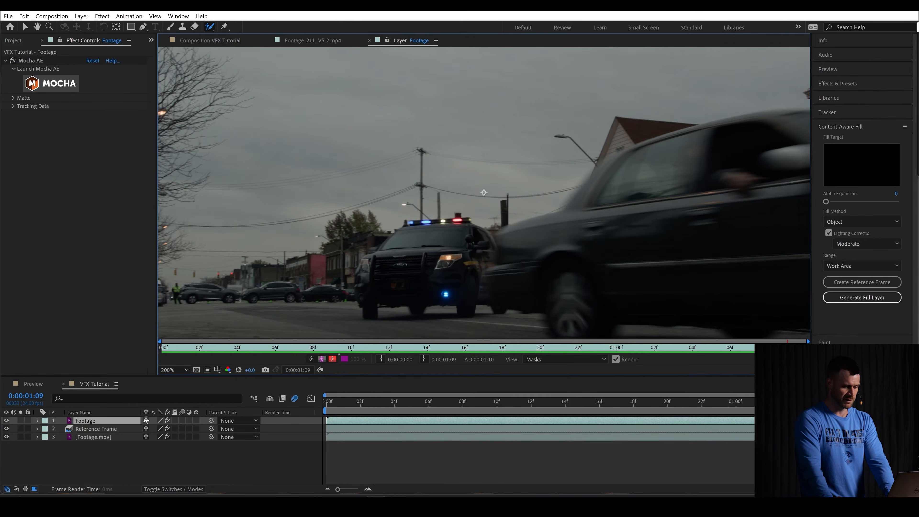
pyautogui.moveTo(484, 193); pyautogui.dragTo(168, 131)
pyautogui.moveTo(720, 404); pyautogui.dragTo(600, 407)
pyautogui.moveTo(343, 265); pyautogui.dragTo(563, 277)
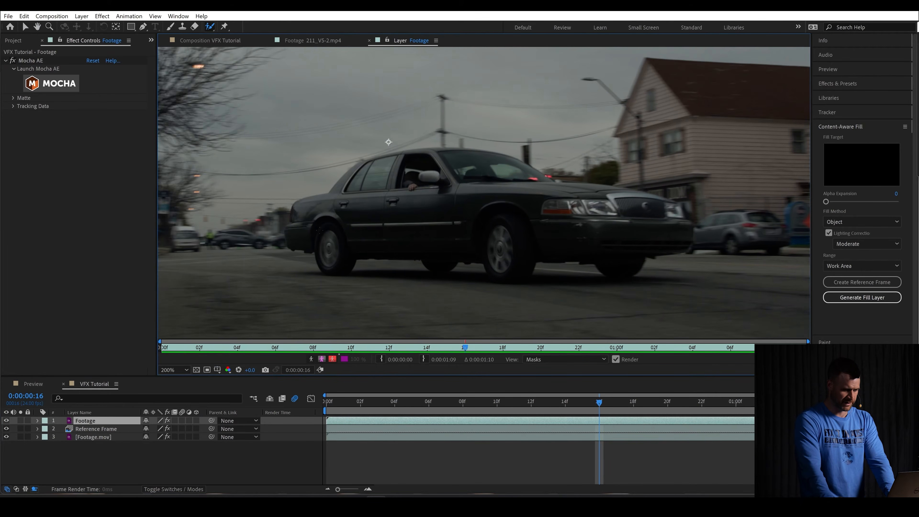
pyautogui.scroll(1, 320, 231)
pyautogui.moveTo(320, 248); pyautogui.dragTo(407, 140)
pyautogui.moveTo(300, 209)
pyautogui.mouseDown()
pyautogui.moveTo(281, 233)
pyautogui.moveTo(250, 229)
pyautogui.moveTo(235, 193)
pyautogui.moveTo(189, 191)
pyautogui.moveTo(178, 157)
pyautogui.moveTo(196, 105)
pyautogui.moveTo(278, 82)
pyautogui.moveTo(310, 53)
pyautogui.moveTo(348, 44)
pyautogui.moveTo(400, 65)
pyautogui.mouseUp()
pyautogui.moveTo(469, 171); pyautogui.dragTo(435, 257)
pyautogui.moveTo(231, 235); pyautogui.dragTo(322, 201)
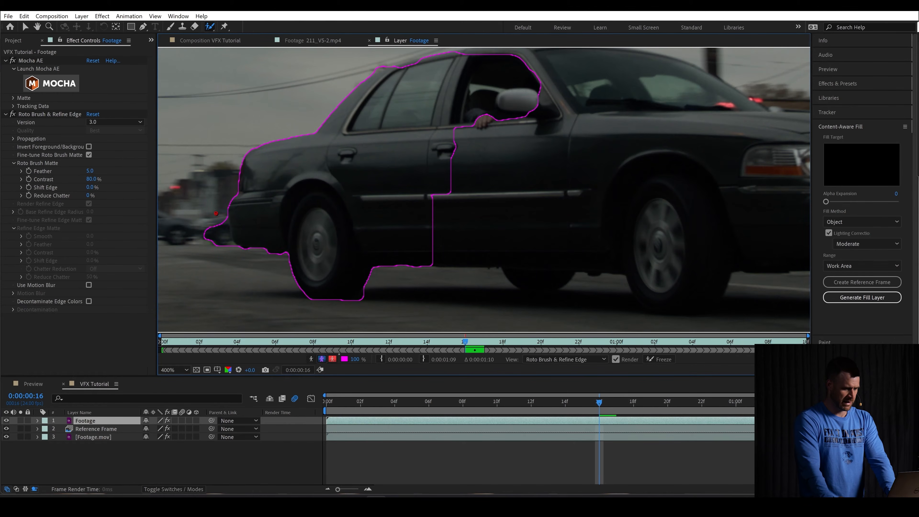
# Subtract the background behind the sedan's rear bumper from the roto selection and add the missing roof edge above the rear window.
pyautogui.moveTo(222, 217)
pyautogui.mouseDown()
pyautogui.moveTo(221, 250)
pyautogui.moveTo(217, 232)
pyautogui.moveTo(205, 235)
pyautogui.mouseUp()
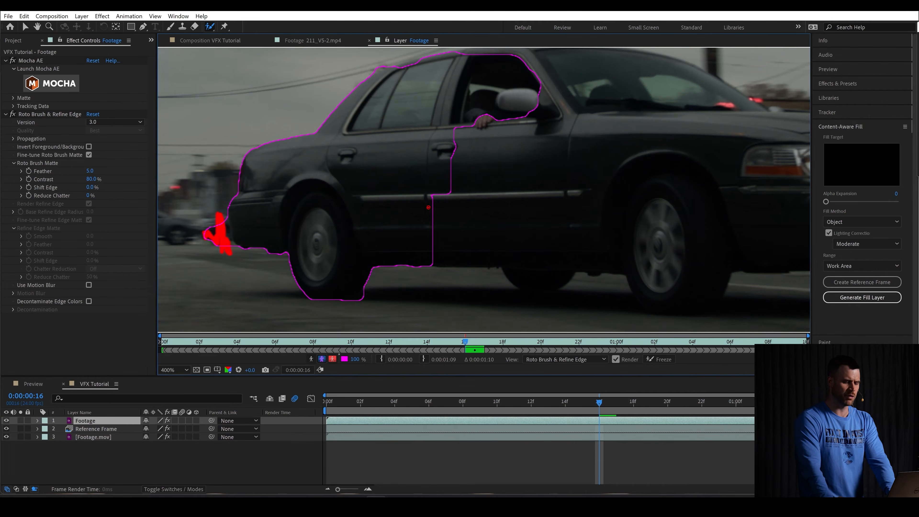
pyautogui.moveTo(446, 210); pyautogui.dragTo(391, 282)
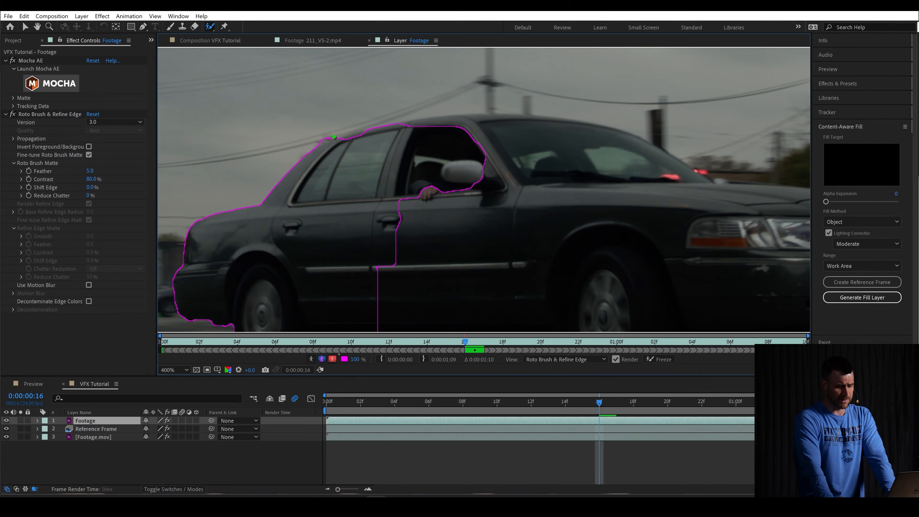
pyautogui.moveTo(355, 134); pyautogui.dragTo(385, 126)
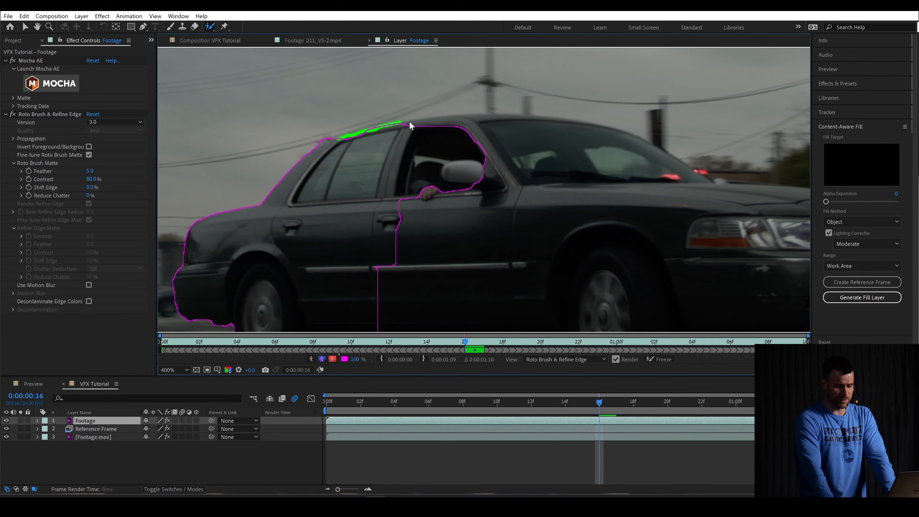
pyautogui.rightClick(408, 122)
pyautogui.press('Escape')
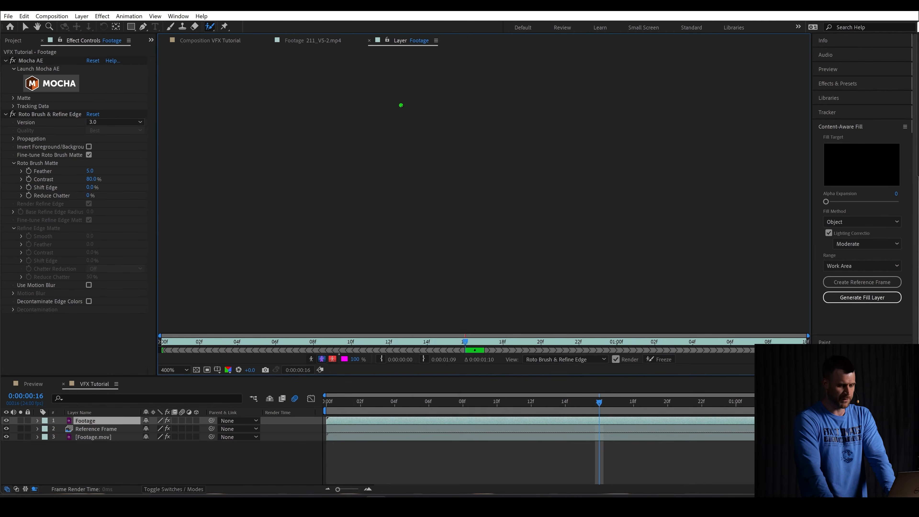
pyautogui.moveTo(388, 119); pyautogui.dragTo(369, 120)
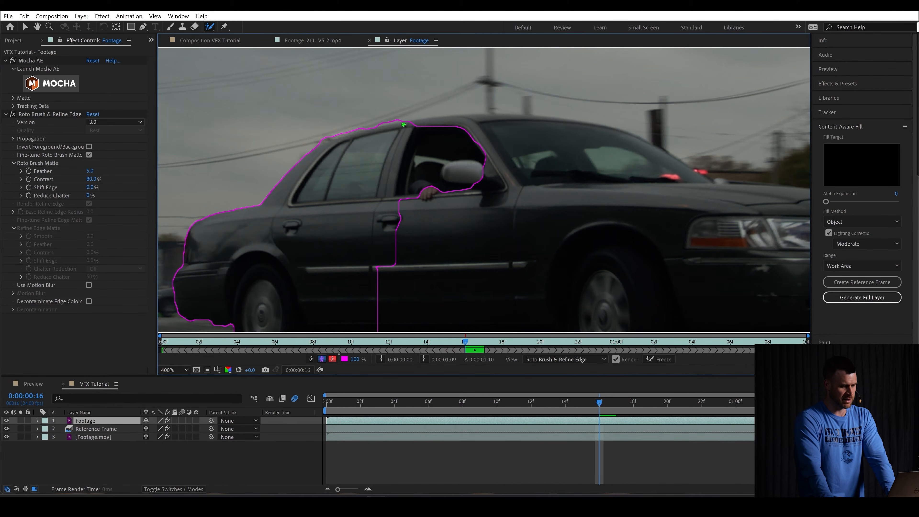
# Extend the roto selection over the sedan's windshield, hood and front end, removing the background spill along the edges.
pyautogui.moveTo(423, 122)
pyautogui.mouseDown()
pyautogui.moveTo(584, 128)
pyautogui.moveTo(651, 147)
pyautogui.moveTo(719, 189)
pyautogui.moveTo(674, 181)
pyautogui.moveTo(521, 200)
pyautogui.moveTo(569, 196)
pyautogui.moveTo(541, 206)
pyautogui.moveTo(726, 226)
pyautogui.moveTo(766, 212)
pyautogui.moveTo(482, 183)
pyautogui.mouseUp()
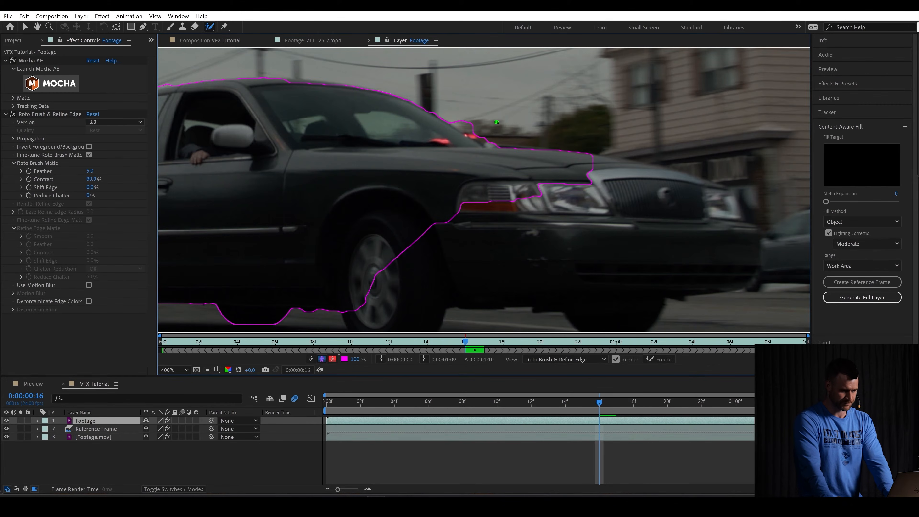
pyautogui.moveTo(471, 131)
pyautogui.mouseDown()
pyautogui.moveTo(487, 140)
pyautogui.moveTo(467, 122)
pyautogui.mouseUp()
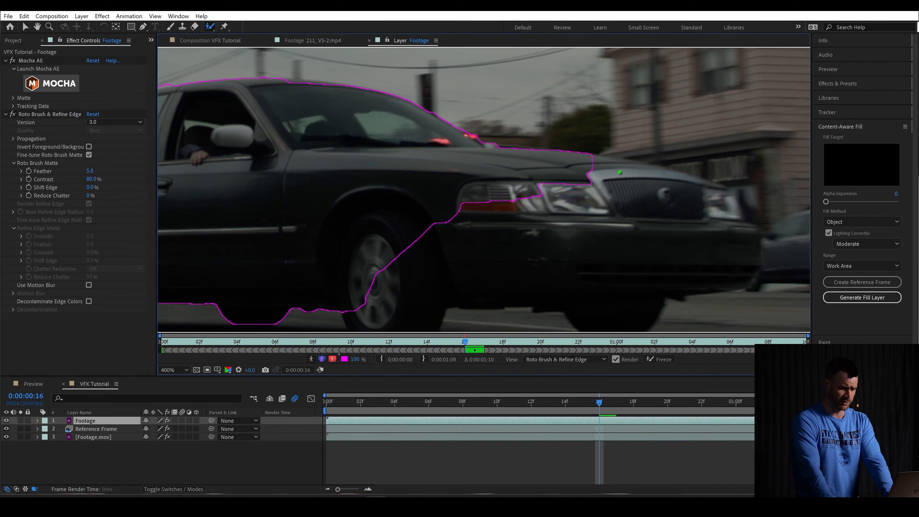
pyautogui.moveTo(599, 160)
pyautogui.mouseDown()
pyautogui.moveTo(676, 172)
pyautogui.moveTo(725, 194)
pyautogui.moveTo(746, 230)
pyautogui.moveTo(738, 270)
pyautogui.moveTo(669, 287)
pyautogui.moveTo(639, 319)
pyautogui.moveTo(581, 323)
pyautogui.moveTo(565, 301)
pyautogui.moveTo(517, 297)
pyautogui.moveTo(459, 297)
pyautogui.moveTo(408, 320)
pyautogui.moveTo(359, 317)
pyautogui.moveTo(421, 282)
pyautogui.moveTo(434, 225)
pyautogui.moveTo(625, 208)
pyautogui.moveTo(583, 224)
pyautogui.moveTo(557, 248)
pyautogui.mouseUp()
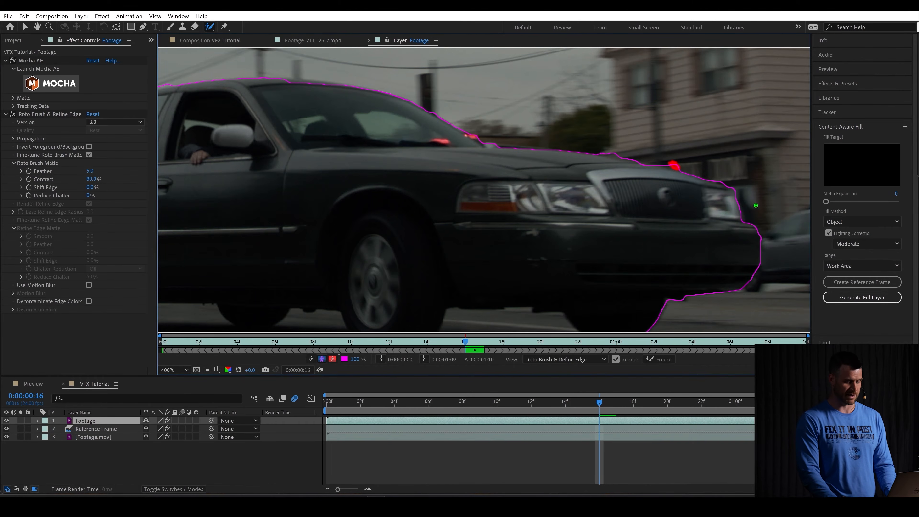
# Subtract the road and shadow beneath the sedan from the roto selection, following the underbody and tyres.
pyautogui.scroll(-3, 682, 228)
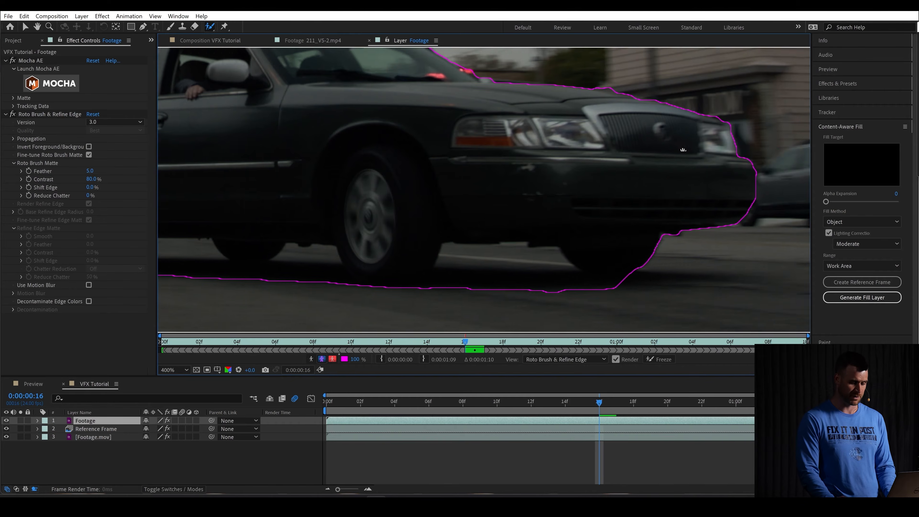
pyautogui.moveTo(561, 255)
pyautogui.mouseDown()
pyautogui.moveTo(529, 242)
pyautogui.moveTo(459, 274)
pyautogui.moveTo(523, 269)
pyautogui.mouseUp()
pyautogui.moveTo(316, 250)
pyautogui.mouseDown()
pyautogui.moveTo(334, 268)
pyautogui.moveTo(320, 264)
pyautogui.mouseUp()
pyautogui.moveTo(422, 253)
pyautogui.mouseDown()
pyautogui.moveTo(524, 238)
pyautogui.moveTo(683, 244)
pyautogui.mouseUp()
pyautogui.press('.')
pyautogui.moveTo(331, 255); pyautogui.dragTo(347, 252)
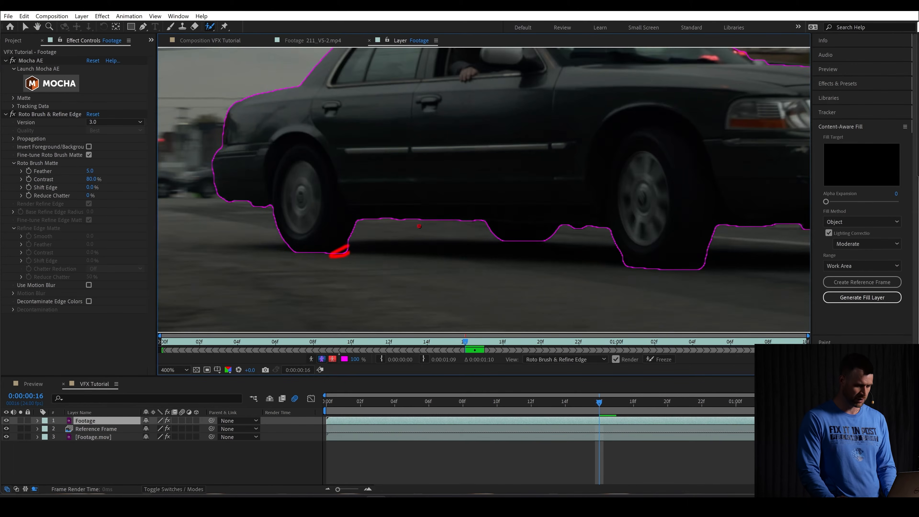
pyautogui.moveTo(608, 260); pyautogui.dragTo(534, 362)
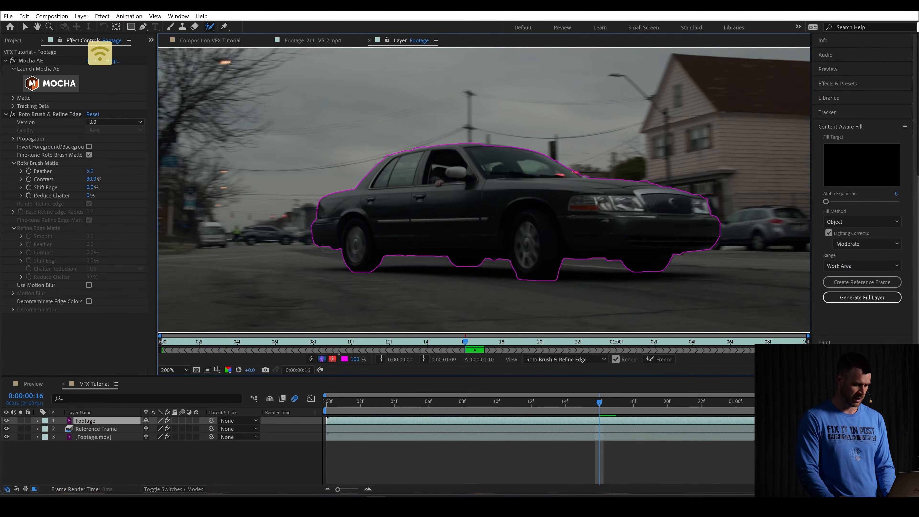
# Propagate the sedan's Roto Brush matte backward from 0:00:00:16 to the first frame and check its outline.
pyautogui.press('.')
pyautogui.moveTo(480, 191); pyautogui.dragTo(614, 150)
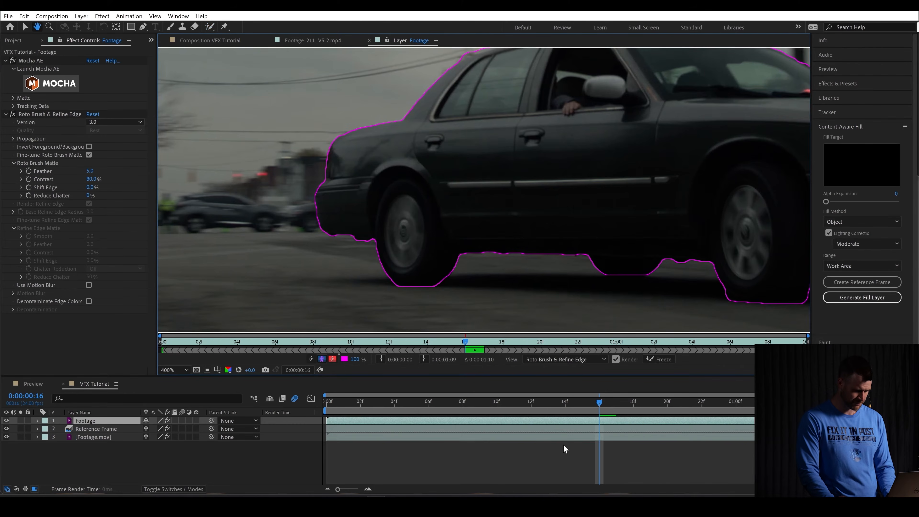
pyautogui.click(451, 342)
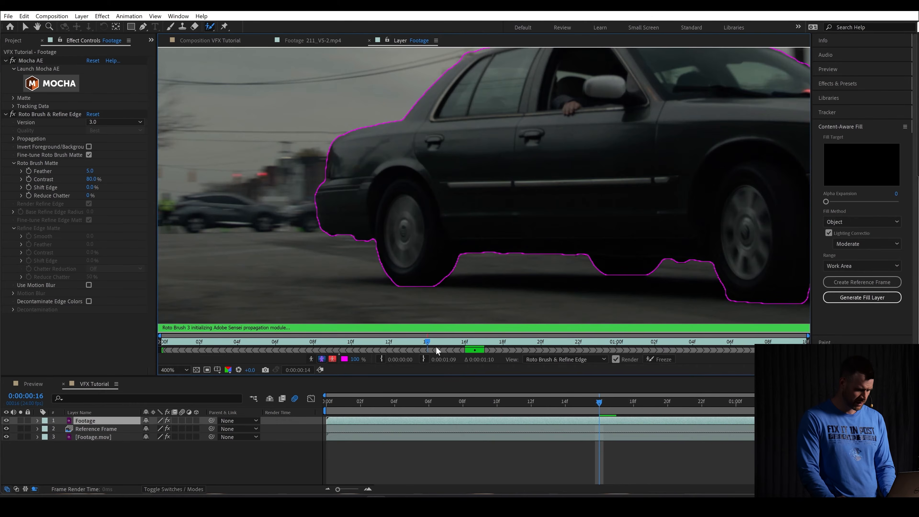
pyautogui.moveTo(447, 347); pyautogui.dragTo(386, 342)
pyautogui.click(355, 341)
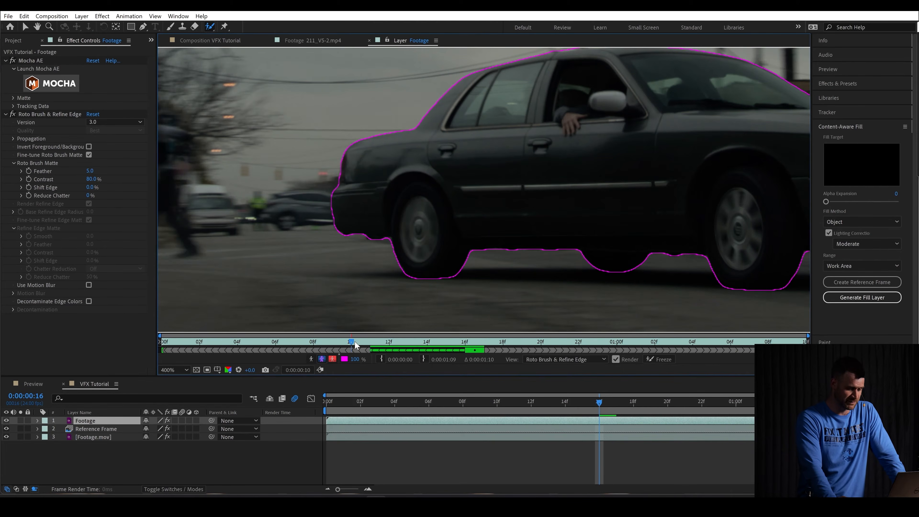
pyautogui.moveTo(341, 345); pyautogui.dragTo(439, 344)
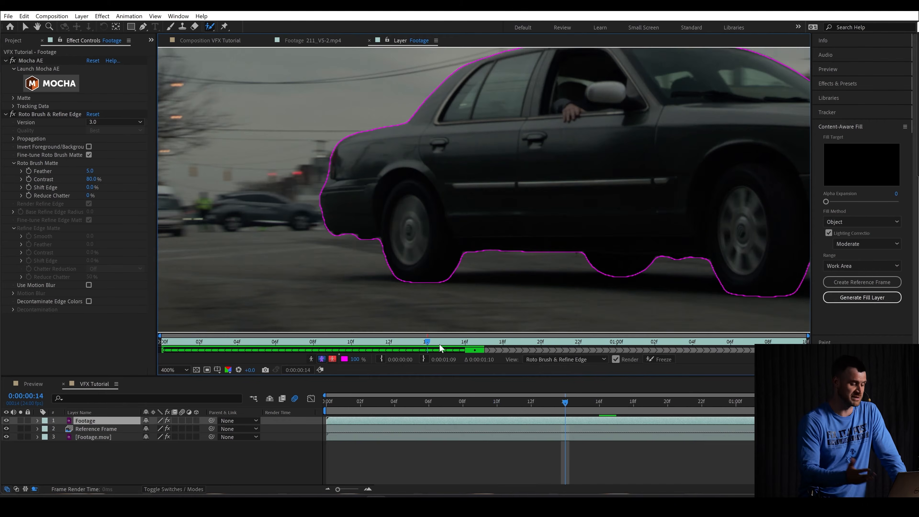
# Propagate the sedan's Roto Brush matte forward to the last frame and freeze the propagation.
pyautogui.press('space')
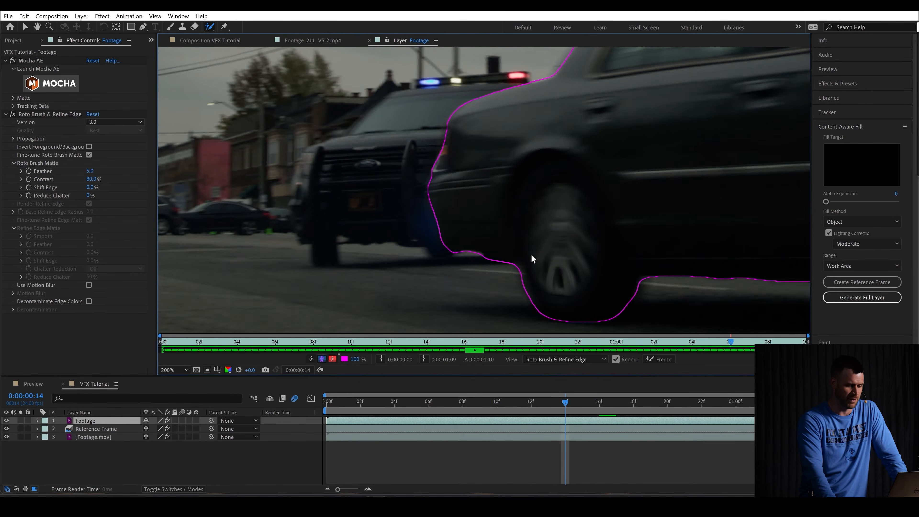
pyautogui.scroll(-2, 532, 254)
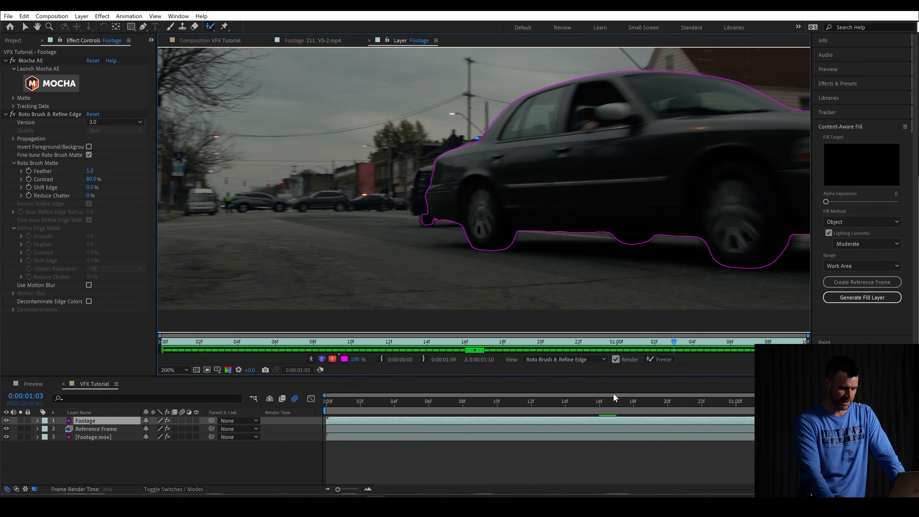
pyautogui.click(658, 357)
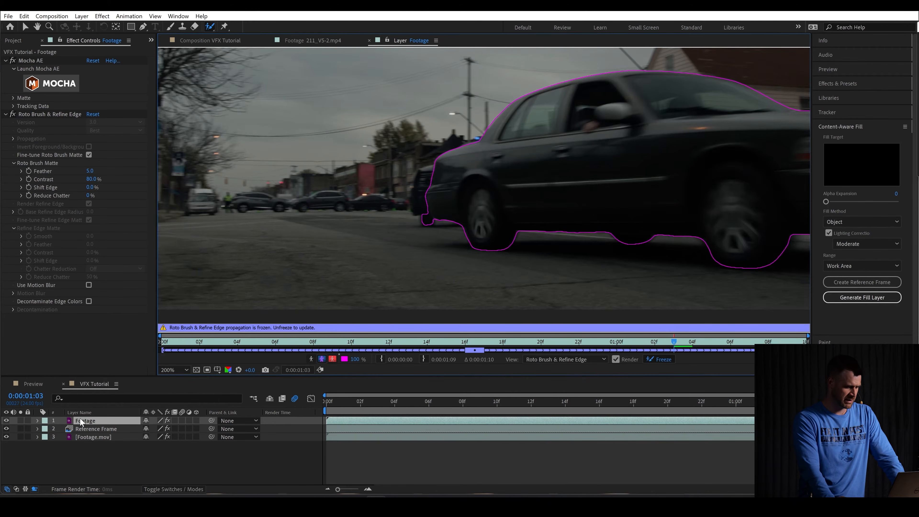
# Rename the roto-brushed sedan layer as cop car.
pyautogui.click(88, 438)
pyautogui.click(89, 420)
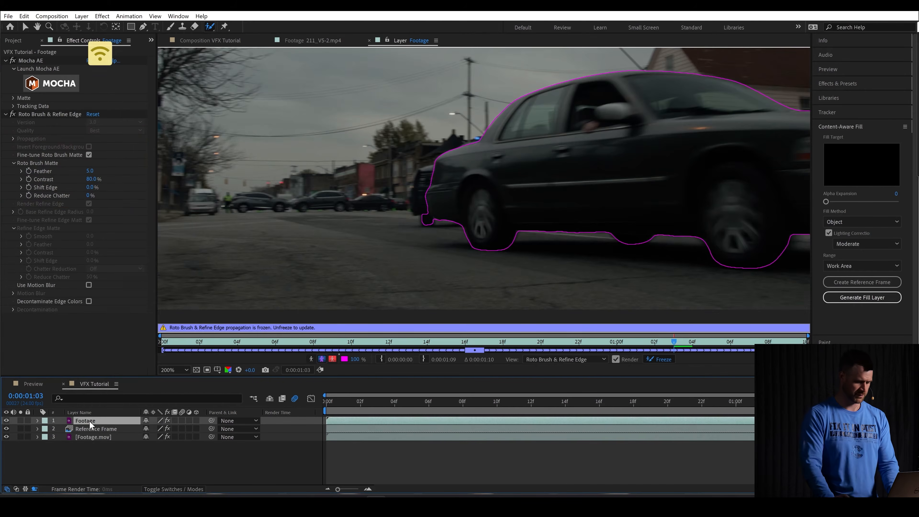
pyautogui.press('Return')
pyautogui.write('cop car')
pyautogui.press('Return')
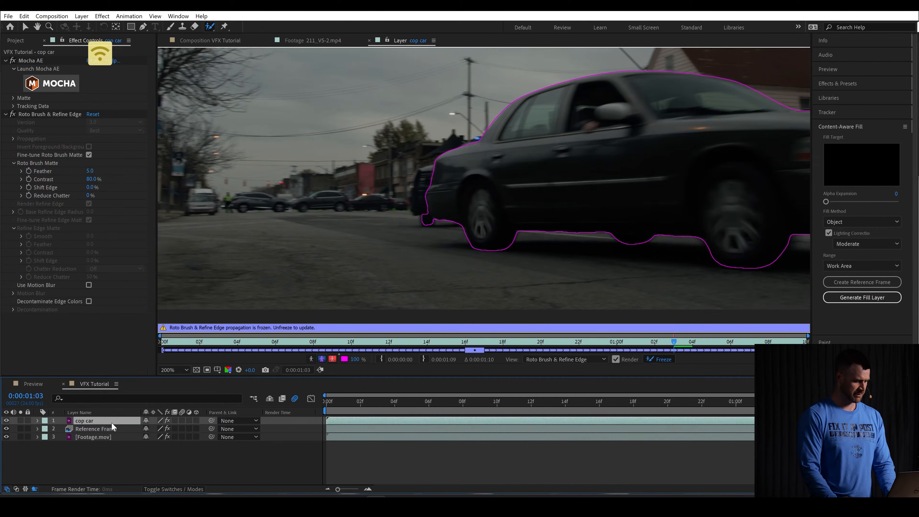
# Duplicate the base Footage.mov layer and place the copy first in the layer stack.
pyautogui.click(108, 439)
pyautogui.hotkey('ctrl', 'd')
pyautogui.moveTo(85, 438); pyautogui.dragTo(80, 421)
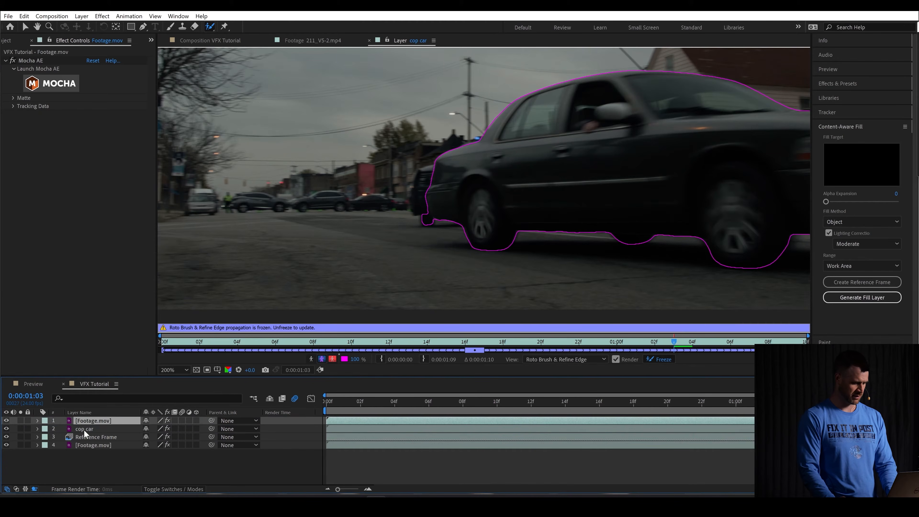
# Rename the roto-brushed sedan layer as car.
pyautogui.click(82, 429)
pyautogui.press('Return')
pyautogui.write('car')
pyautogui.press('Return')
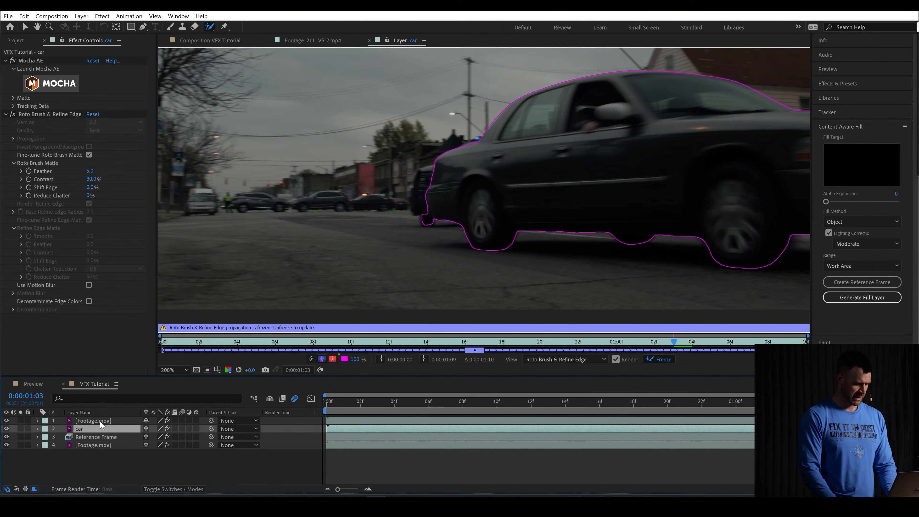
# Examine the matte edge at the sedan's rear and the Reference Frame patch mask around the background cars in the composition.
pyautogui.click(100, 420)
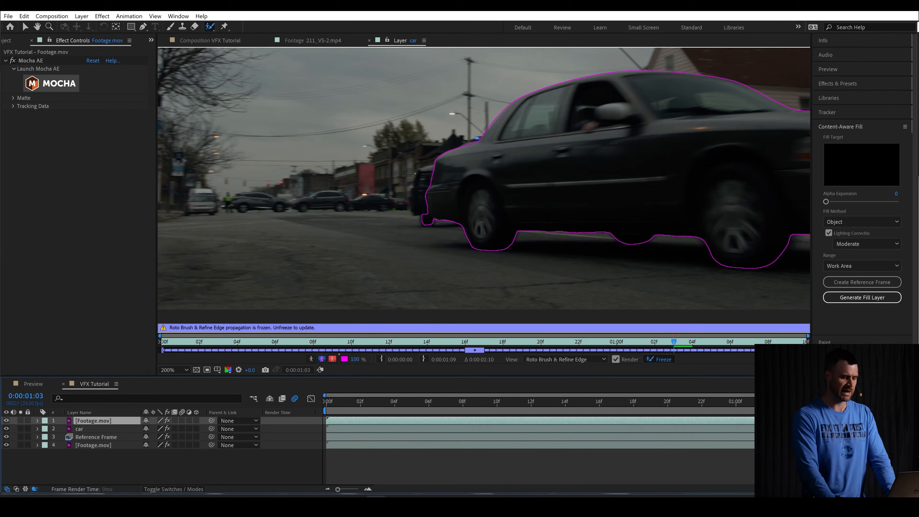
pyautogui.press('.')
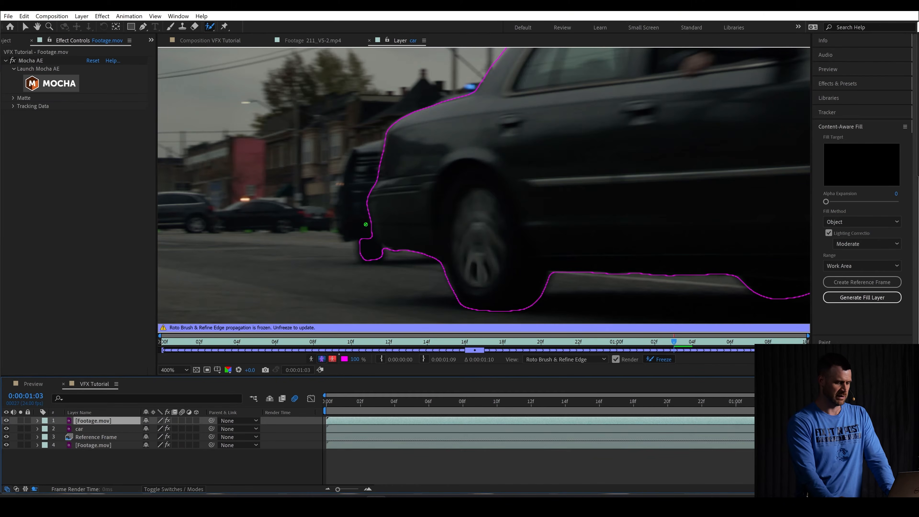
pyautogui.press('space')
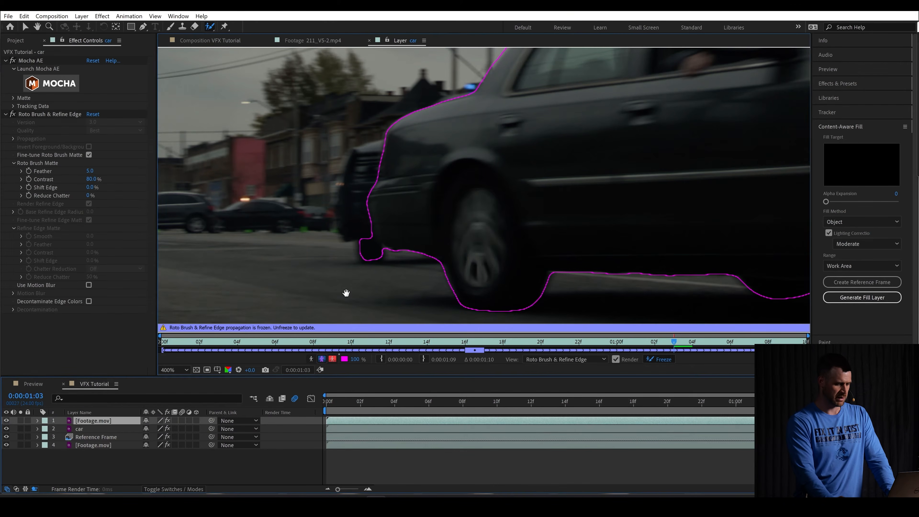
pyautogui.moveTo(337, 289); pyautogui.dragTo(418, 294)
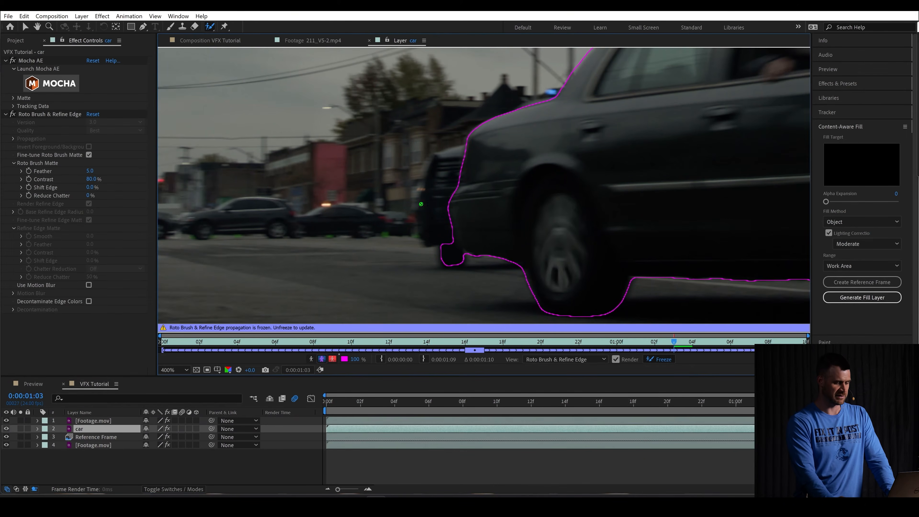
pyautogui.click(84, 436)
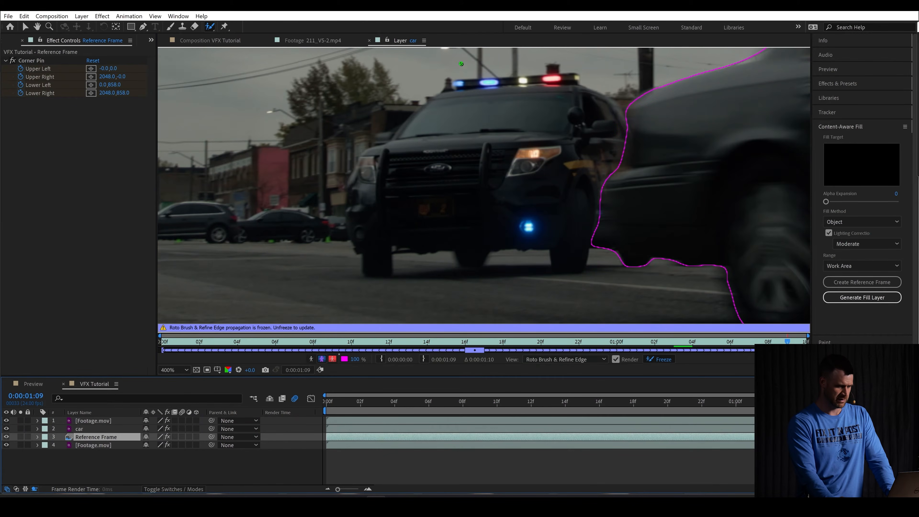
pyautogui.click(205, 42)
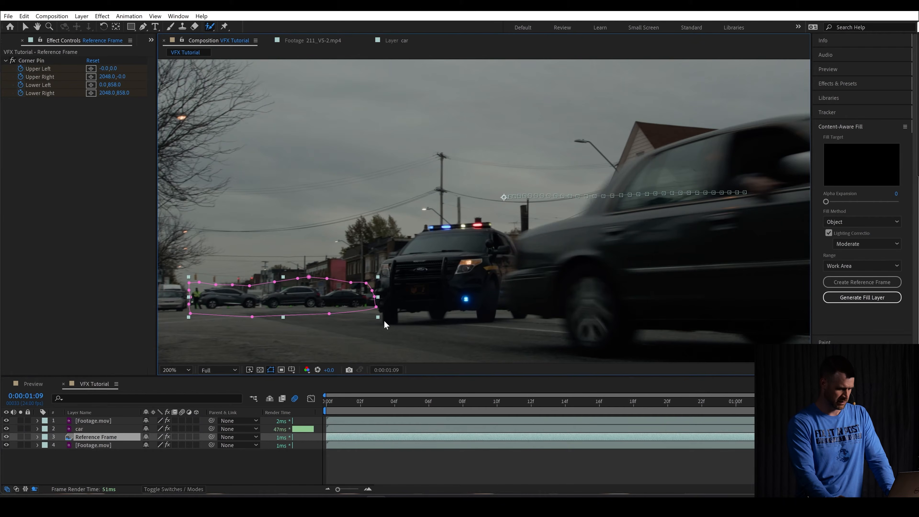
pyautogui.scroll(3, 428, 254)
pyautogui.moveTo(260, 298); pyautogui.dragTo(567, 250)
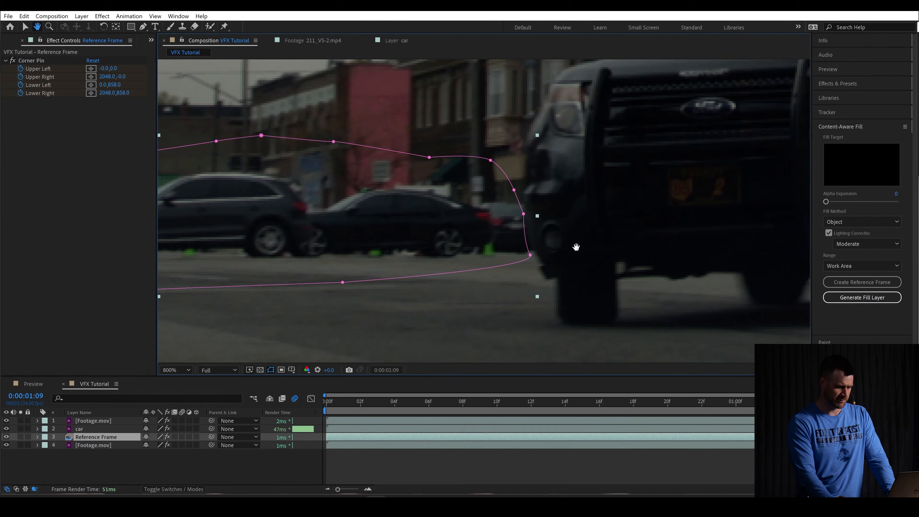
pyautogui.click(86, 428)
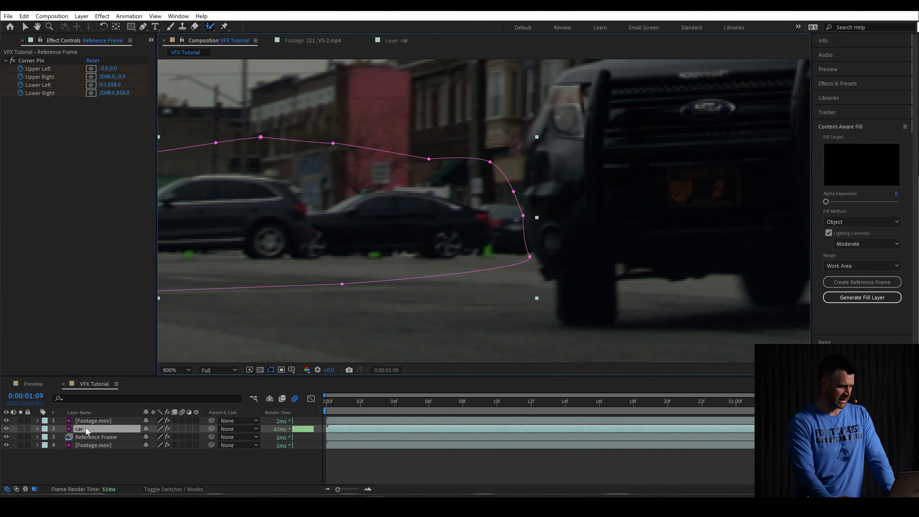
# Open the Footage.mov copy above the car layer and roto-brush the running person as foreground at 0:00:00:09.
pyautogui.click(88, 422)
pyautogui.doubleClick(91, 421)
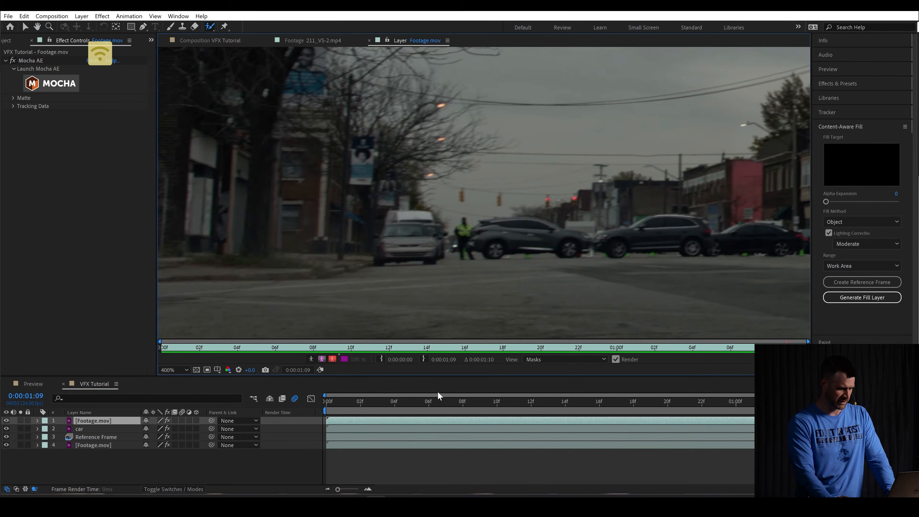
pyautogui.click(463, 401)
pyautogui.moveTo(500, 408); pyautogui.dragTo(480, 400)
pyautogui.moveTo(404, 235)
pyautogui.mouseDown()
pyautogui.moveTo(479, 277)
pyautogui.moveTo(471, 274)
pyautogui.moveTo(474, 250)
pyautogui.moveTo(489, 184)
pyautogui.moveTo(479, 186)
pyautogui.moveTo(467, 120)
pyautogui.moveTo(471, 146)
pyautogui.mouseUp()
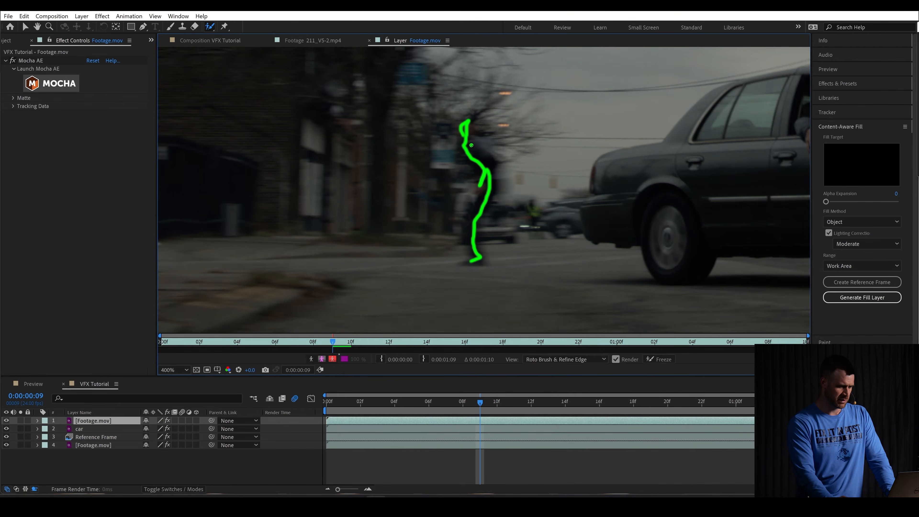
# Subtract the background spill along both sides of the running person from the roto selection at 0:00:00:09.
pyautogui.rightClick(493, 166)
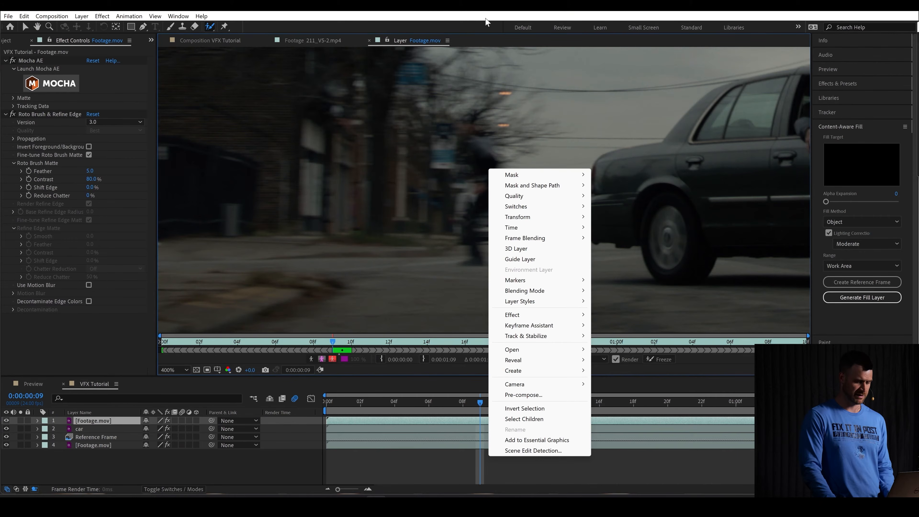
pyautogui.click(105, 421)
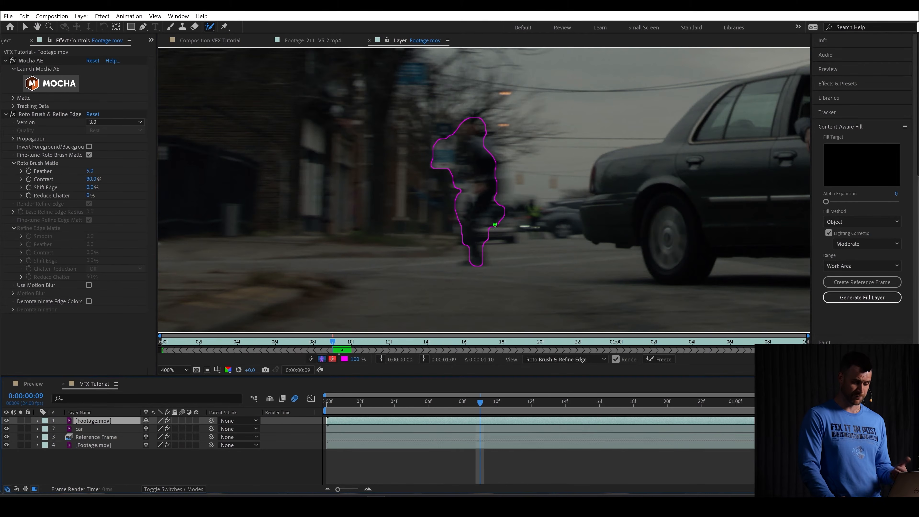
pyautogui.moveTo(449, 159)
pyautogui.mouseDown()
pyautogui.moveTo(446, 177)
pyautogui.moveTo(438, 154)
pyautogui.moveTo(431, 170)
pyautogui.moveTo(457, 196)
pyautogui.mouseUp()
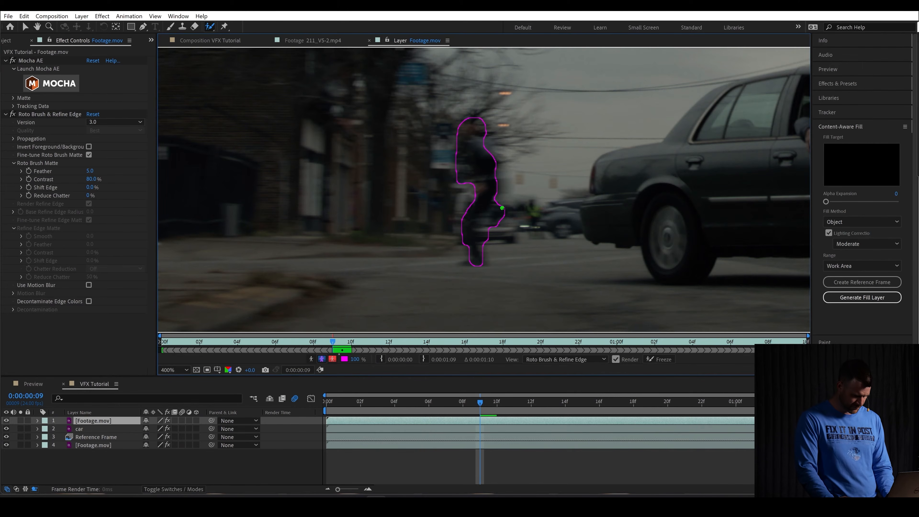
pyautogui.moveTo(492, 221)
pyautogui.mouseDown()
pyautogui.moveTo(486, 233)
pyautogui.moveTo(500, 208)
pyautogui.moveTo(492, 232)
pyautogui.moveTo(508, 217)
pyautogui.mouseUp()
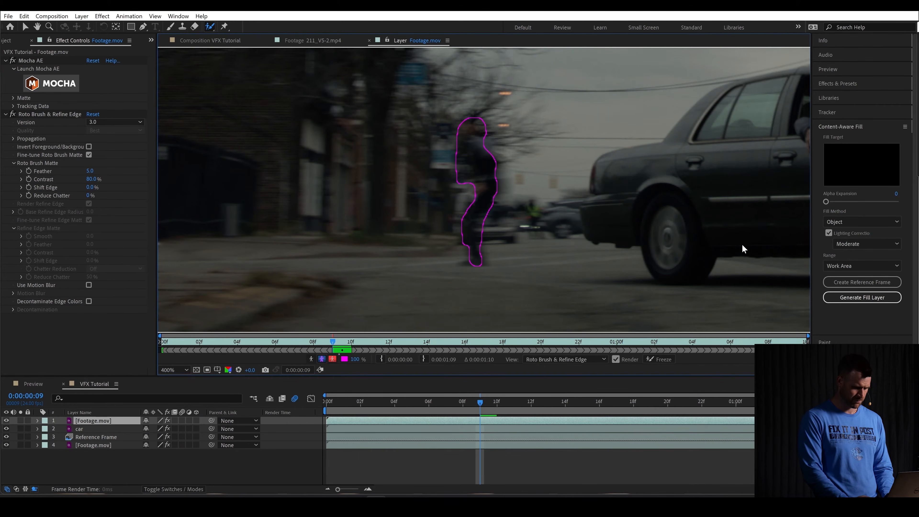
# Try to extend the running person's matte over the foot at 0:00:00:08 and the lower leg at 0:00:00:06.
pyautogui.press('pageup')
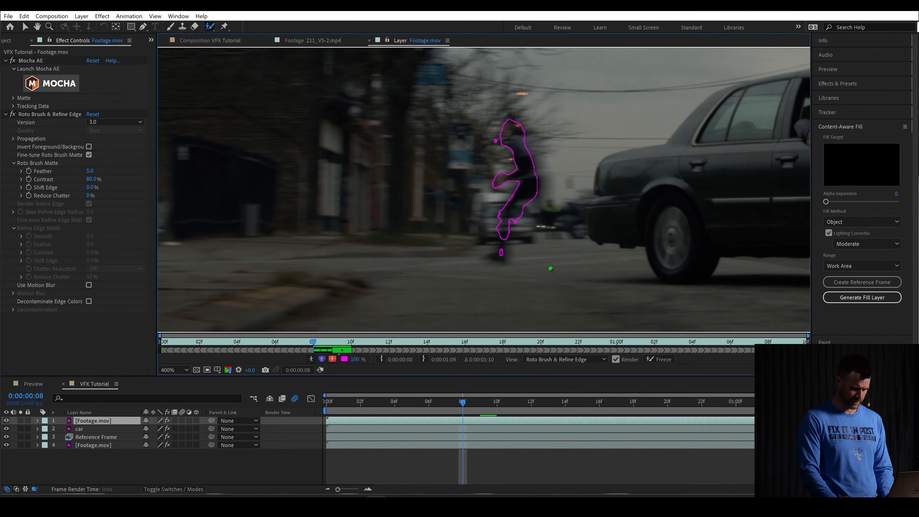
pyautogui.moveTo(500, 251); pyautogui.dragTo(499, 256)
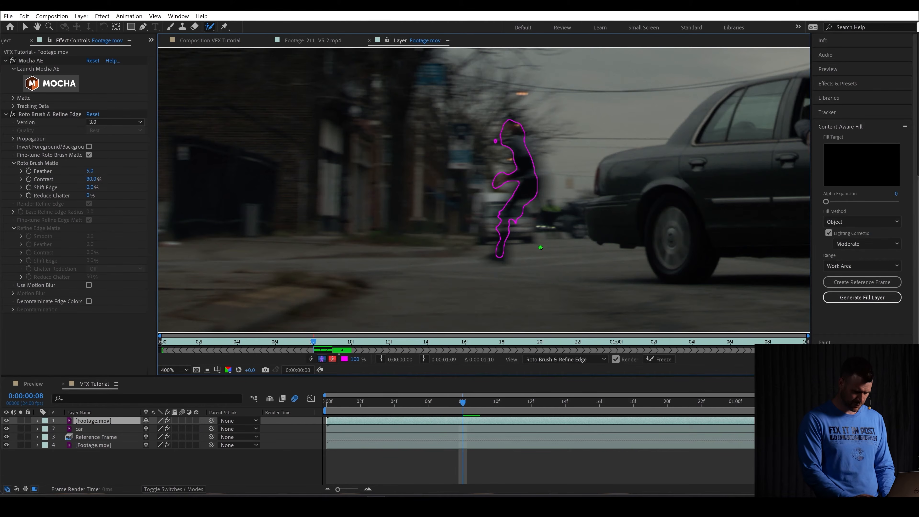
pyautogui.press('pageup')
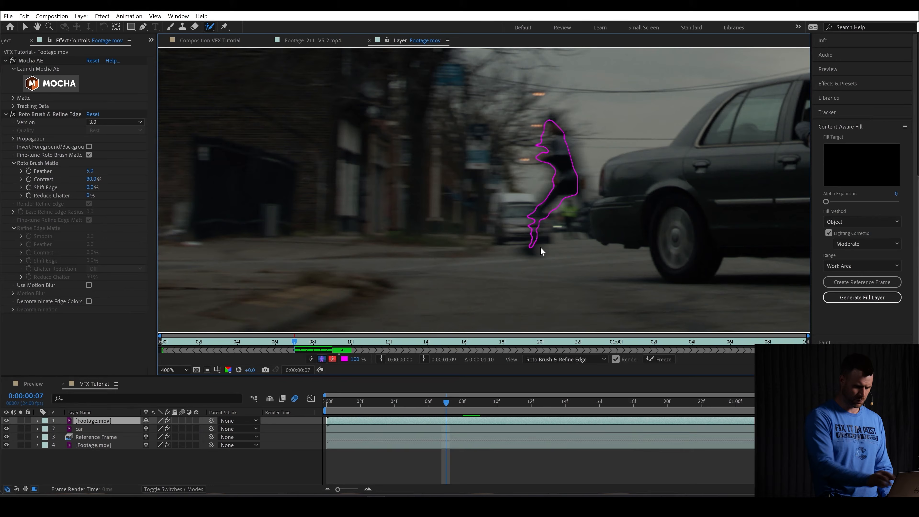
pyautogui.press('pageup')
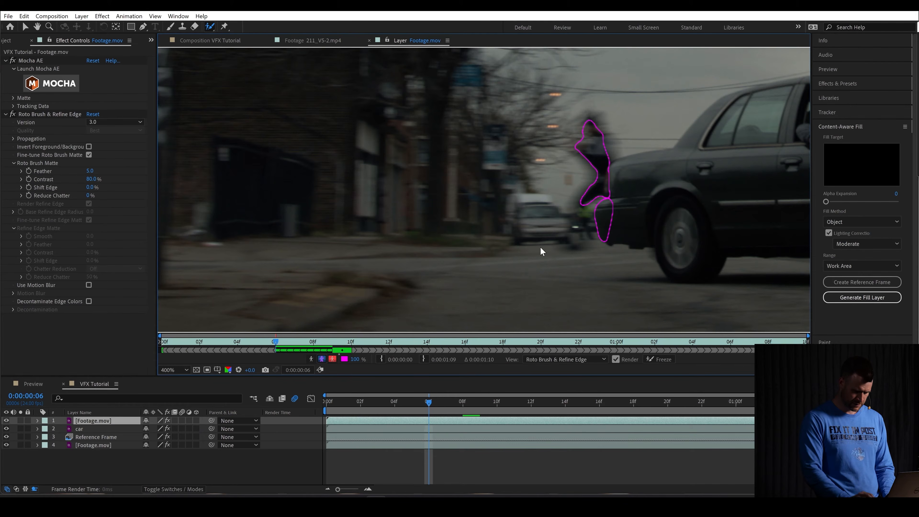
pyautogui.press('super')
pyautogui.click(607, 213)
pyautogui.moveTo(596, 224)
pyautogui.mouseDown()
pyautogui.moveTo(610, 207)
pyautogui.moveTo(606, 229)
pyautogui.mouseUp()
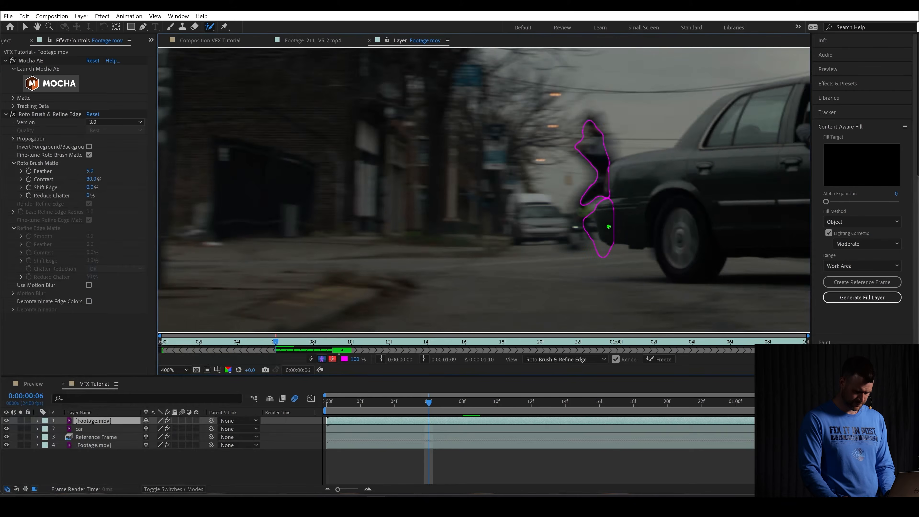
# Subtract the sedan's bumper and add the trailing leg to the person's matte at 0:00:00:06, and remove stray patches at 0:00:00:05.
pyautogui.press('pagedown')
pyautogui.press('pagedown')
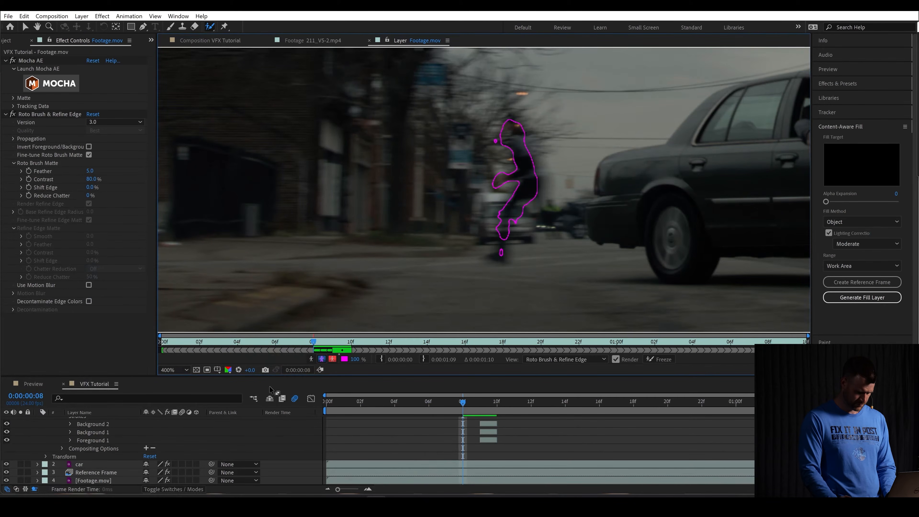
pyautogui.press('pageup')
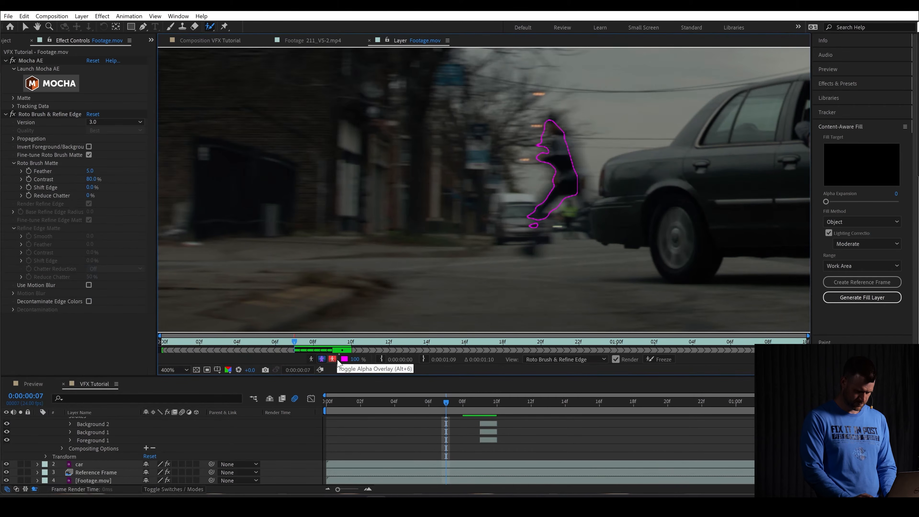
pyautogui.press('pageup')
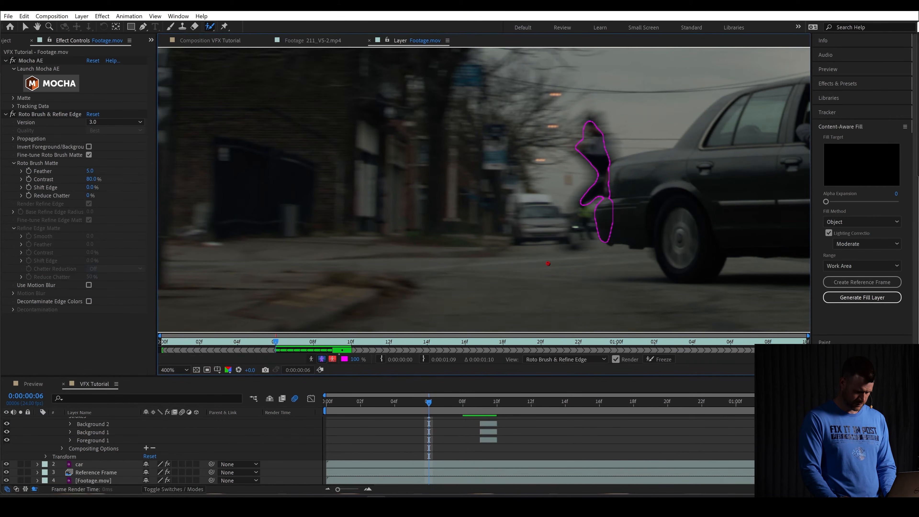
pyautogui.moveTo(612, 206)
pyautogui.mouseDown()
pyautogui.moveTo(614, 234)
pyautogui.moveTo(591, 230)
pyautogui.moveTo(582, 202)
pyautogui.moveTo(571, 226)
pyautogui.mouseUp()
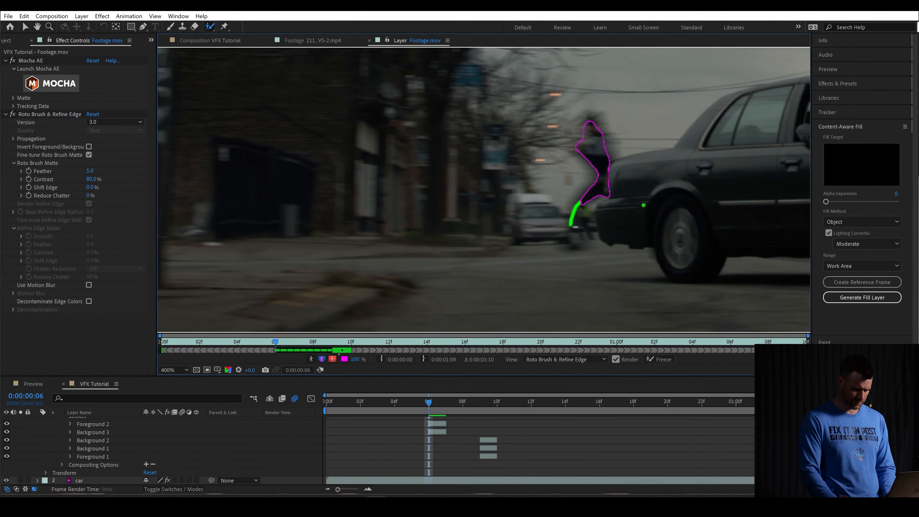
pyautogui.press('pageup')
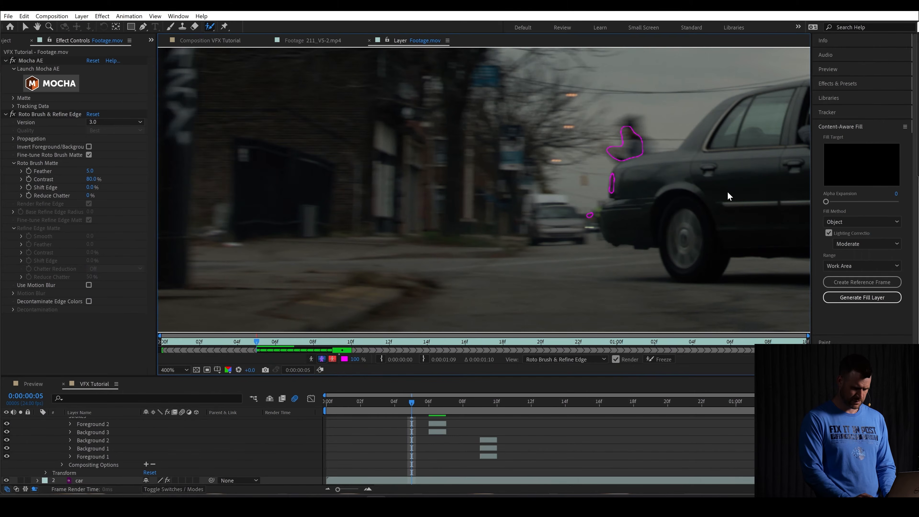
pyautogui.moveTo(589, 213); pyautogui.dragTo(614, 187)
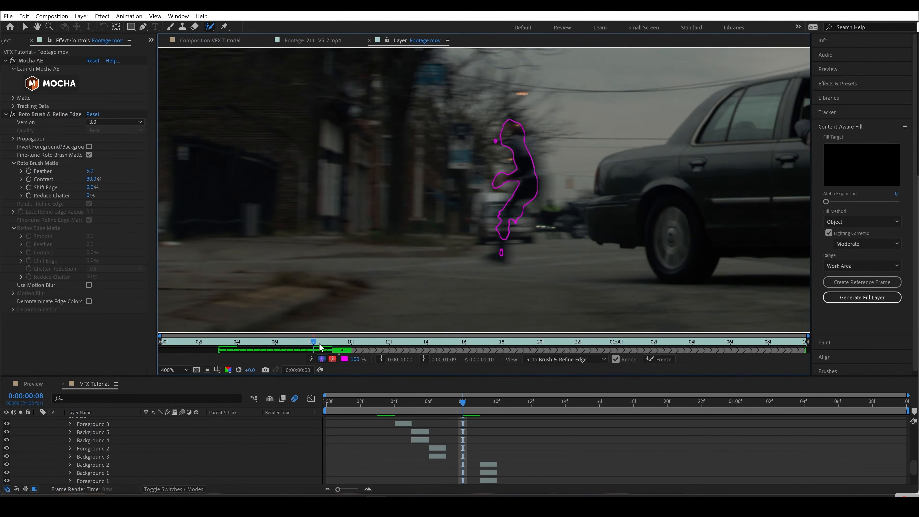
# Limit the running person's forward Roto Brush propagation to end at 0:00:00:12 and freeze it.
pyautogui.moveTo(320, 347); pyautogui.dragTo(350, 346)
pyautogui.press('pagedown')
pyautogui.press('pagedown')
pyautogui.press('pagedown')
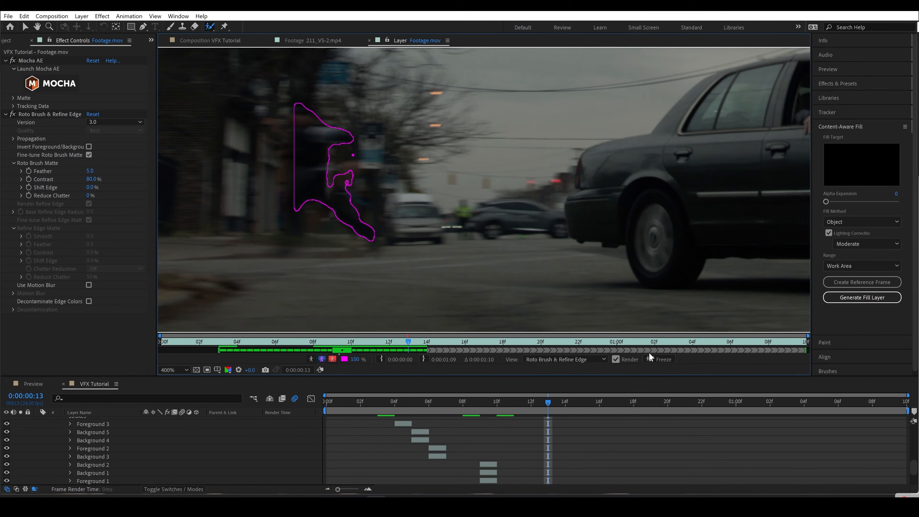
pyautogui.press('pageup')
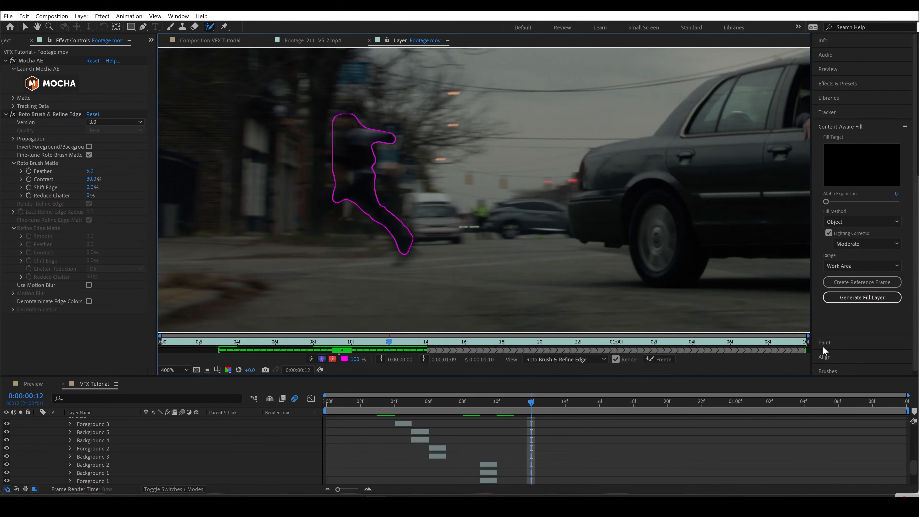
pyautogui.moveTo(808, 350); pyautogui.dragTo(389, 350)
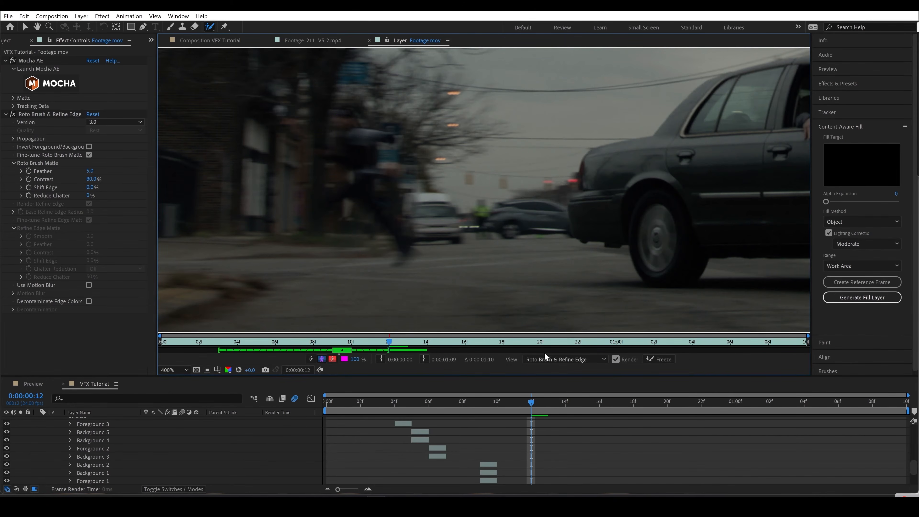
pyautogui.click(659, 359)
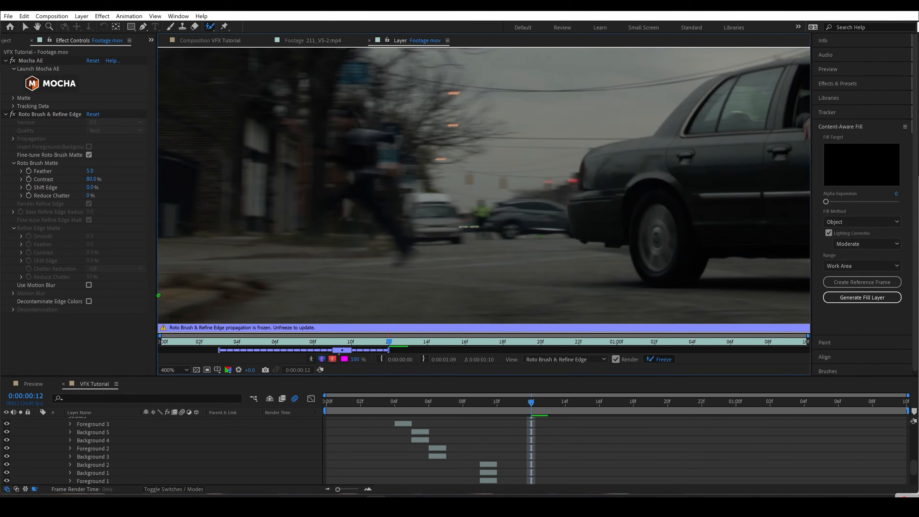
# Return to the VFX Tutorial composition, collapse the Footage.mov copy's properties and check the running person's matte back to 0:00:00:06.
pyautogui.click(221, 39)
pyautogui.scroll(8, 81, 436)
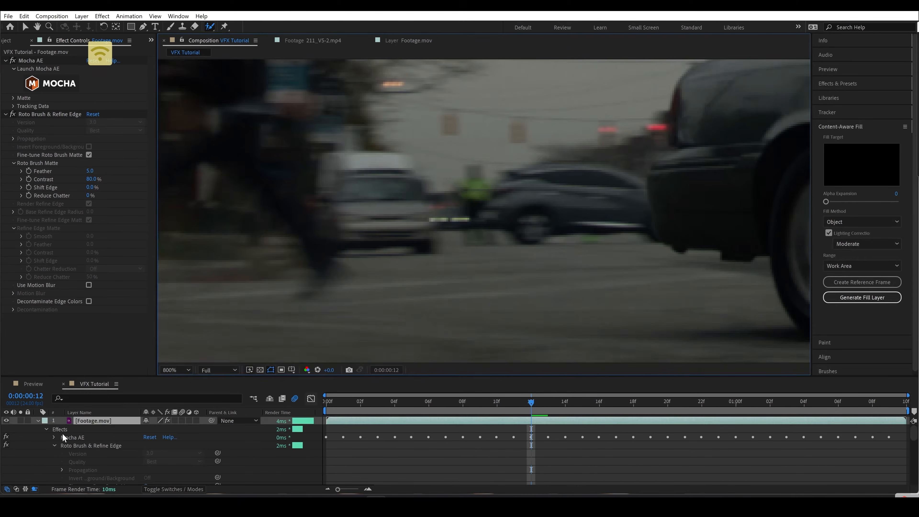
pyautogui.click(37, 421)
pyautogui.moveTo(509, 408); pyautogui.dragTo(428, 404)
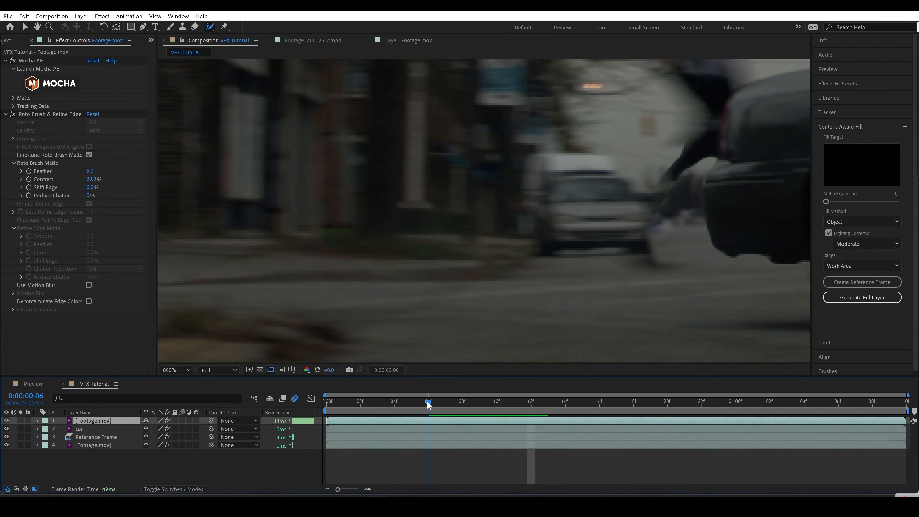
# Enable motion blur in the Roto Brush matte of the running person's layer and check the result back to 0:00:00:03.
pyautogui.moveTo(679, 219); pyautogui.dragTo(553, 313)
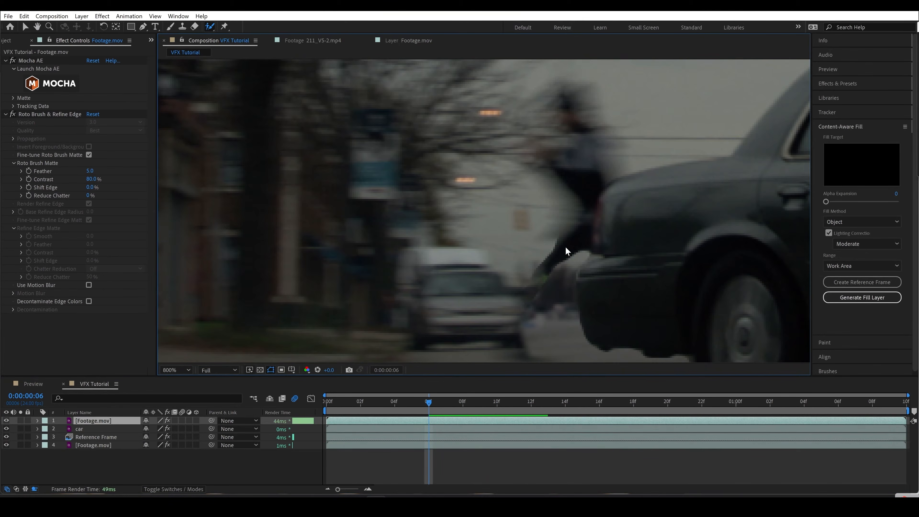
pyautogui.click(88, 285)
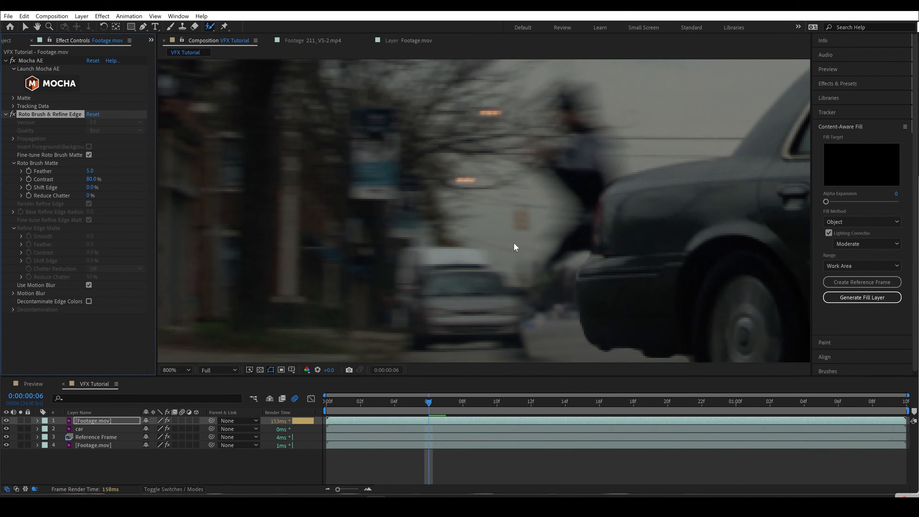
pyautogui.moveTo(418, 407); pyautogui.dragTo(379, 416)
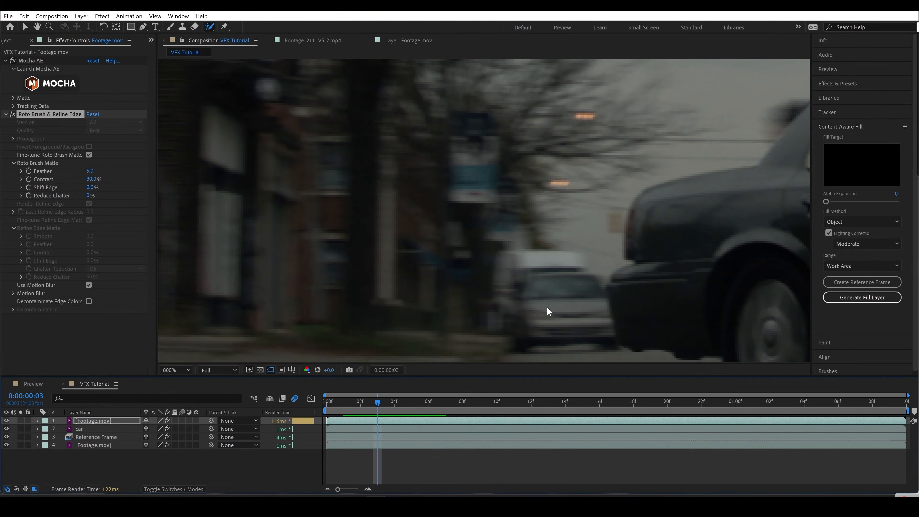
# Solo the running person's layer, check its first matte frames and trim the layer's start to 0:00:00:03.
pyautogui.click(20, 420)
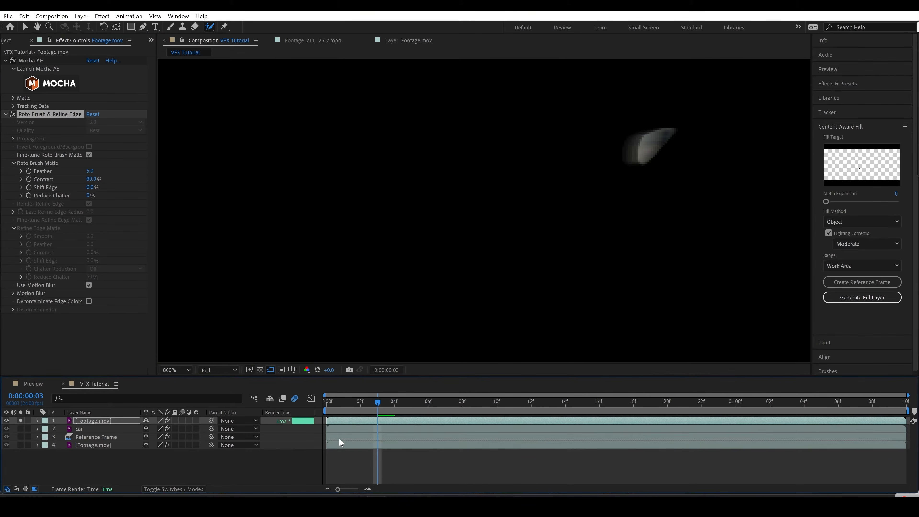
pyautogui.press('pageup')
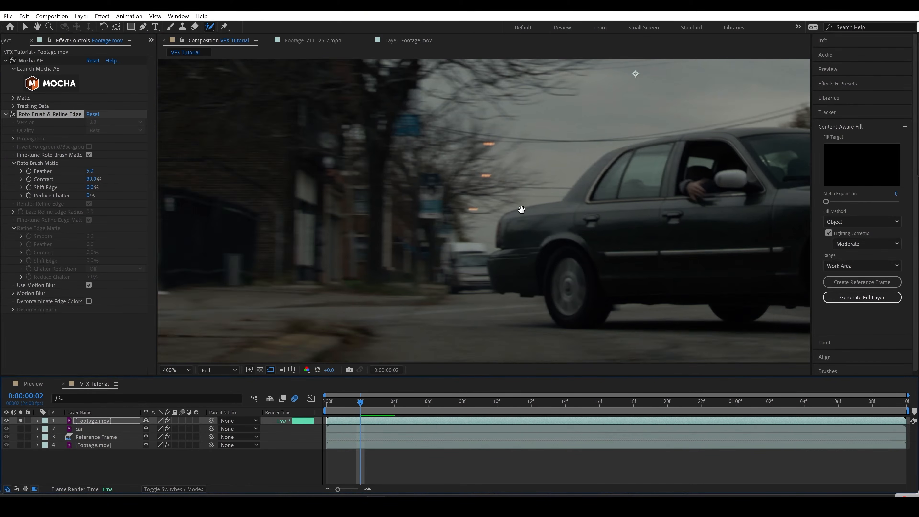
pyautogui.moveTo(544, 202); pyautogui.dragTo(451, 225)
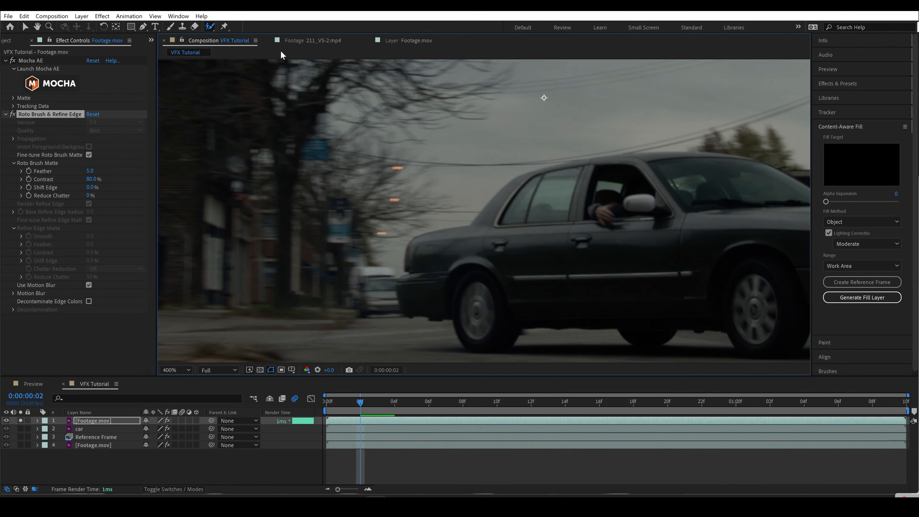
pyautogui.press('pagedown')
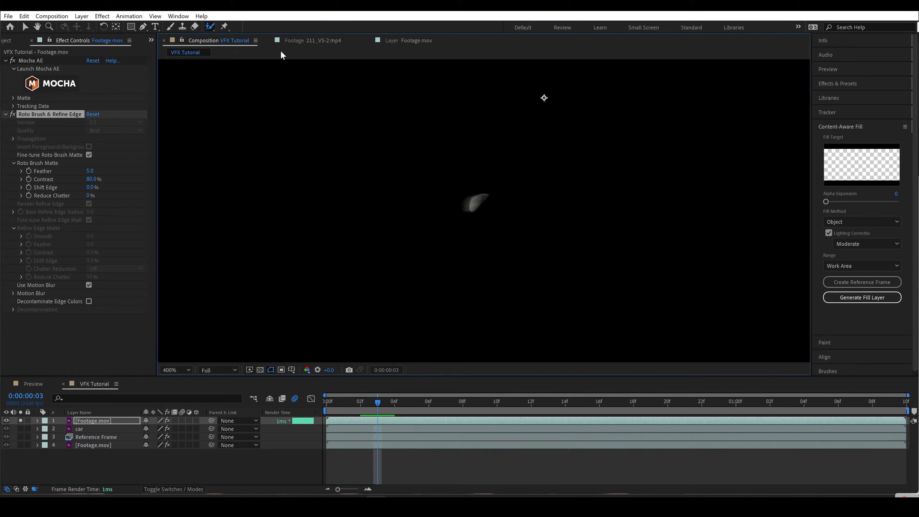
# Trim the end of the running person's layer after frame 0:00:00:11 and turn off its solo.
pyautogui.moveTo(388, 415); pyautogui.dragTo(522, 410)
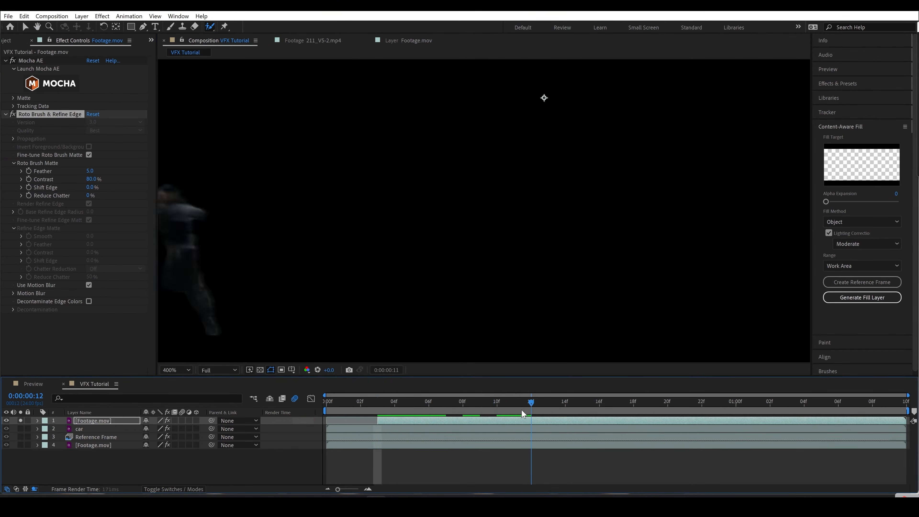
pyautogui.moveTo(544, 286); pyautogui.dragTo(668, 280)
pyautogui.press('pageup')
pyautogui.press('pagedown')
pyautogui.press('pageup')
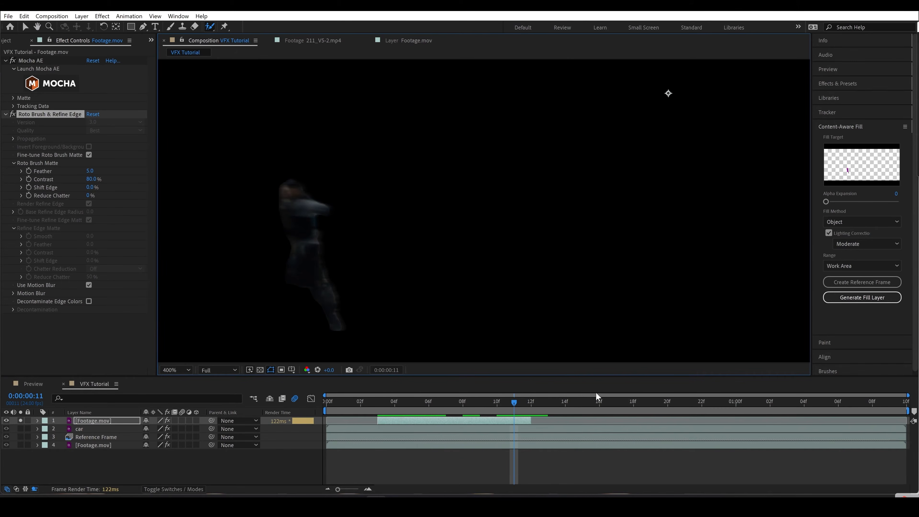
pyautogui.click(21, 421)
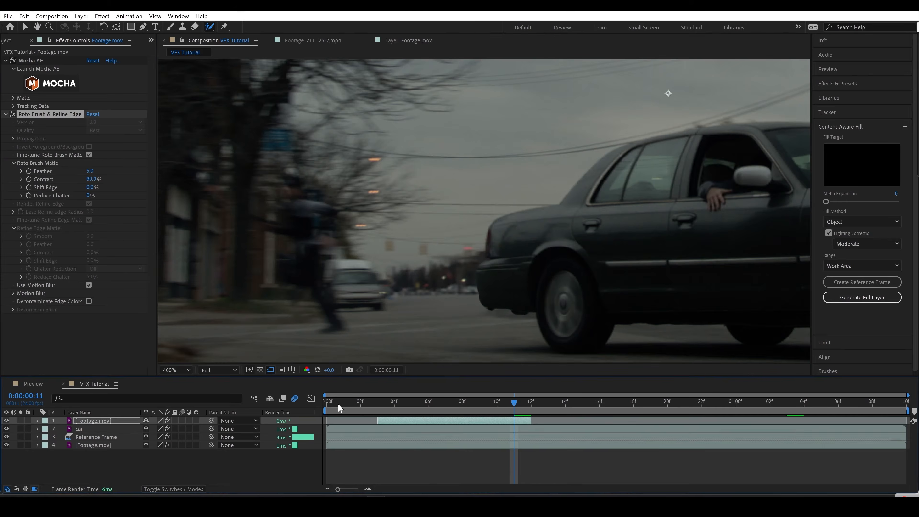
# Fit the composite to the view, maximize the composition and play it back from the first frame.
pyautogui.click(337, 403)
pyautogui.scroll(-1, 556, 219)
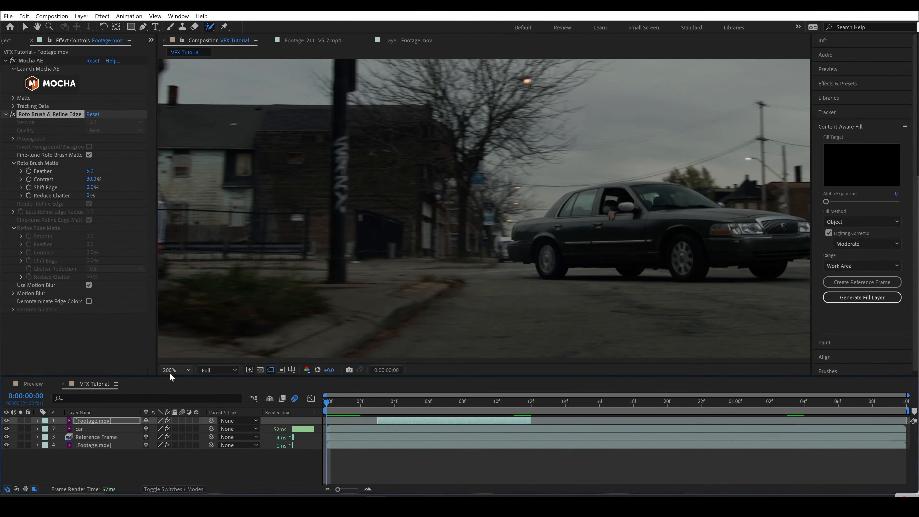
pyautogui.click(176, 370)
pyautogui.click(184, 200)
pyautogui.press('`')
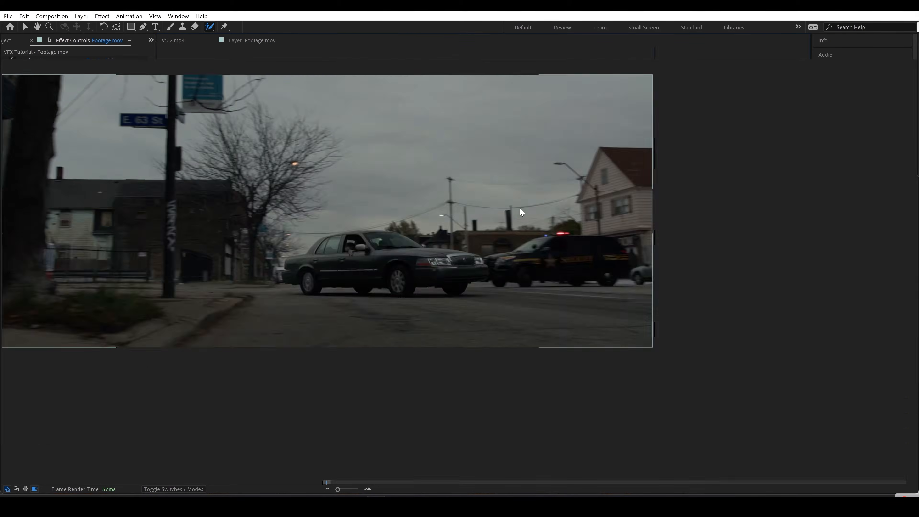
pyautogui.press('space')
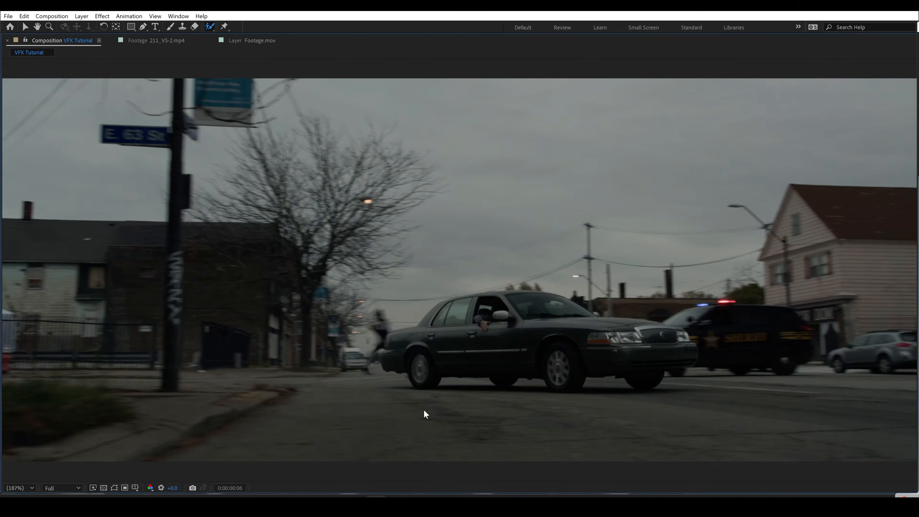
# Restore the panel layout and inspect the running person and the sedan's rear at 0:00:00:11.
pyautogui.press('`')
pyautogui.moveTo(397, 408); pyautogui.dragTo(513, 405)
pyautogui.scroll(2, 504, 358)
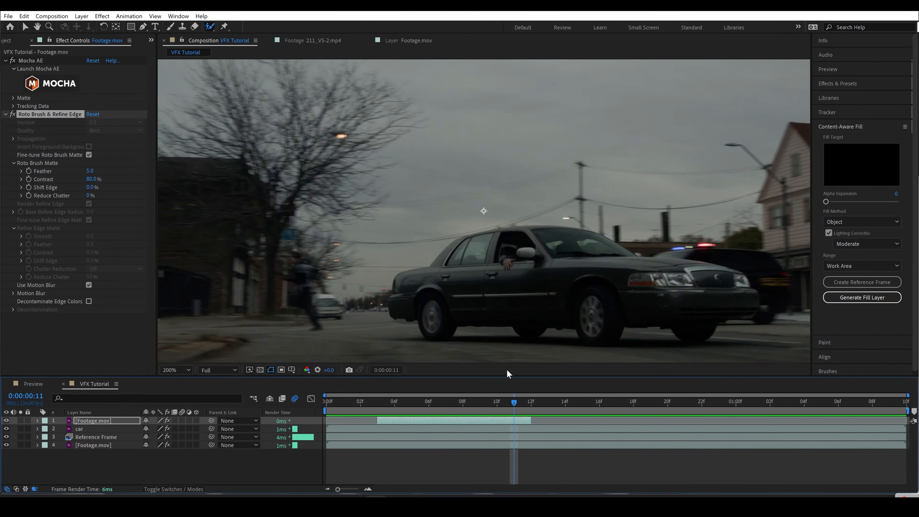
pyautogui.moveTo(461, 360); pyautogui.dragTo(563, 212)
pyautogui.moveTo(505, 404)
pyautogui.mouseDown()
pyautogui.moveTo(560, 409)
pyautogui.moveTo(524, 417)
pyautogui.moveTo(495, 404)
pyautogui.moveTo(519, 405)
pyautogui.mouseUp()
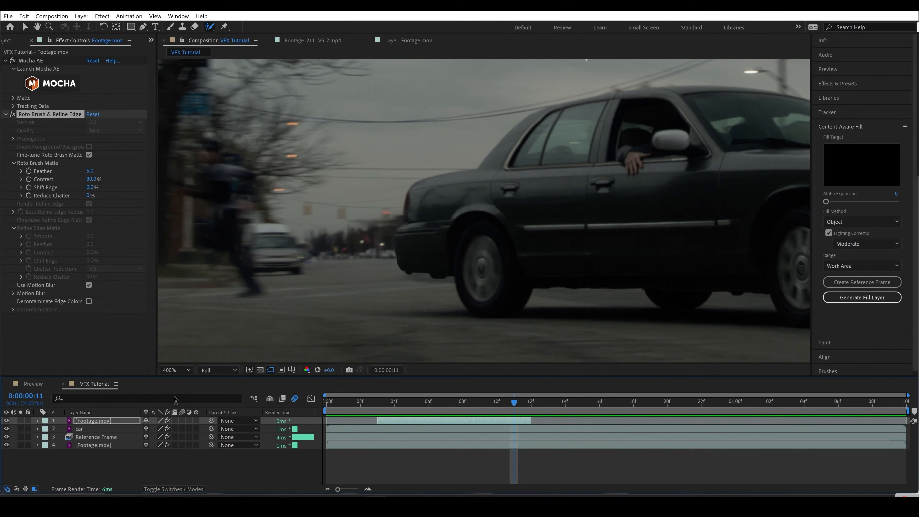
# Enable motion blur in the car layer's Roto Brush matte and set Reduce Chatter to 56%.
pyautogui.click(86, 420)
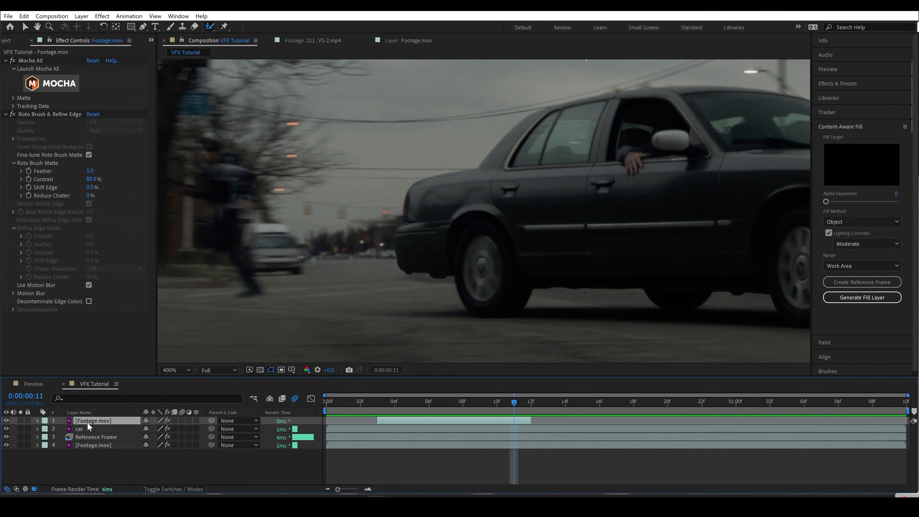
pyautogui.click(89, 428)
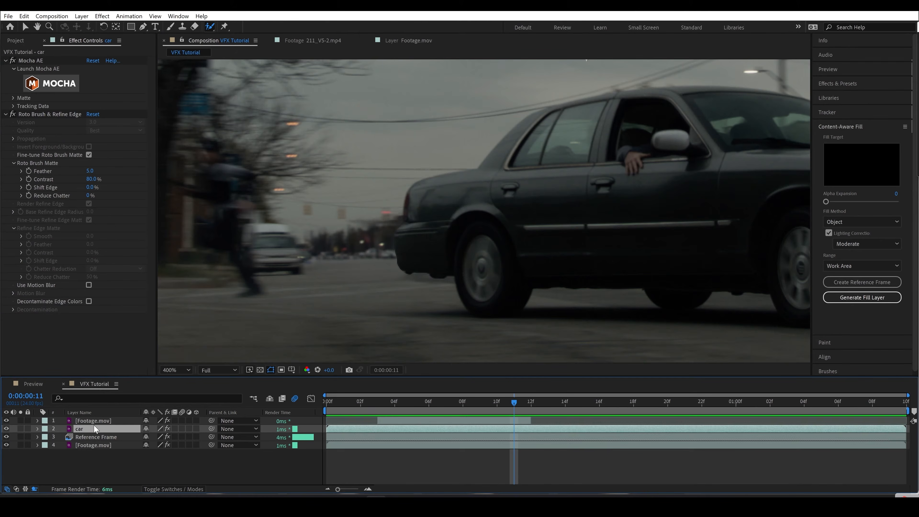
pyautogui.click(89, 285)
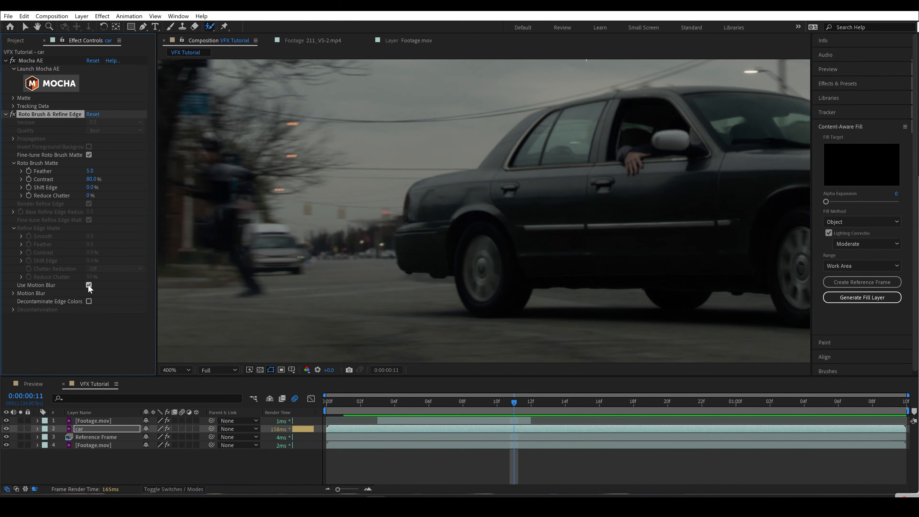
pyautogui.moveTo(90, 195); pyautogui.dragTo(116, 196)
# Play back and scrub the composite to examine the car matte's edges around 0:00:01:01 to 0:00:01:09.
pyautogui.moveTo(492, 402); pyautogui.dragTo(761, 401)
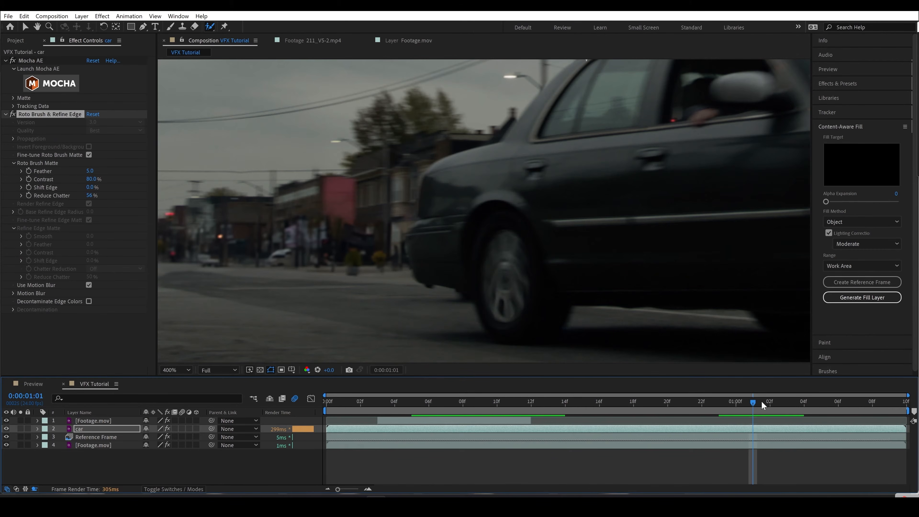
pyautogui.press(',')
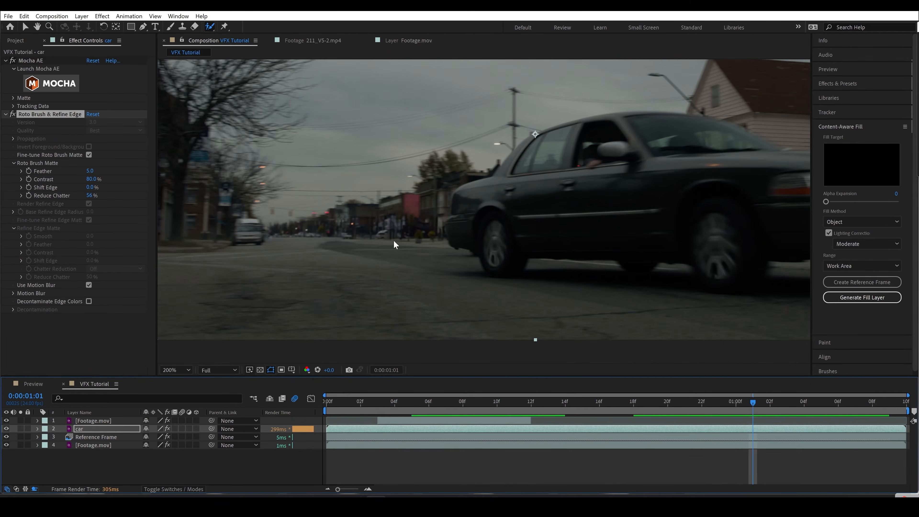
pyautogui.press('space')
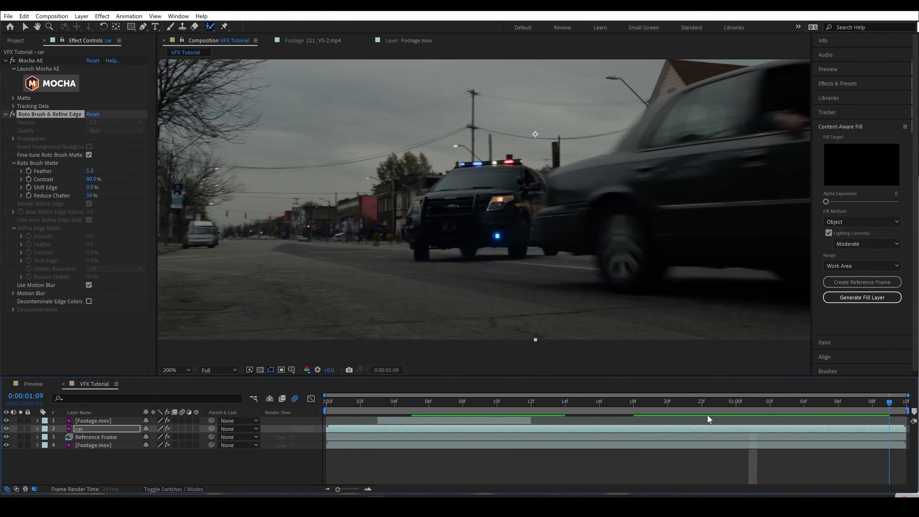
pyautogui.moveTo(540, 409); pyautogui.dragTo(823, 396)
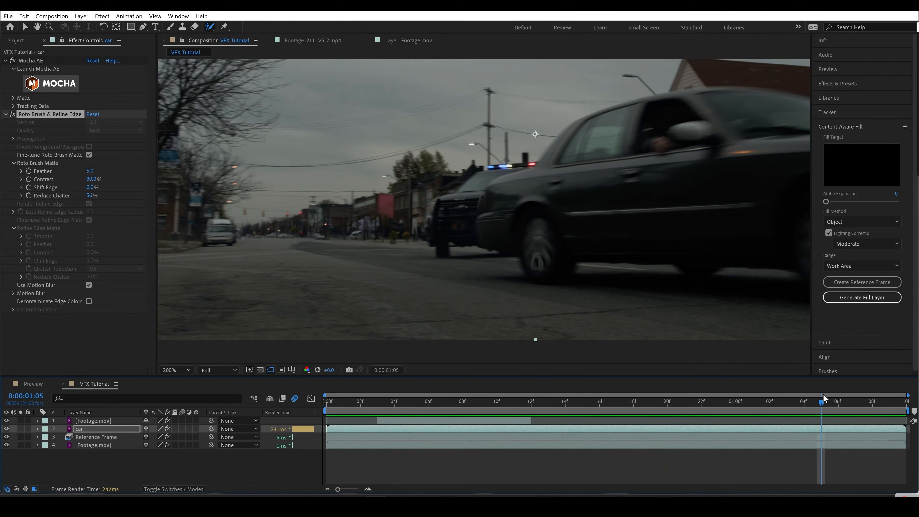
# Solo the original footage and the Reference Frame patch, and review the patch's tracking from 0:00:01:09 back to 0:00:00:01.
pyautogui.click(21, 445)
pyautogui.click(366, 403)
pyautogui.moveTo(366, 406); pyautogui.dragTo(549, 410)
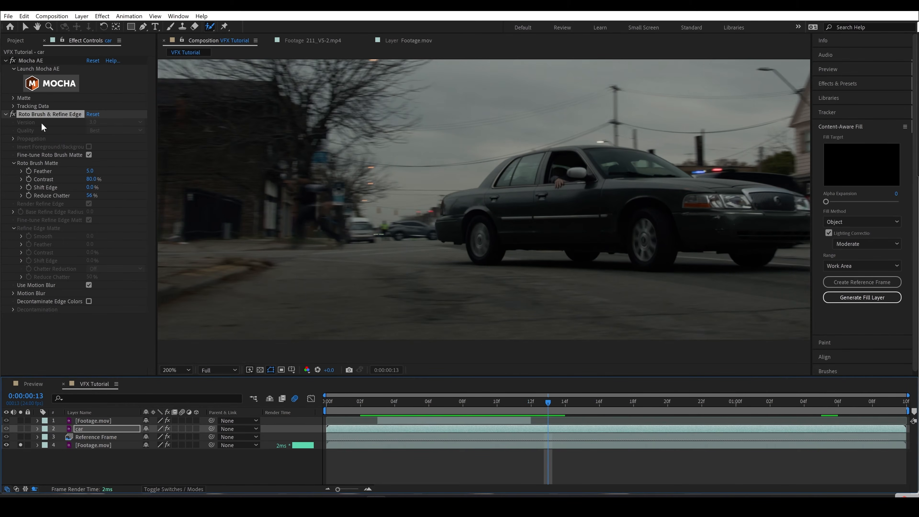
pyautogui.click(888, 406)
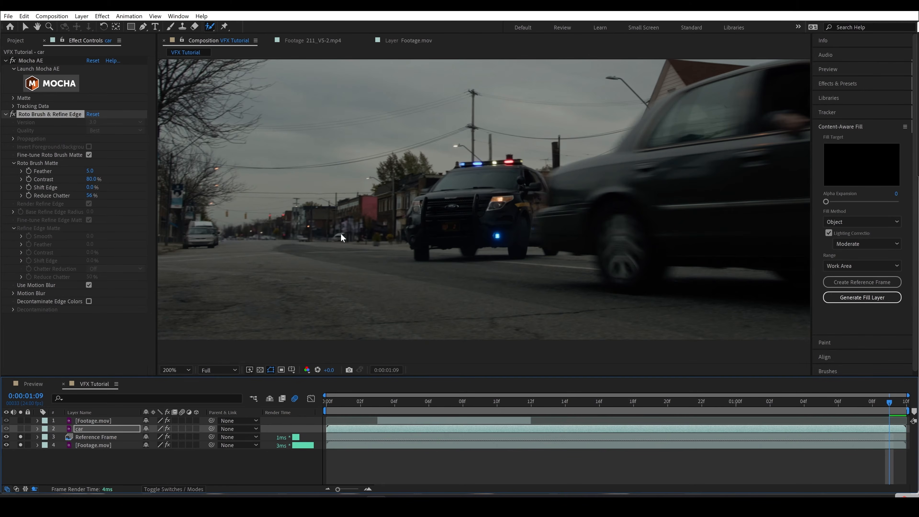
pyautogui.click(288, 227)
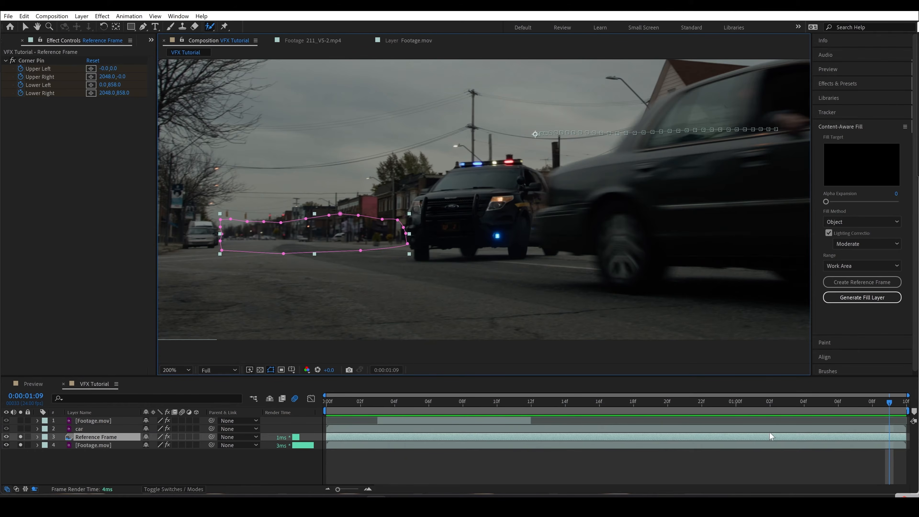
pyautogui.moveTo(787, 404); pyautogui.dragTo(770, 402)
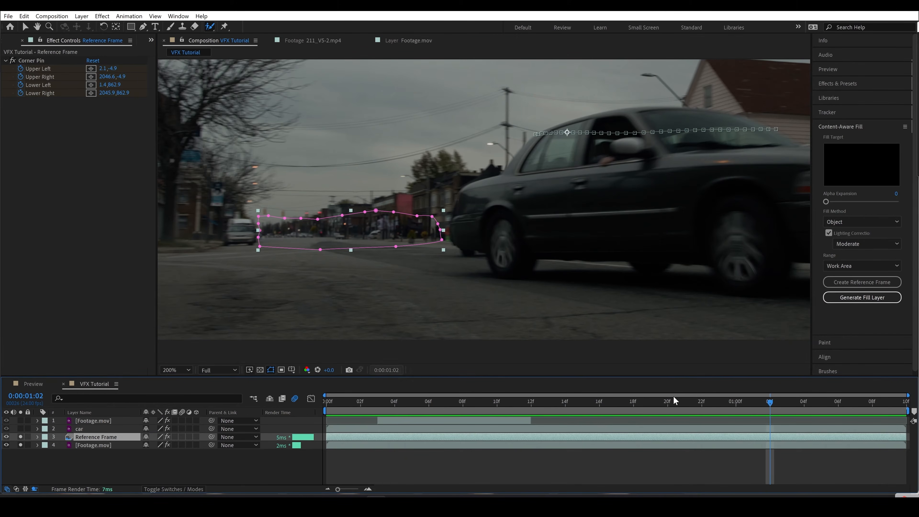
pyautogui.moveTo(640, 403); pyautogui.dragTo(341, 418)
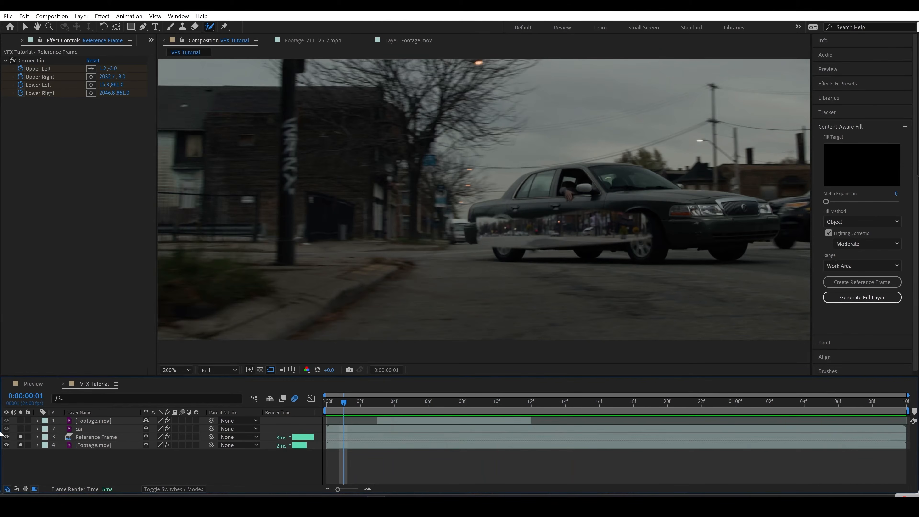
# Add the car layer and the top Footage.mov copy to the soloed layers, and rename that copy as cop.
pyautogui.click(21, 429)
pyautogui.click(21, 421)
pyautogui.click(86, 419)
pyautogui.press('Return')
pyautogui.write('cop')
# Scrub the composite to 0:00:00:23, enable motion blur on the Reference Frame layer and inspect the patch beside the sedan's bumper.
pyautogui.moveTo(362, 403); pyautogui.dragTo(451, 419)
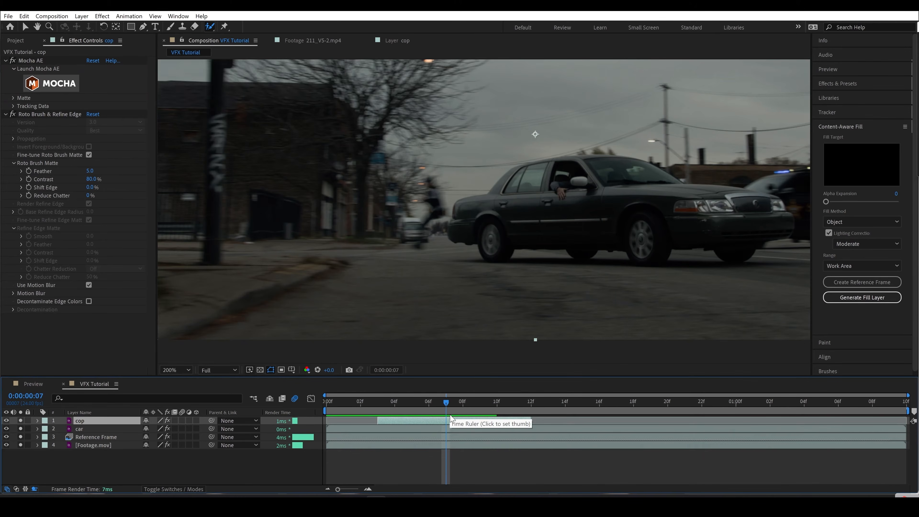
pyautogui.moveTo(524, 410); pyautogui.dragTo(720, 381)
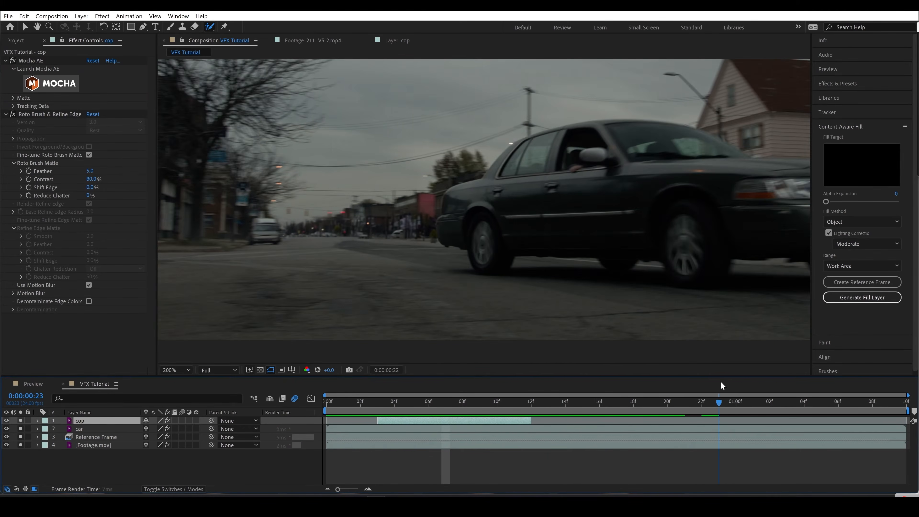
pyautogui.scroll(3, 505, 281)
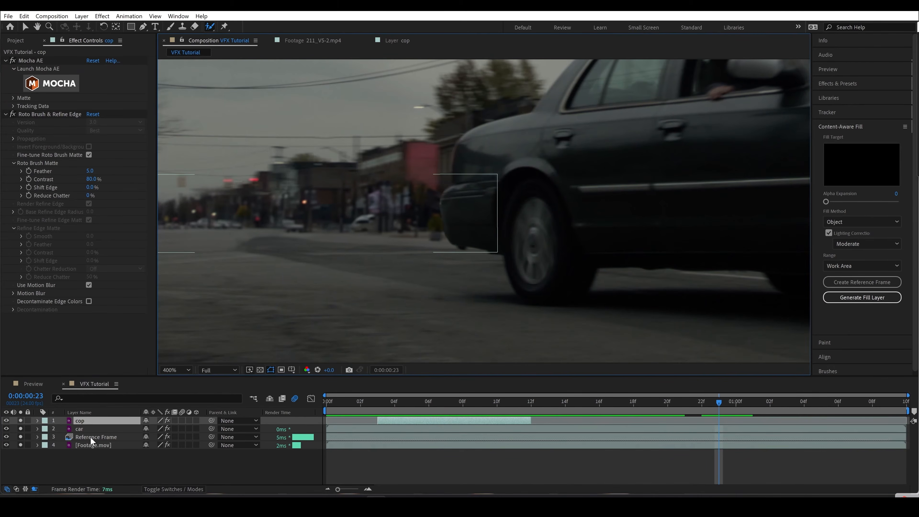
pyautogui.click(90, 437)
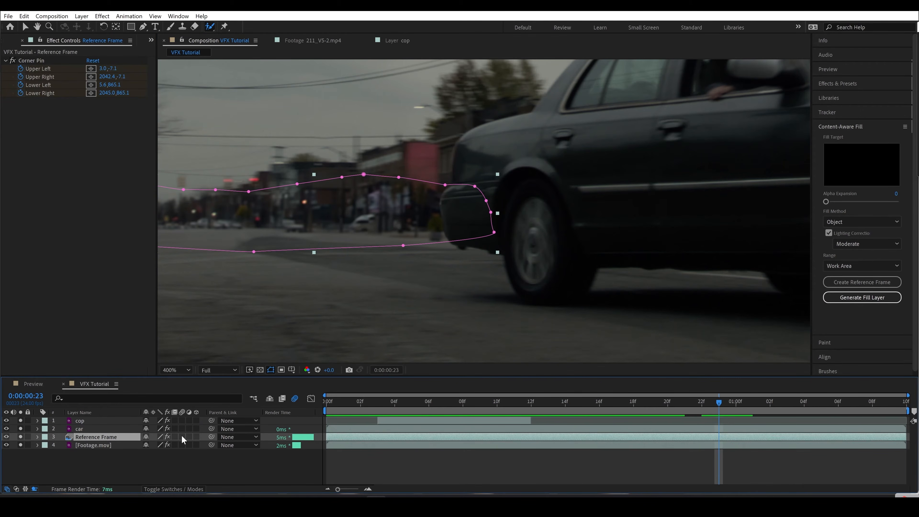
pyautogui.click(182, 437)
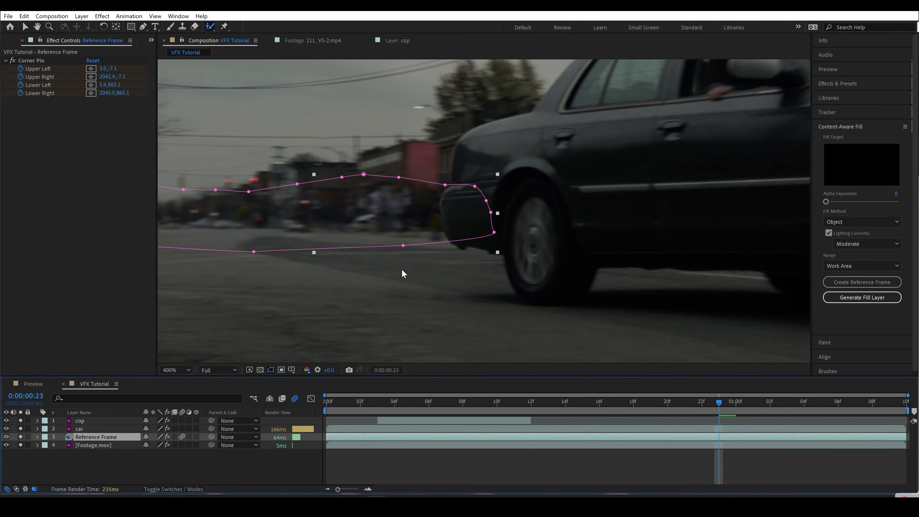
pyautogui.scroll(2, 401, 269)
pyautogui.click(434, 464)
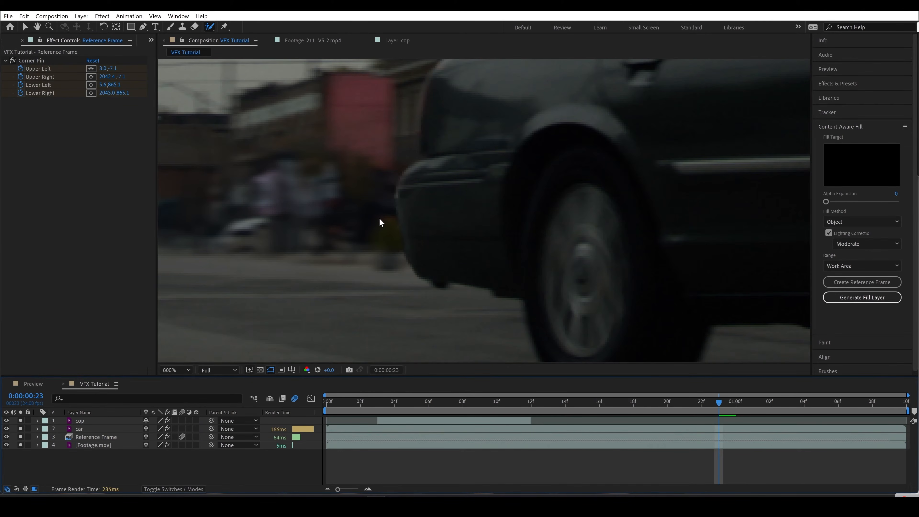
# Scrub the composite to 0:00:01:08 and examine the background patch beside the sedan at high magnification.
pyautogui.click(893, 405)
pyautogui.rightClick(119, 127)
pyautogui.click(390, 465)
pyautogui.moveTo(619, 287); pyautogui.dragTo(918, 264)
pyautogui.moveTo(469, 314); pyautogui.dragTo(541, 321)
pyautogui.moveTo(843, 355); pyautogui.dragTo(903, 406)
pyautogui.click(870, 402)
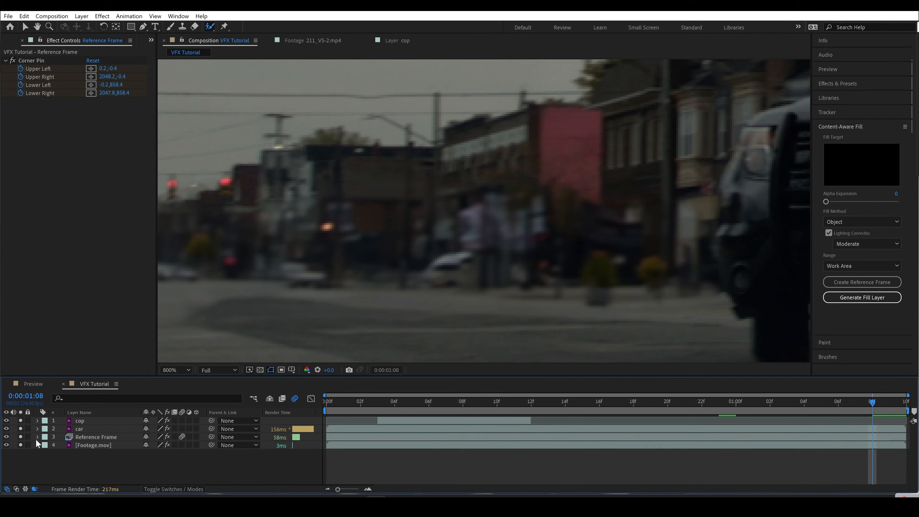
# Switch the Reference Frame layer's motion blur off and back on to compare the patch at 0:00:01:08.
pyautogui.click(21, 437)
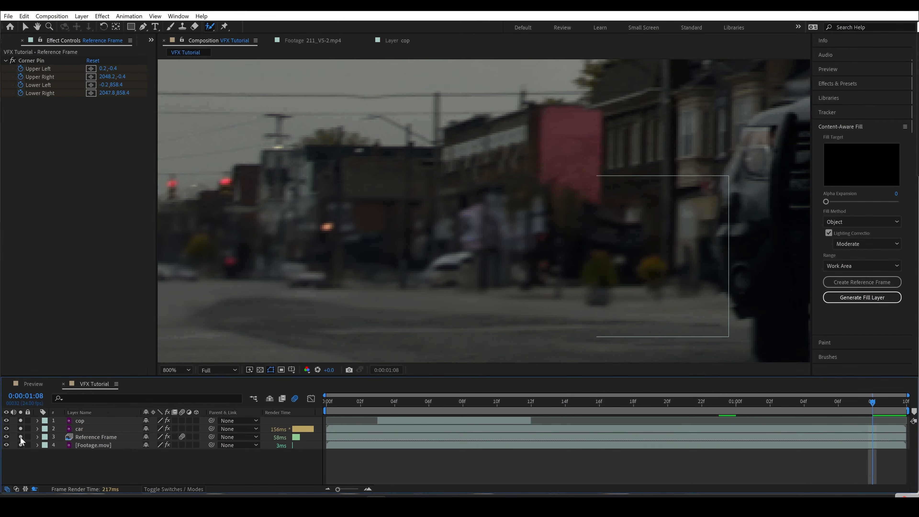
pyautogui.click(20, 437)
pyautogui.click(85, 436)
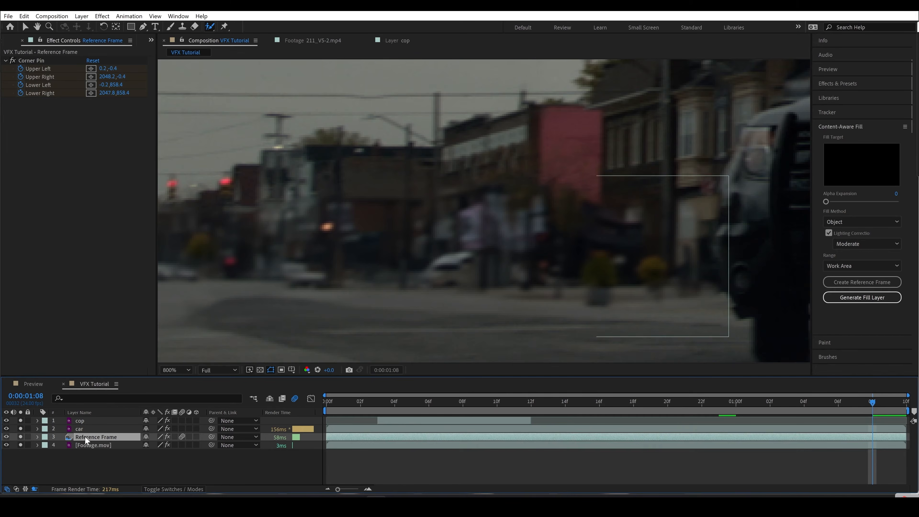
pyautogui.click(182, 437)
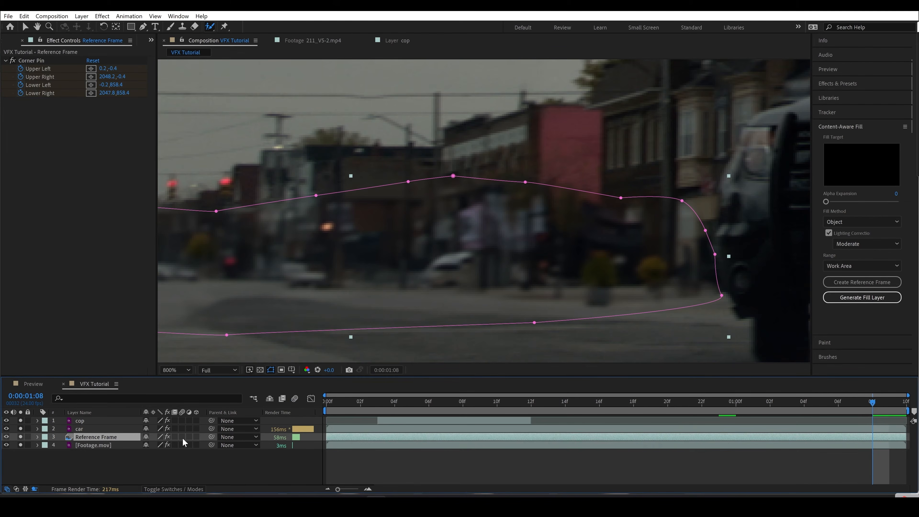
pyautogui.click(183, 437)
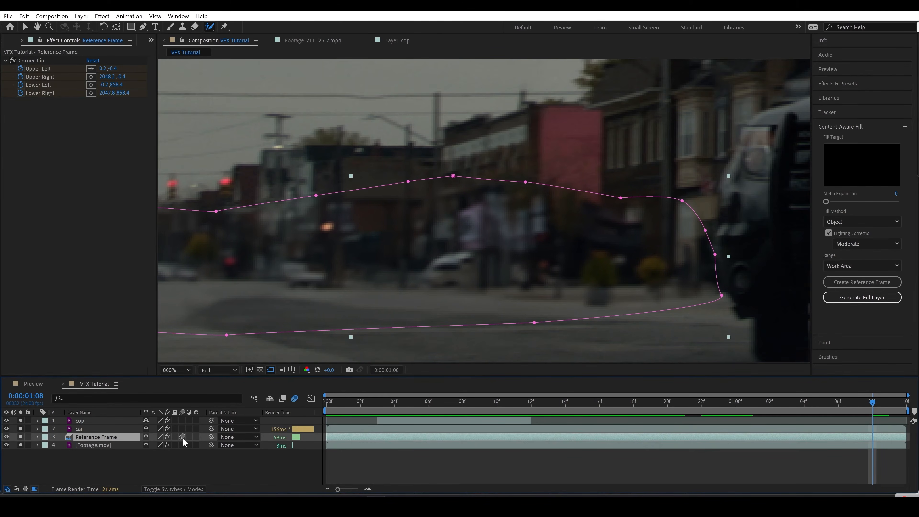
# Set the VFX Tutorial composition's motion blur shutter angle to 90 degrees.
pyautogui.click(65, 16)
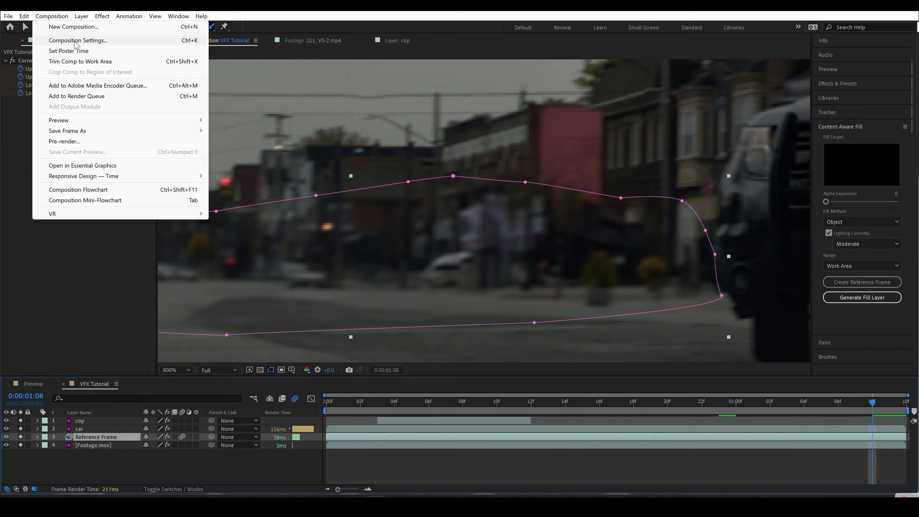
pyautogui.click(78, 41)
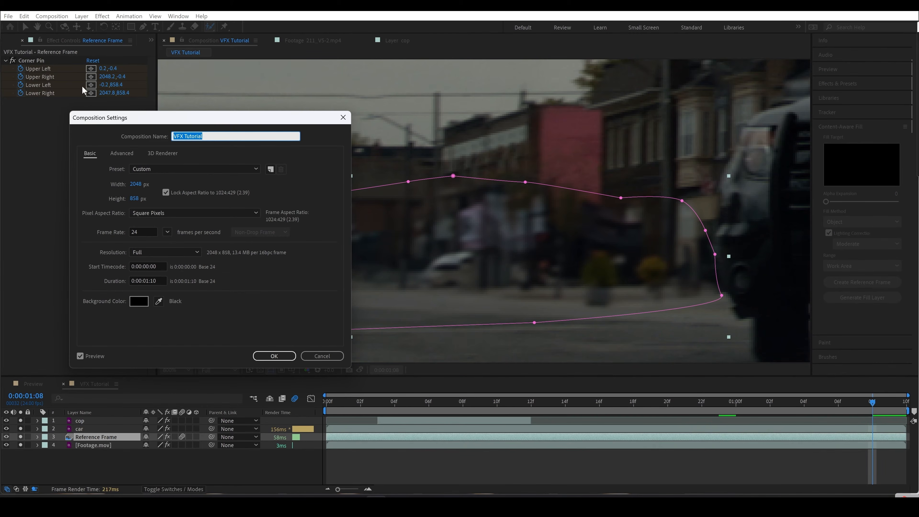
pyautogui.click(122, 154)
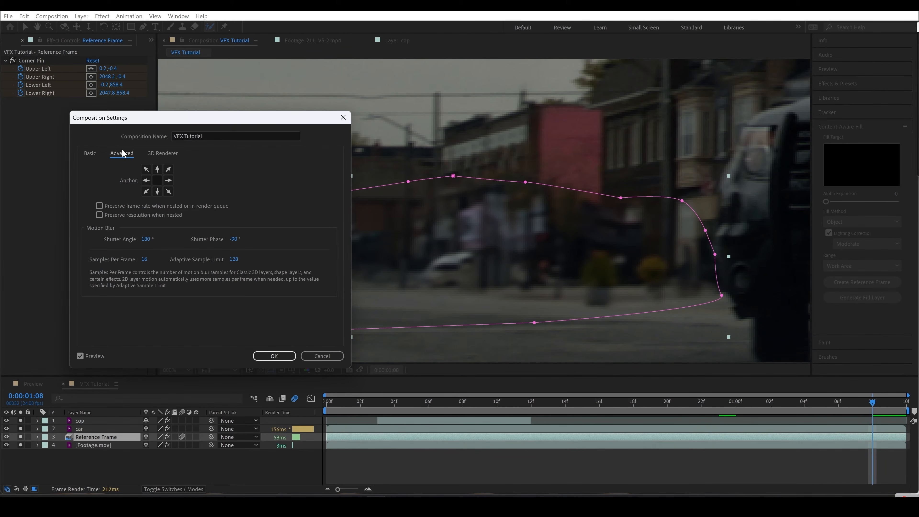
pyautogui.click(146, 238)
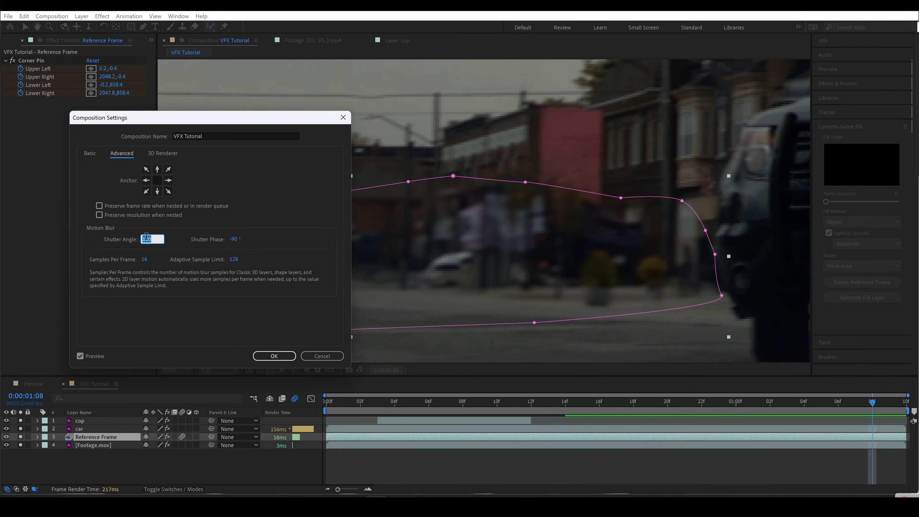
pyautogui.write('90')
pyautogui.press('Return')
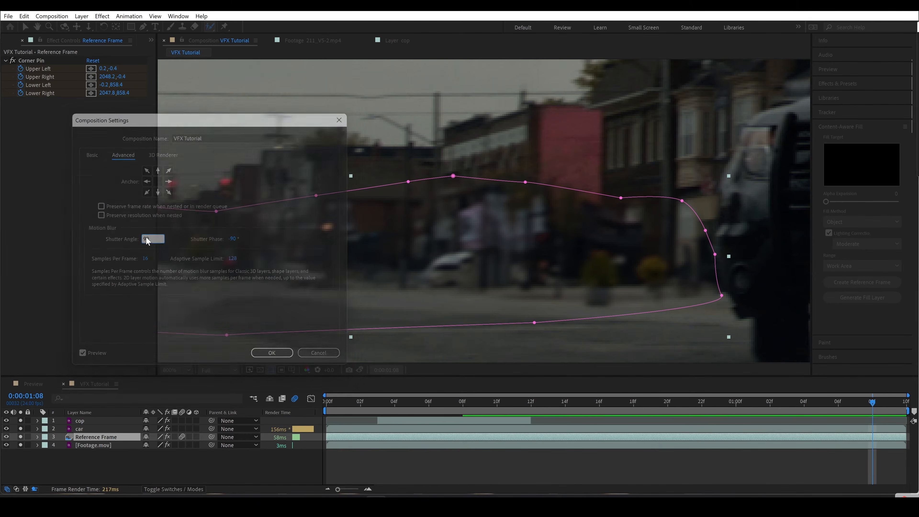
pyautogui.click(567, 471)
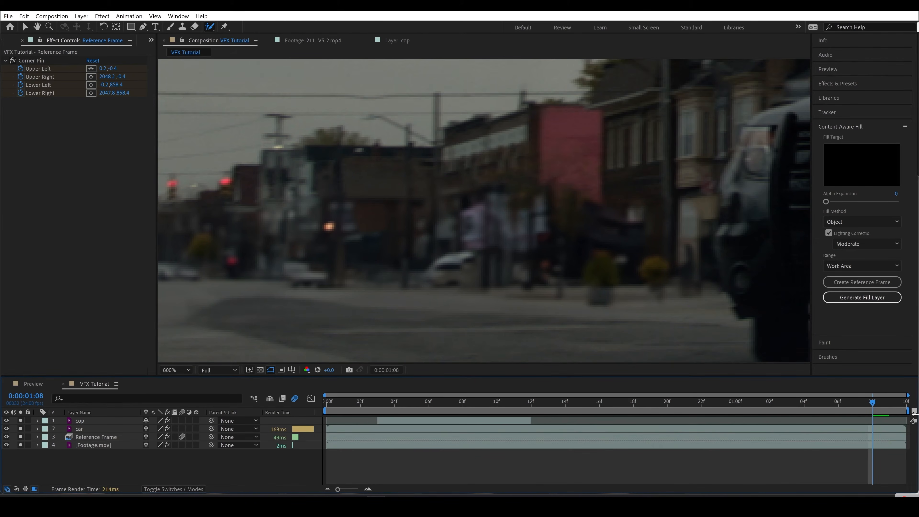
# Review the patch's motion blur frame by frame from 0:00:01:08 back to 0:00:01:00, continuing to 0:00:00:22.
pyautogui.press('pageup')
pyautogui.press('pageup')
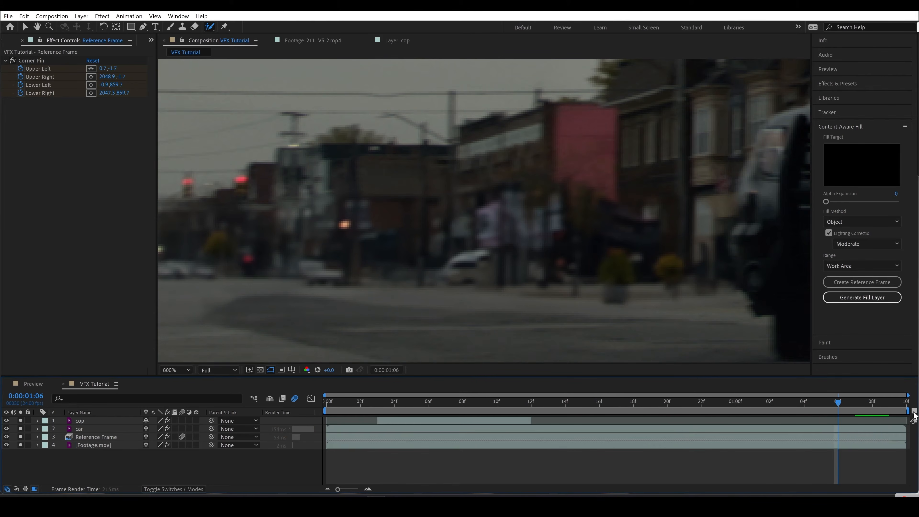
pyautogui.press('pageup')
pyautogui.press('pageup')
pyautogui.press('pageup')
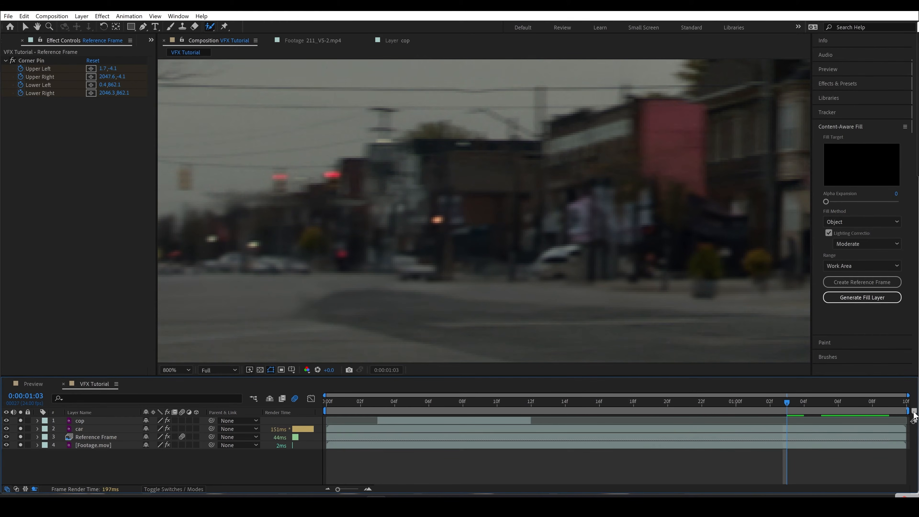
pyautogui.press('pageup')
pyautogui.press('pageup')
pyautogui.press('pageup')
pyautogui.scroll(-1, 311, 256)
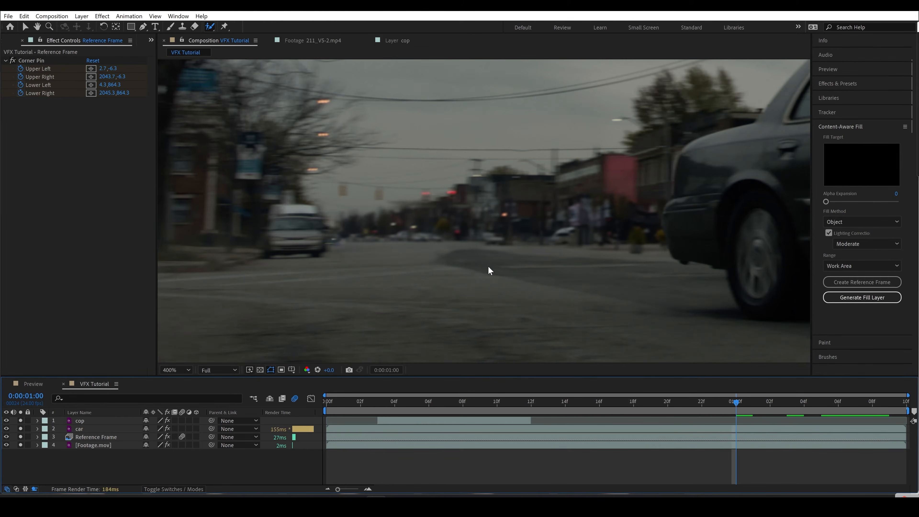
pyautogui.scroll(-1, 487, 269)
pyautogui.moveTo(717, 401); pyautogui.dragTo(700, 403)
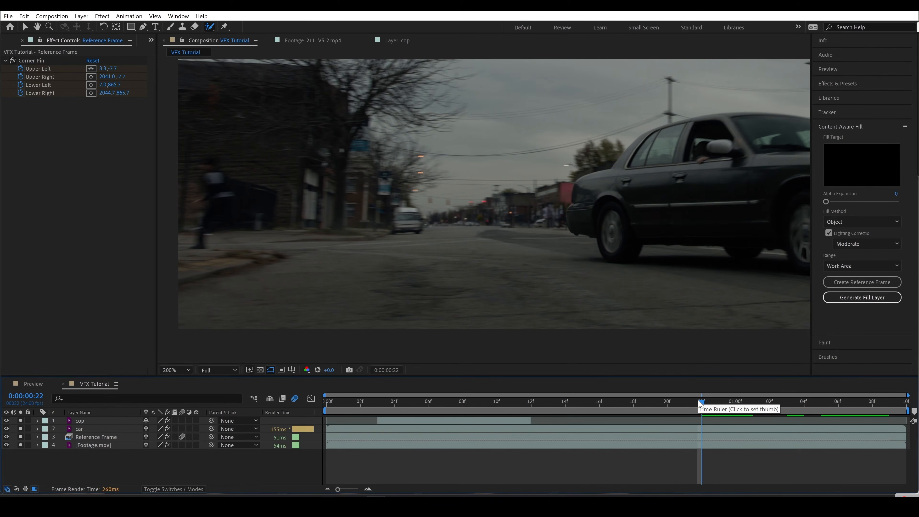
# Turn off solo on all layers and hide the cop and car layers, leaving the patch over Footage.mov.
pyautogui.click(82, 429)
pyautogui.click(20, 429)
pyautogui.click(20, 421)
pyautogui.click(7, 421)
pyautogui.click(7, 429)
pyautogui.click(20, 445)
pyautogui.click(115, 464)
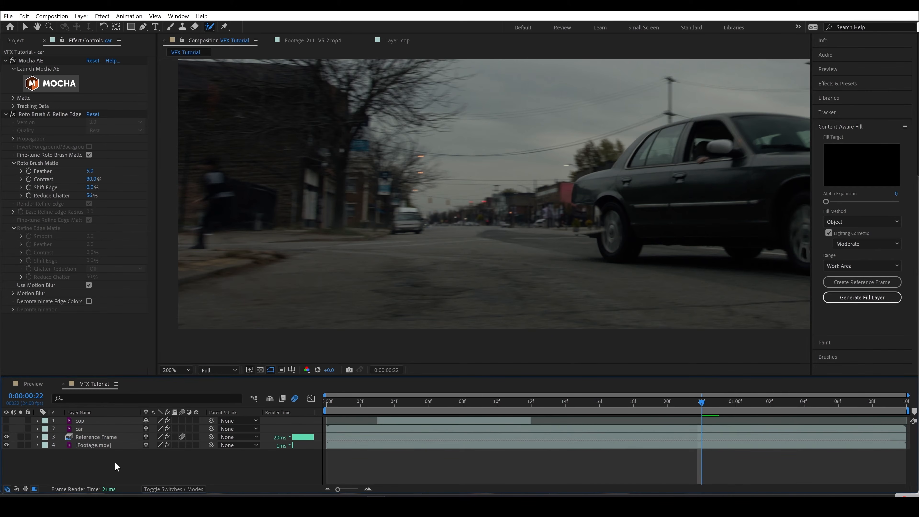
pyautogui.click(92, 446)
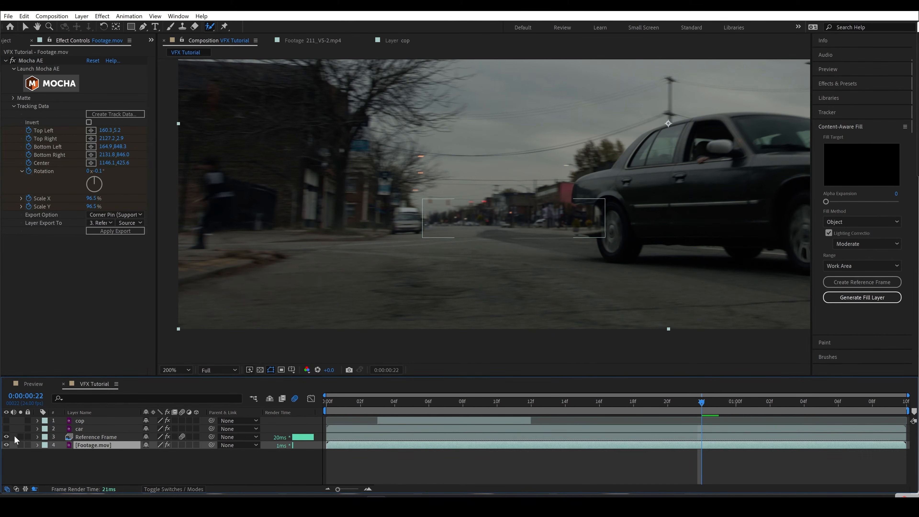
# Scrub the composite between 0:00:00:19 and 0:00:00:23 to see where the patch covers the sedan without its matte.
pyautogui.click(646, 408)
pyautogui.moveTo(646, 407); pyautogui.dragTo(719, 410)
pyautogui.press('space')
pyautogui.moveTo(638, 251); pyautogui.dragTo(563, 300)
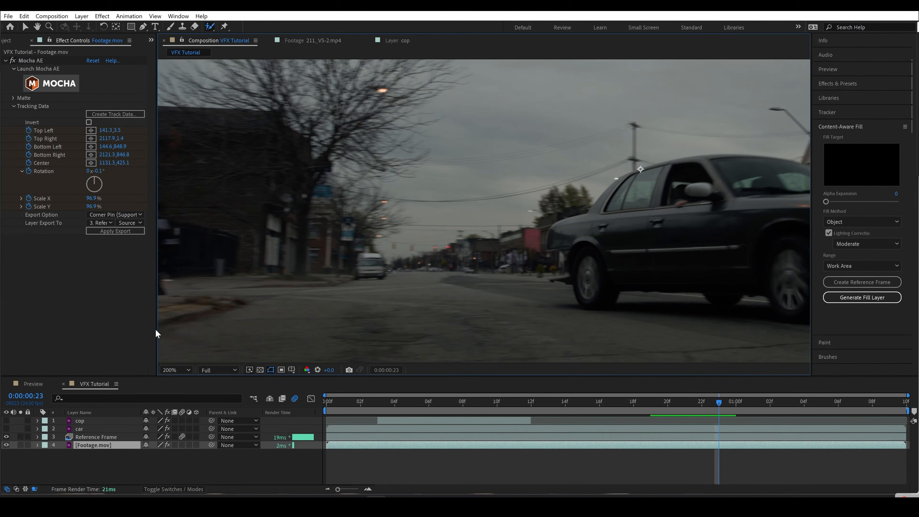
# Duplicate the Footage.mov layer, place the copy at the top of the layer stack and remove its Mocha AE effect.
pyautogui.moveTo(155, 328); pyautogui.dragTo(133, 328)
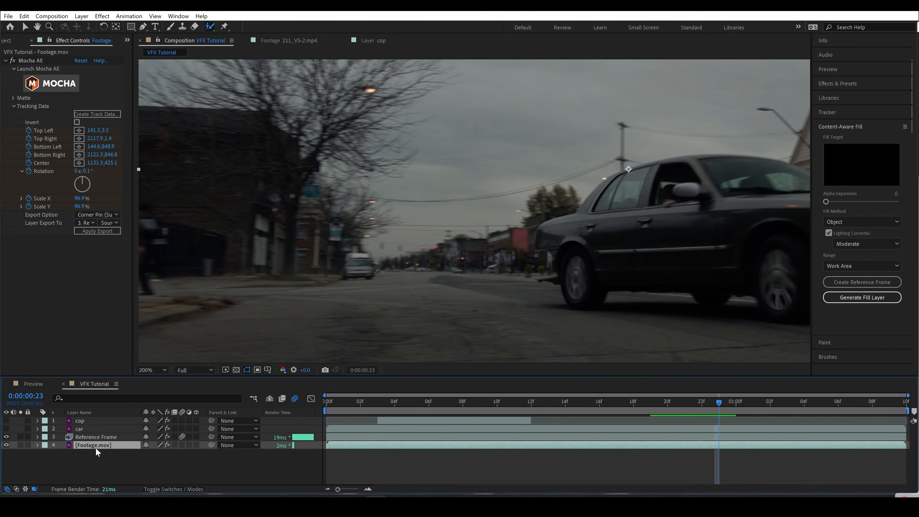
pyautogui.hotkey('ctrl', 'd')
pyautogui.moveTo(92, 444); pyautogui.dragTo(89, 434)
pyautogui.moveTo(84, 420); pyautogui.dragTo(86, 422)
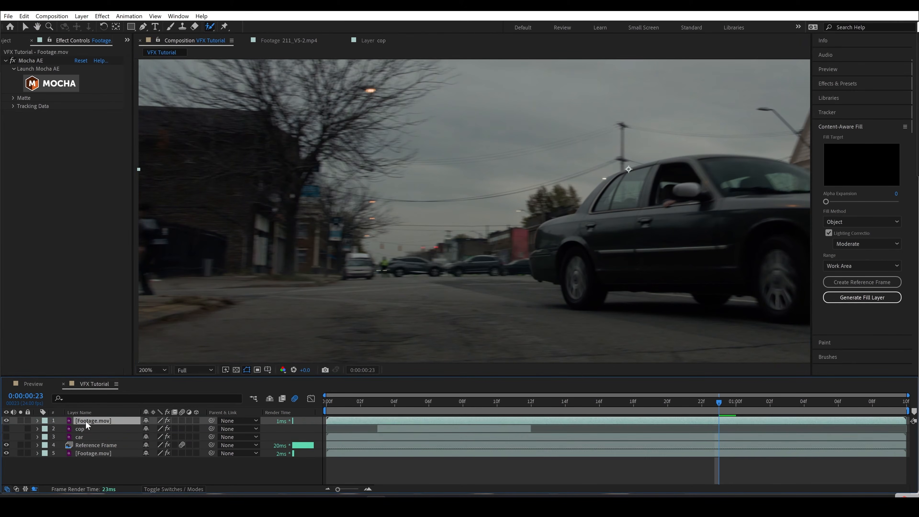
pyautogui.click(39, 62)
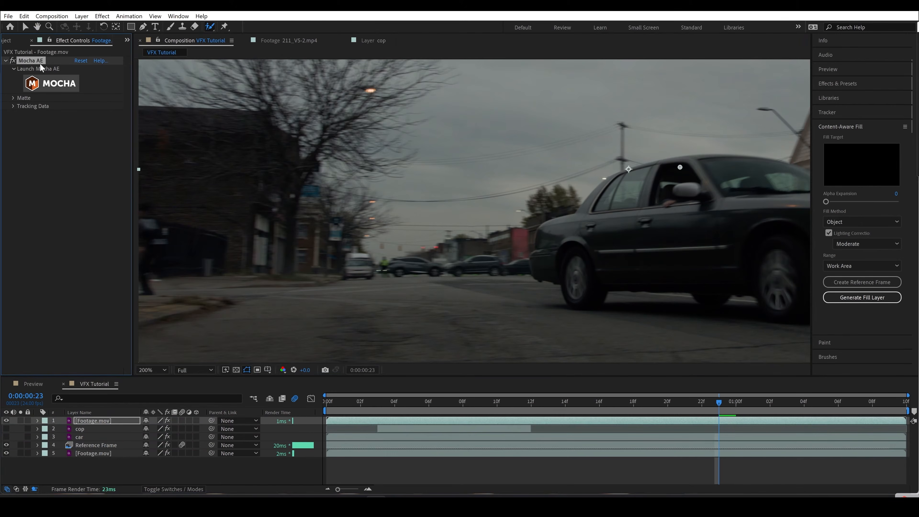
pyautogui.press('Delete')
# Apply the Mask Prompter effect to the top Footage.mov copy.
pyautogui.hotkey('ctrl', 'space')
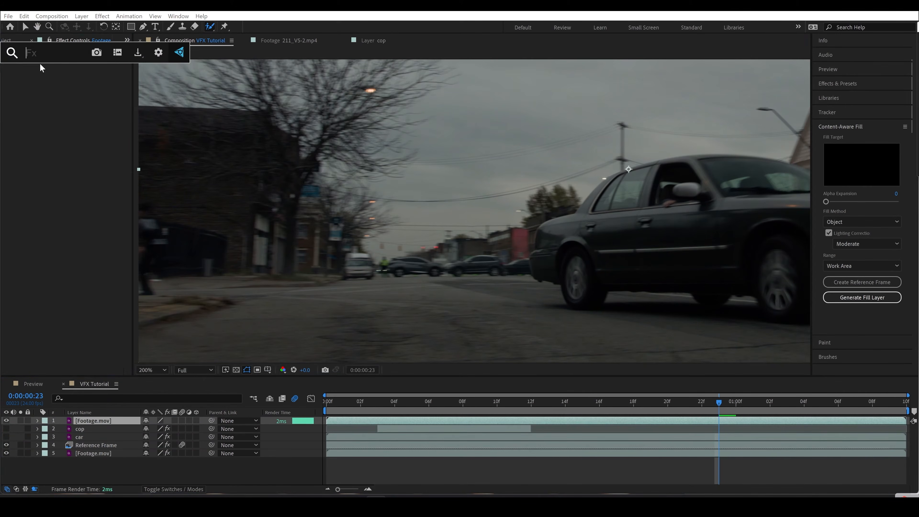
pyautogui.write('mask p')
pyautogui.press('Return')
# Draw a rectangular mask around the whole sedan and assign Mask 1 as Mask Prompter's first box path.
pyautogui.press('v')
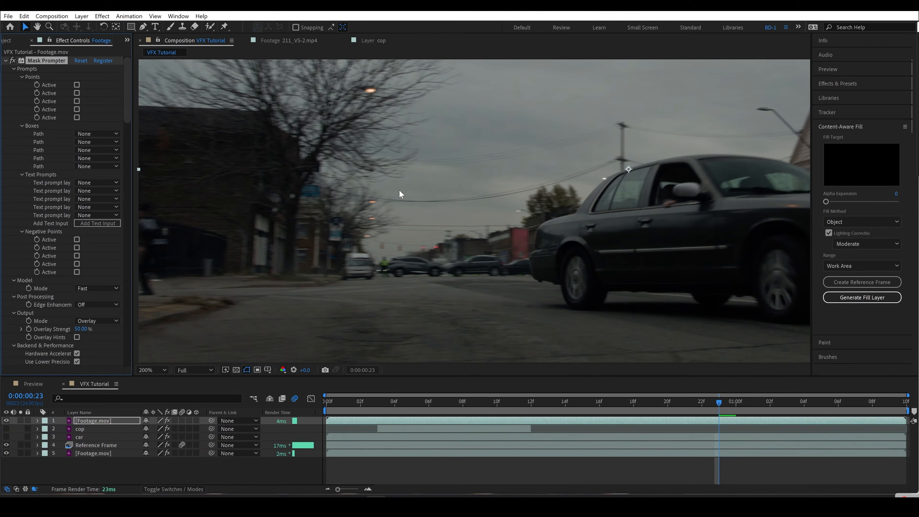
pyautogui.moveTo(711, 267); pyautogui.dragTo(393, 263)
pyautogui.scroll(-1, 405, 255)
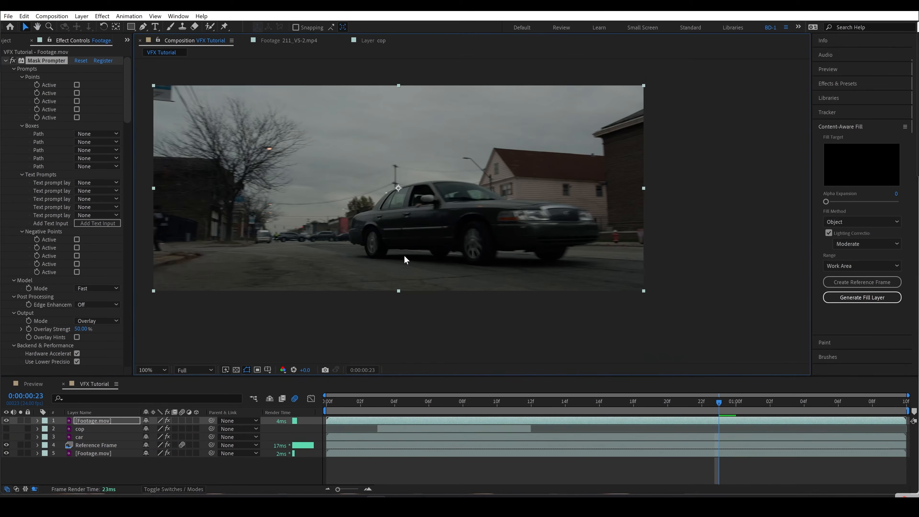
pyautogui.click(131, 26)
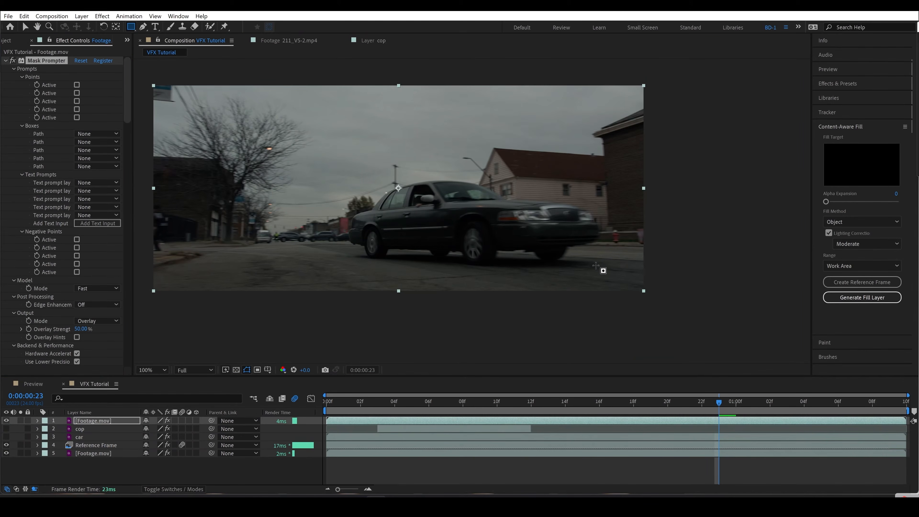
pyautogui.moveTo(607, 276); pyautogui.dragTo(339, 170)
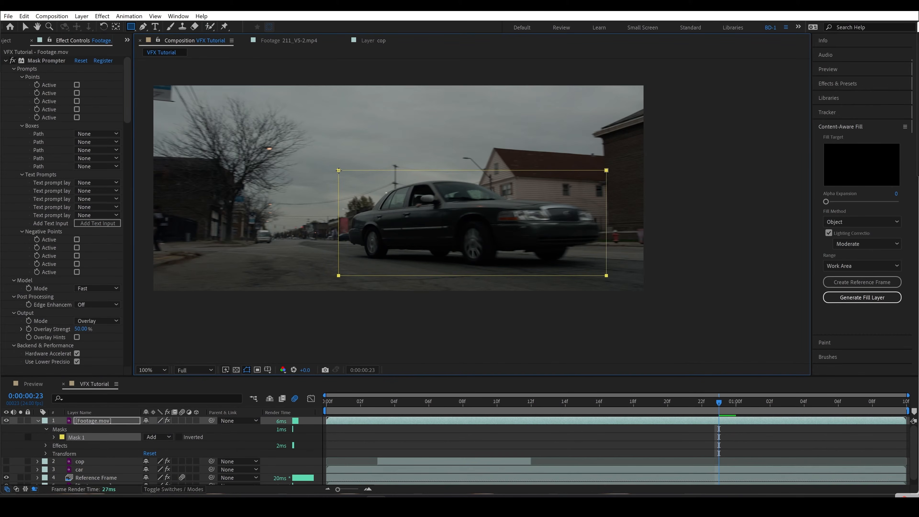
pyautogui.click(87, 135)
pyautogui.click(31, 126)
pyautogui.click(84, 135)
pyautogui.click(89, 157)
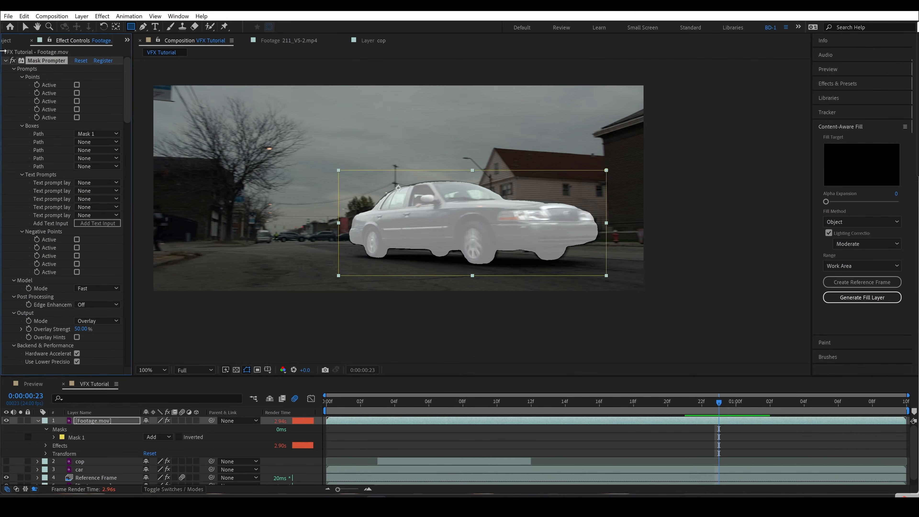
# Enable keyframing for Mask 1's path on the top Footage.mov copy at 0:00:00:23.
pyautogui.click(24, 28)
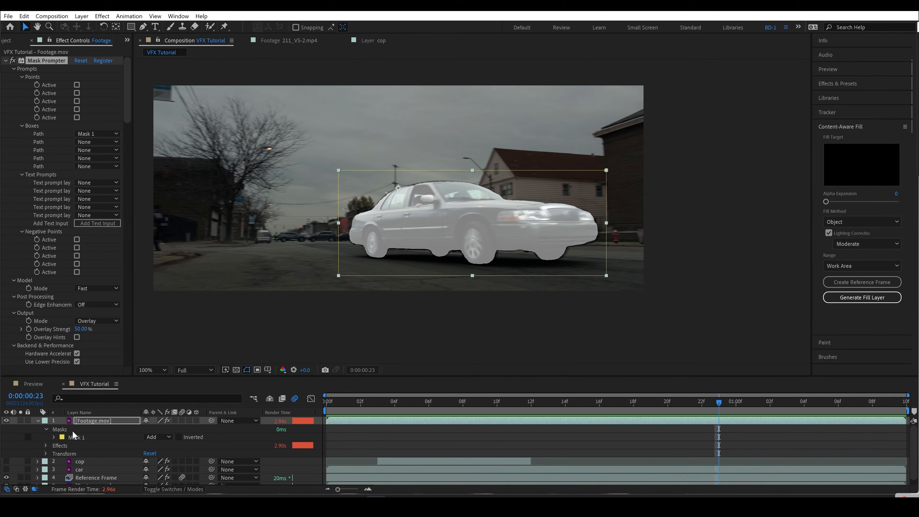
pyautogui.click(84, 424)
pyautogui.press('m')
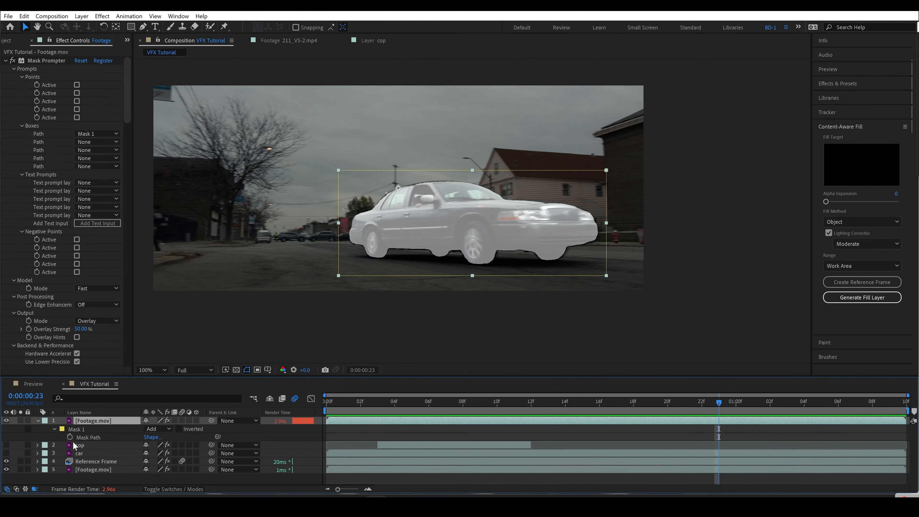
pyautogui.click(70, 438)
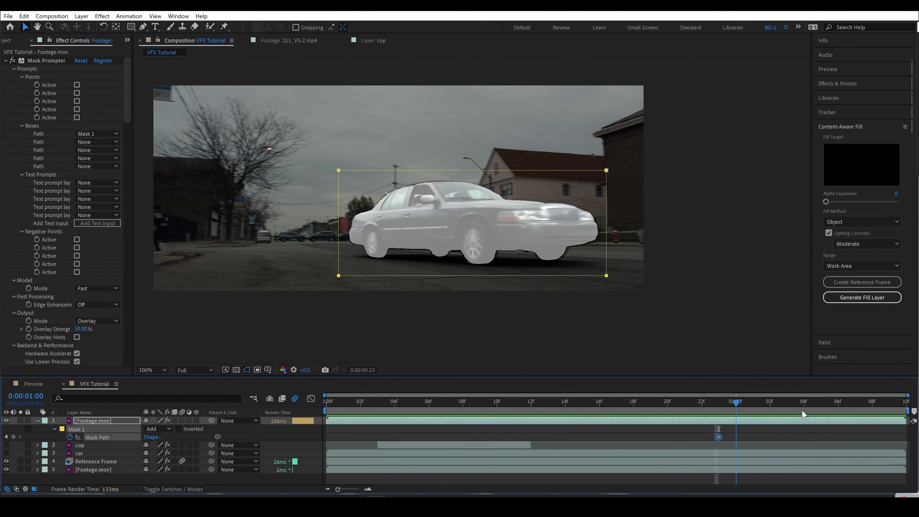
# At 0:00:01:09, move and enlarge Mask 1 so it encloses the sedan as it leaves the frame.
pyautogui.moveTo(778, 410); pyautogui.dragTo(905, 421)
pyautogui.doubleClick(590, 170)
pyautogui.moveTo(513, 228); pyautogui.dragTo(651, 193)
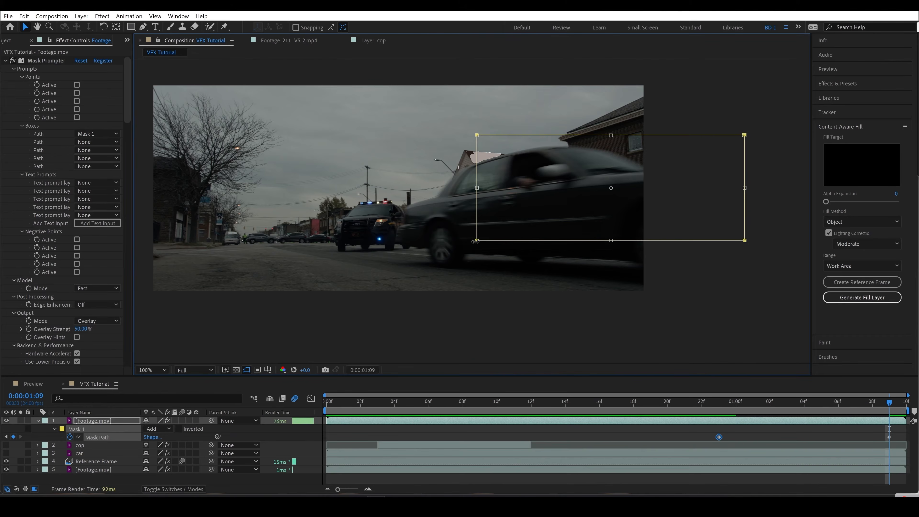
pyautogui.moveTo(476, 241); pyautogui.dragTo(399, 281)
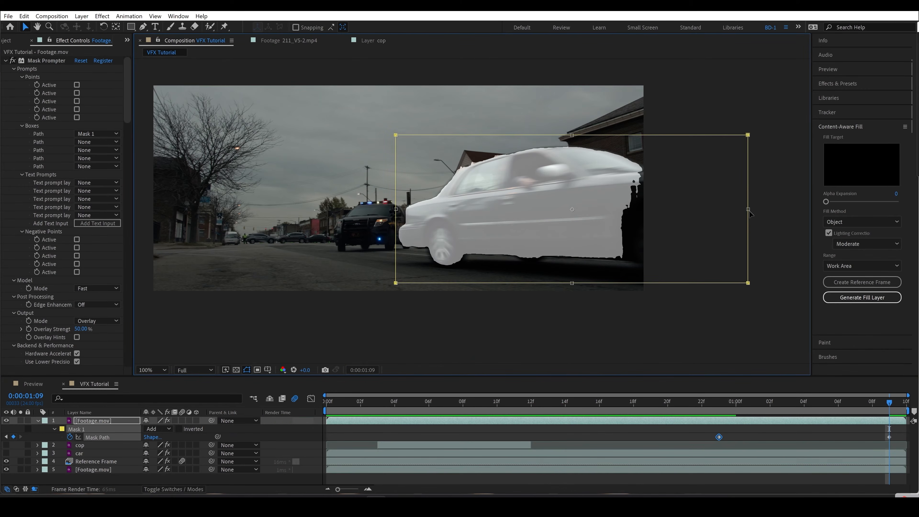
# At 0:00:00:13, shrink Mask 1 from its outer corners to fit closely around the smaller sedan.
pyautogui.moveTo(696, 403); pyautogui.dragTo(547, 406)
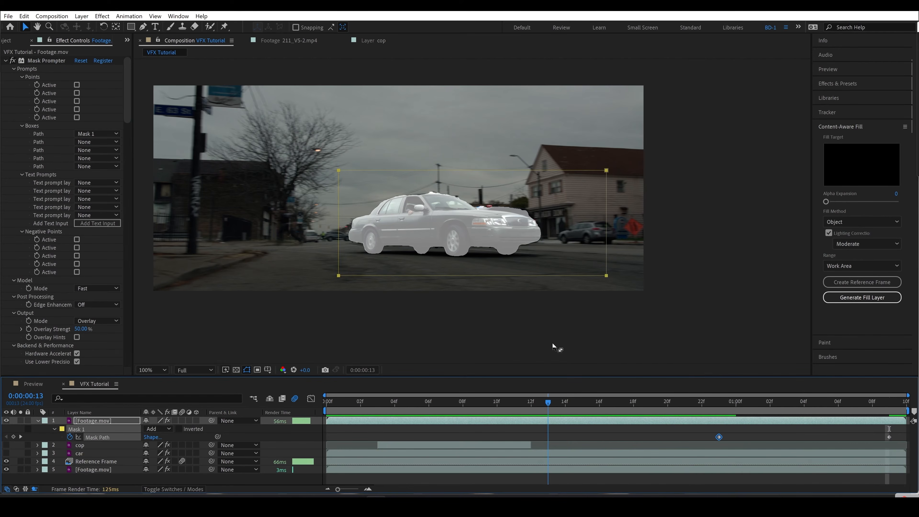
pyautogui.click(606, 170)
pyautogui.moveTo(589, 179); pyautogui.dragTo(550, 187)
pyautogui.moveTo(340, 276); pyautogui.dragTo(342, 265)
# At 0:00:00:04, shrink Mask 1 from its upper-right and lower-left corners to fit closely around the sedan.
pyautogui.click(394, 403)
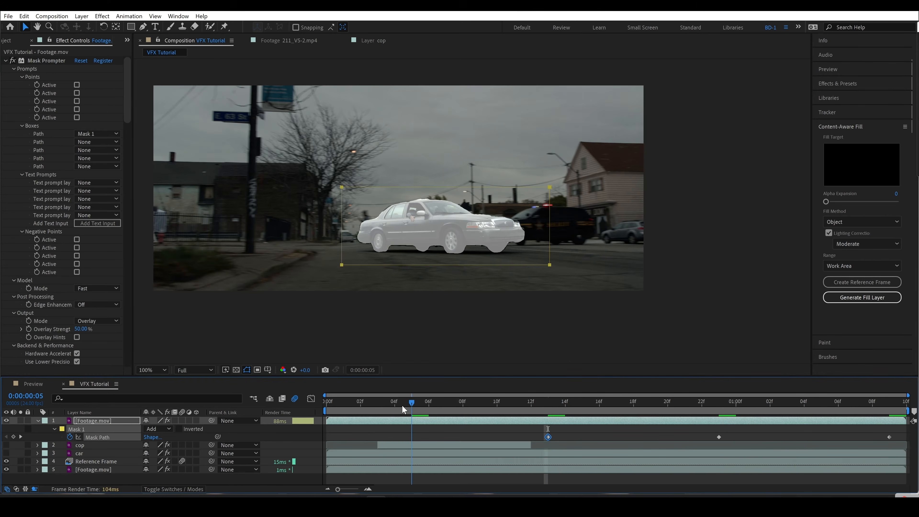
pyautogui.doubleClick(550, 187)
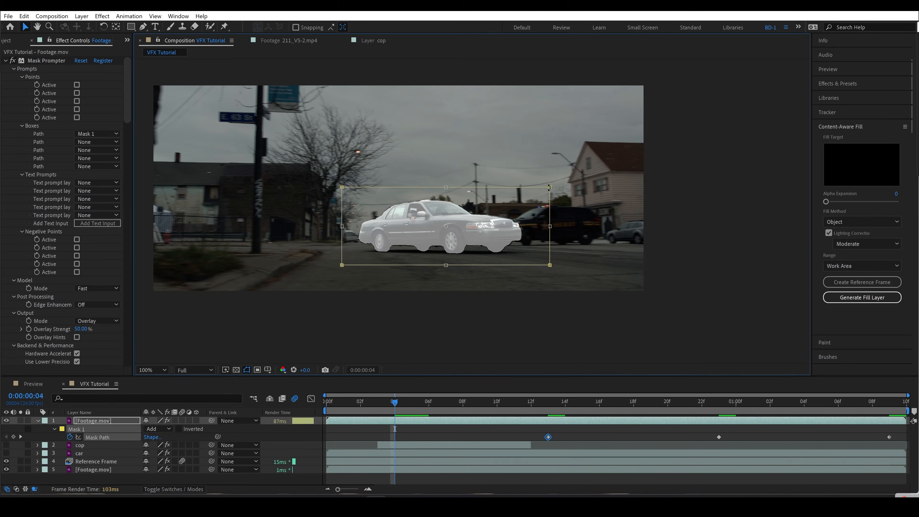
pyautogui.moveTo(549, 187); pyautogui.dragTo(534, 192)
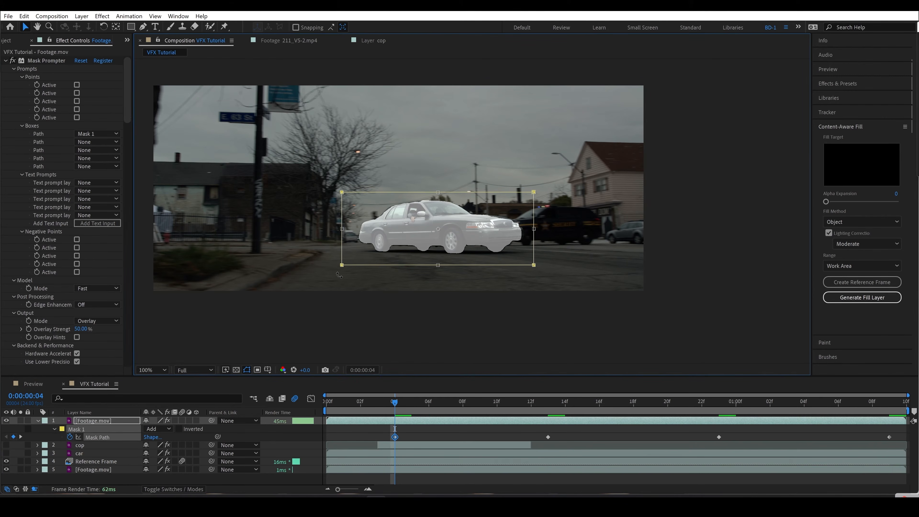
pyautogui.moveTo(340, 265); pyautogui.dragTo(353, 267)
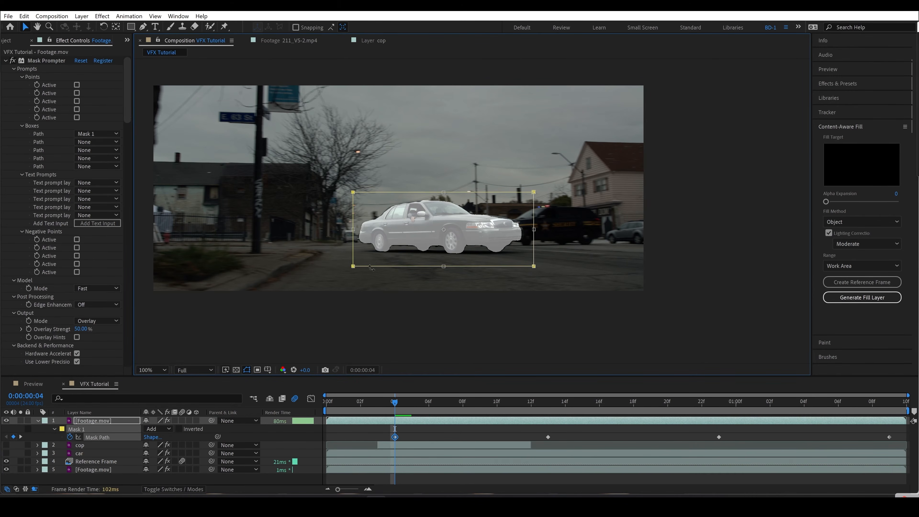
# Preview the sedan matte from the first frame and scrub to 0:00:00:12.
pyautogui.moveTo(367, 409); pyautogui.dragTo(315, 412)
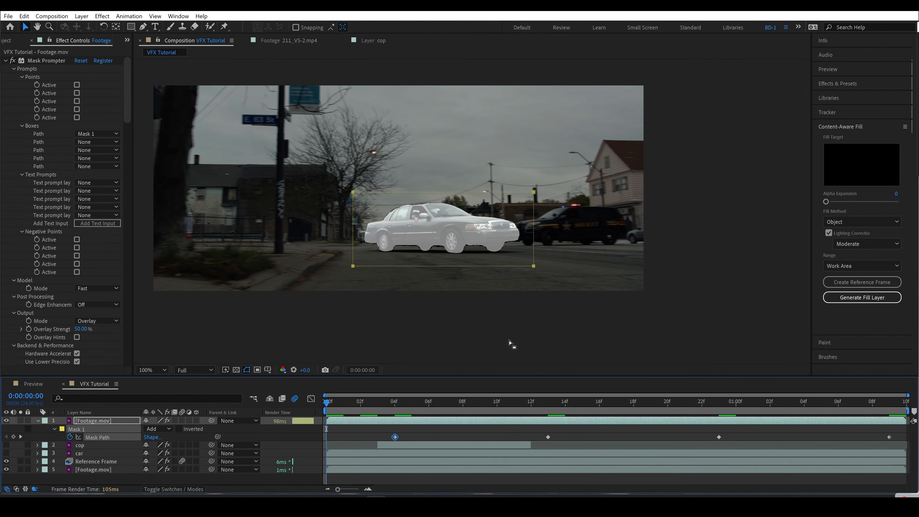
pyautogui.press('space')
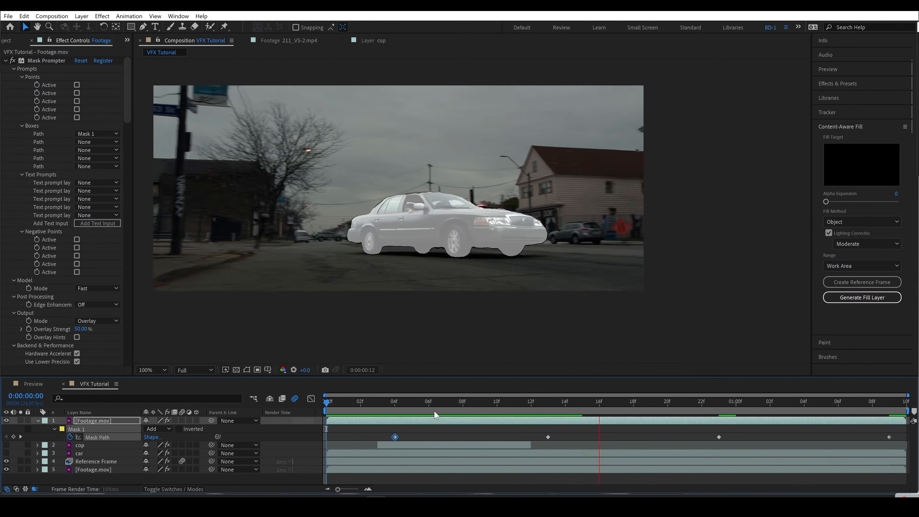
pyautogui.moveTo(401, 406); pyautogui.dragTo(531, 405)
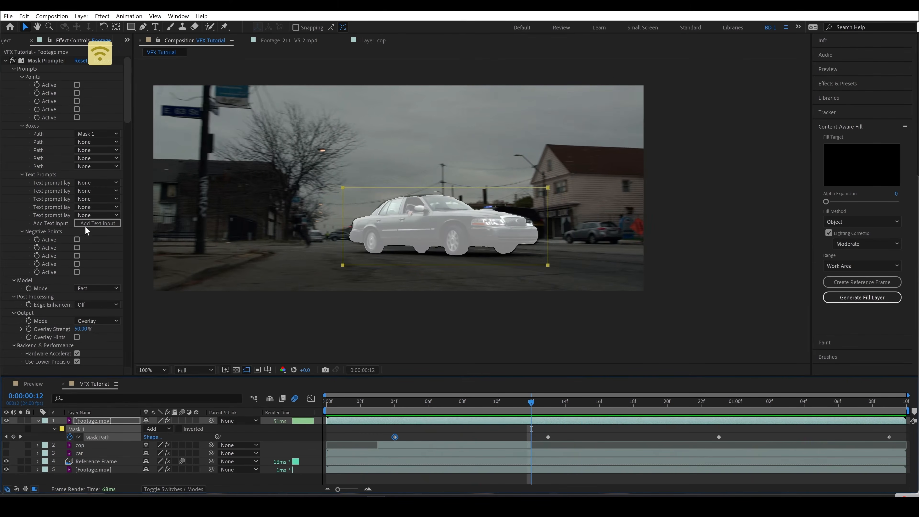
# Set the Mask Prompter model mode to High-Quality and enlarge the sedan to examine its matte edges.
pyautogui.click(96, 290)
pyautogui.click(101, 310)
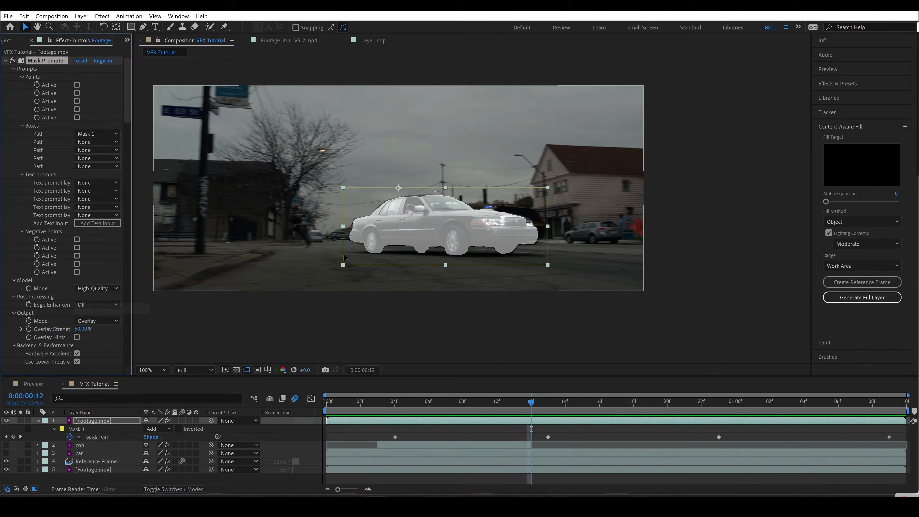
pyautogui.press('.')
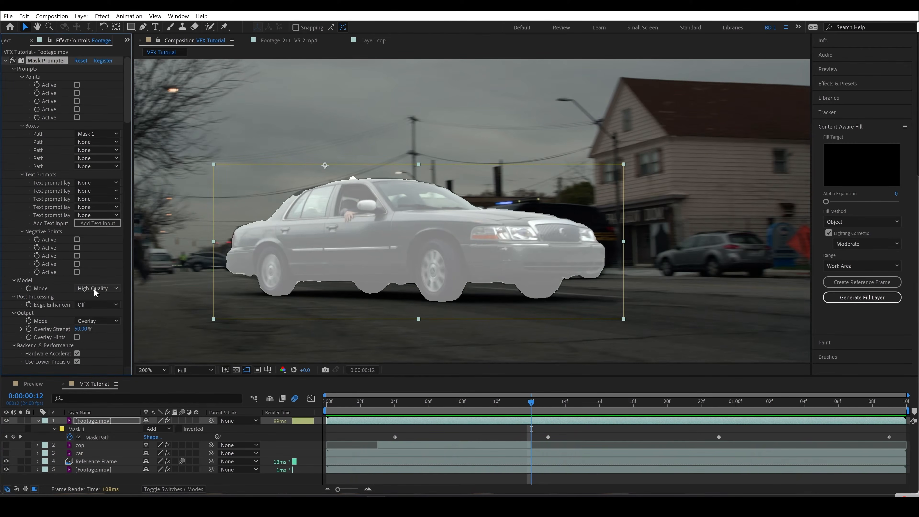
# Try the Detailed Matte model mode on the sedan, return the mode to High-Quality and play back the matte.
pyautogui.click(95, 292)
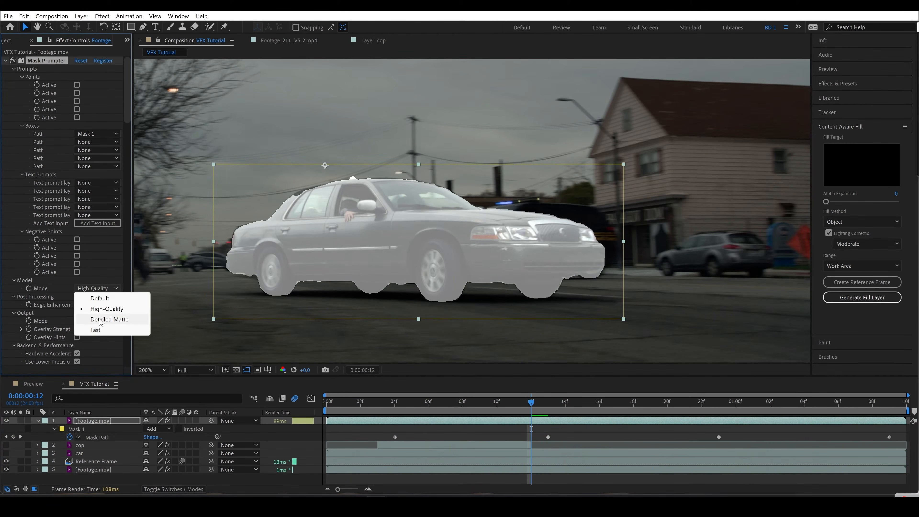
pyautogui.click(101, 318)
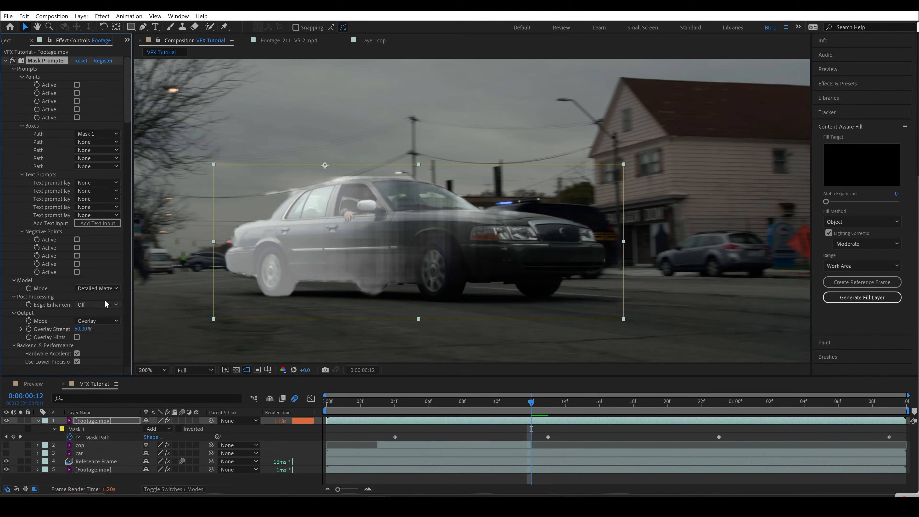
pyautogui.click(92, 290)
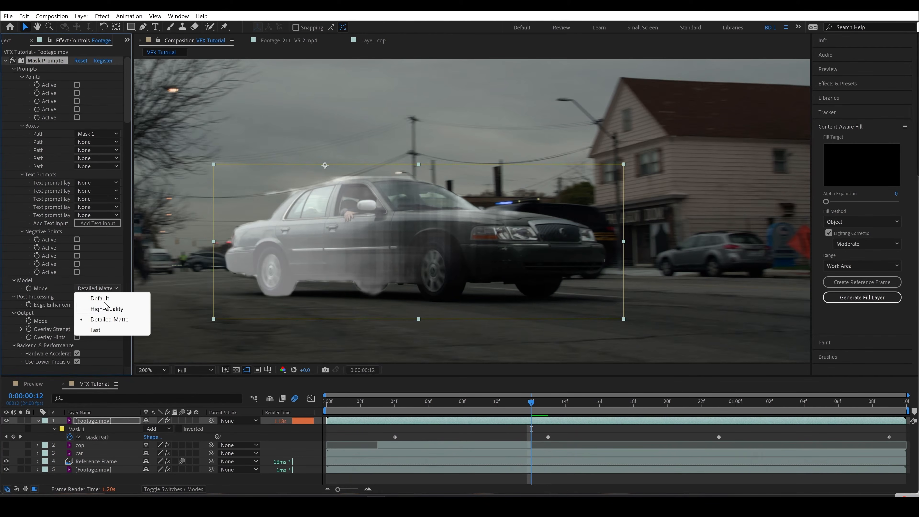
pyautogui.click(104, 307)
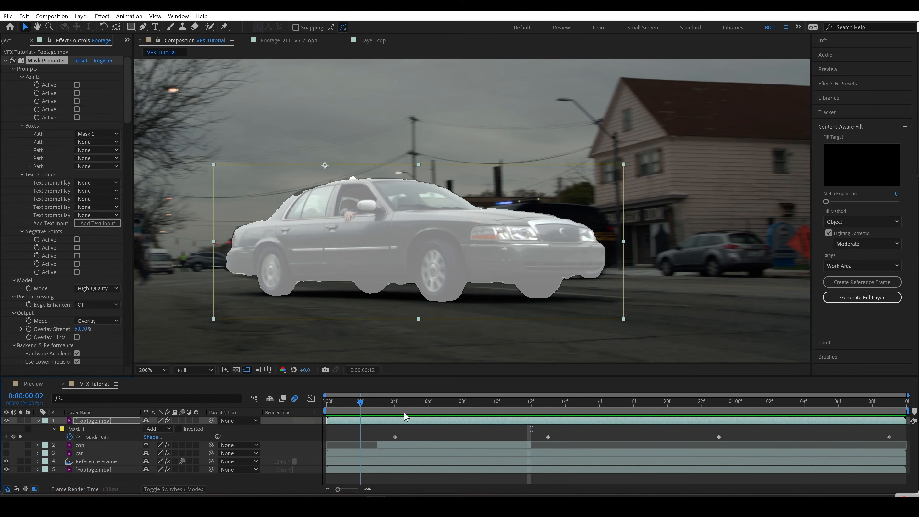
pyautogui.press('space')
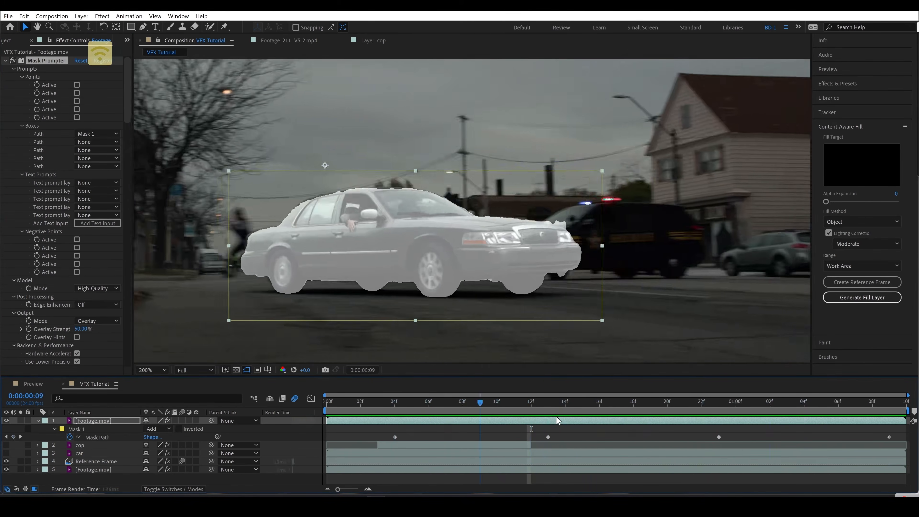
pyautogui.press('space')
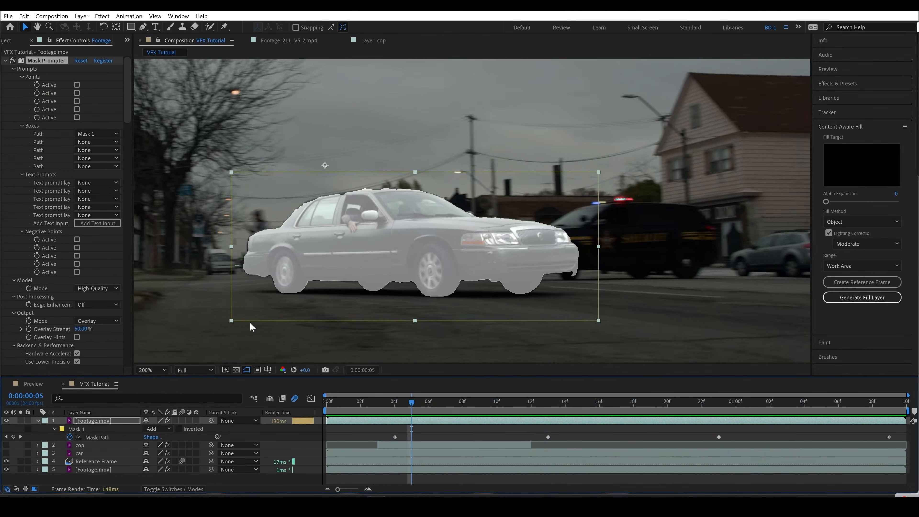
pyautogui.click(231, 320)
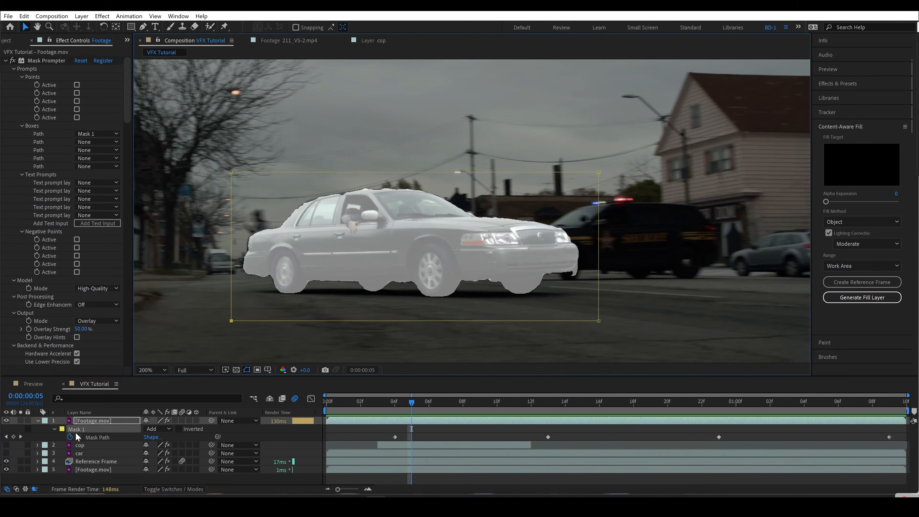
pyautogui.press('Delete')
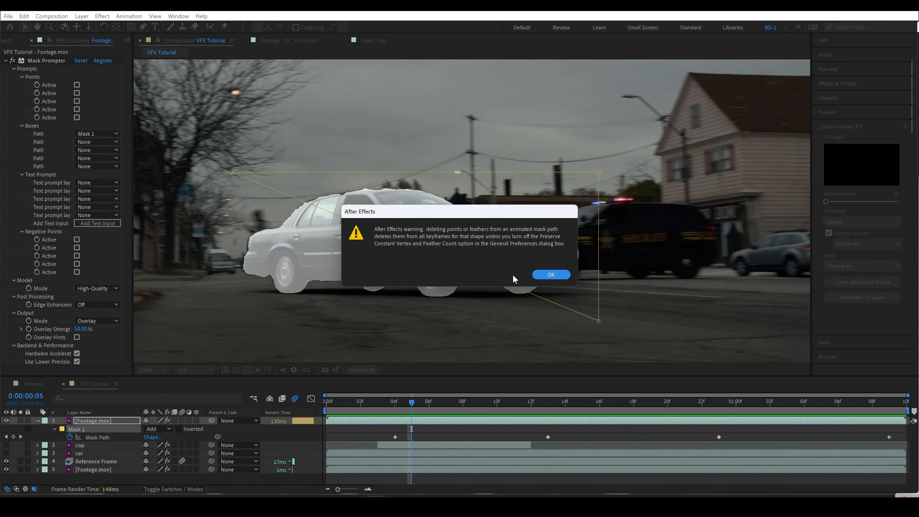
pyautogui.click(548, 276)
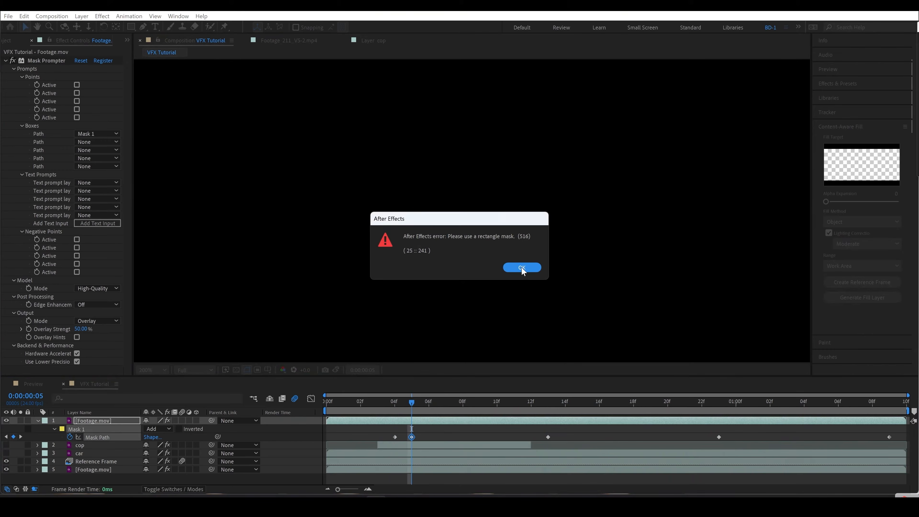
pyautogui.press('Return')
# Set Mask Prompter's first box path to None and delete Mask 1 from the top Footage.mov layer.
pyautogui.click(93, 134)
pyautogui.click(98, 146)
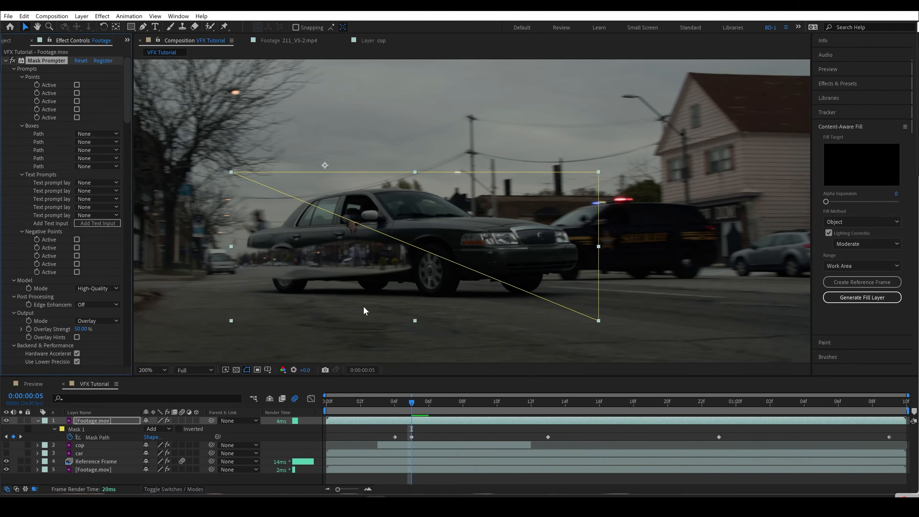
pyautogui.click(75, 430)
pyautogui.press('Delete')
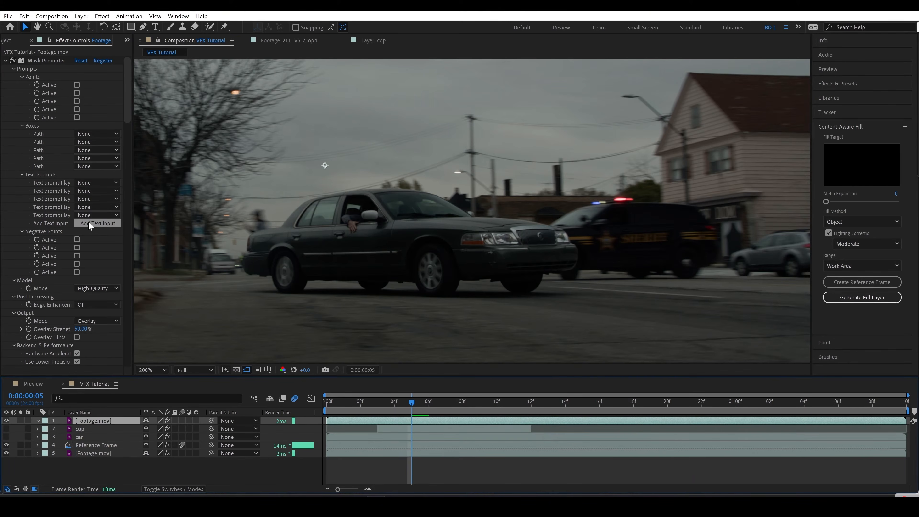
# Add a Mask Prompter text input, name it "car" and assign it as the first text prompt layer.
pyautogui.click(102, 222)
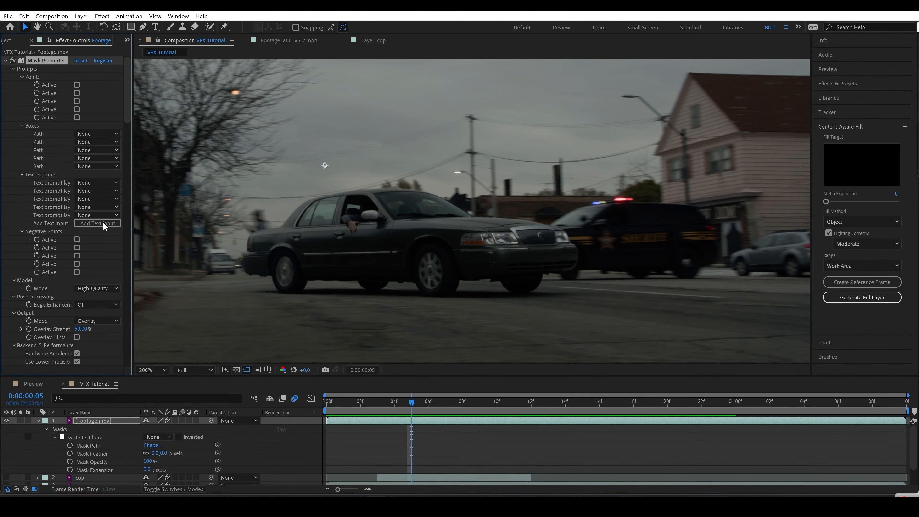
pyautogui.click(97, 437)
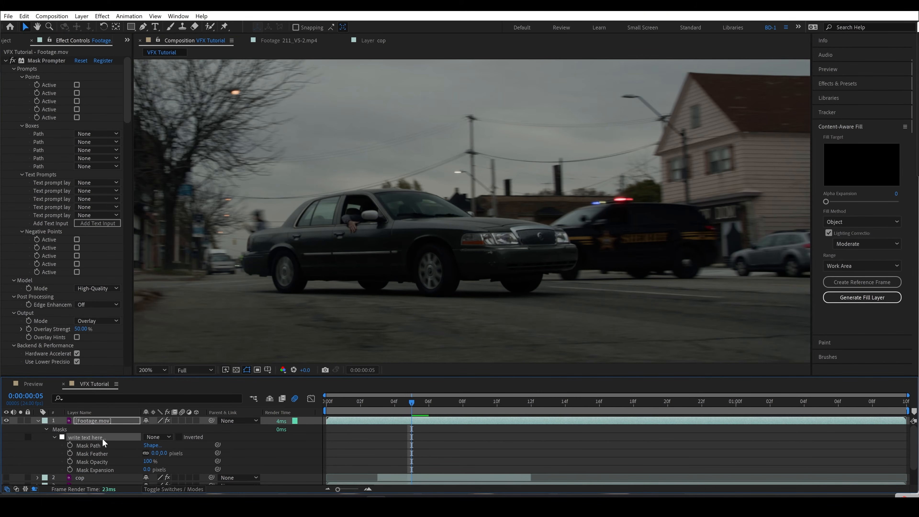
pyautogui.press('Return')
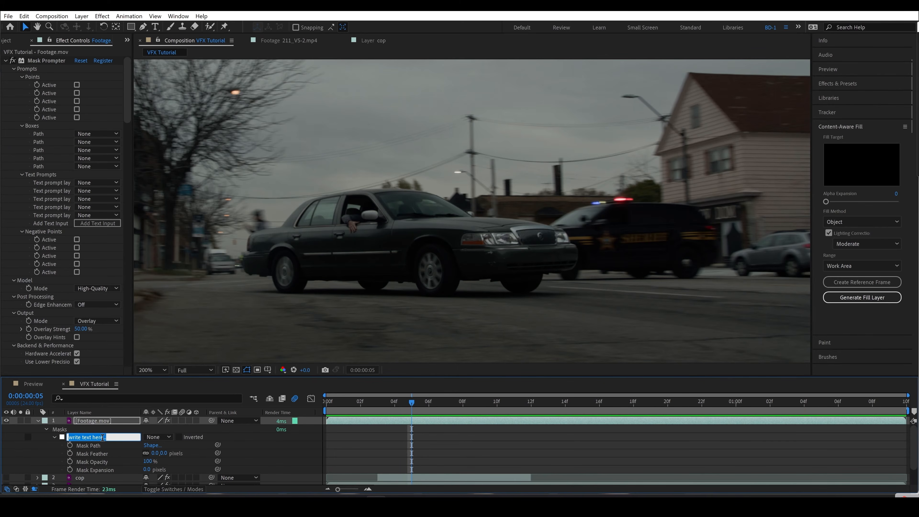
pyautogui.write('car')
pyautogui.press('Return')
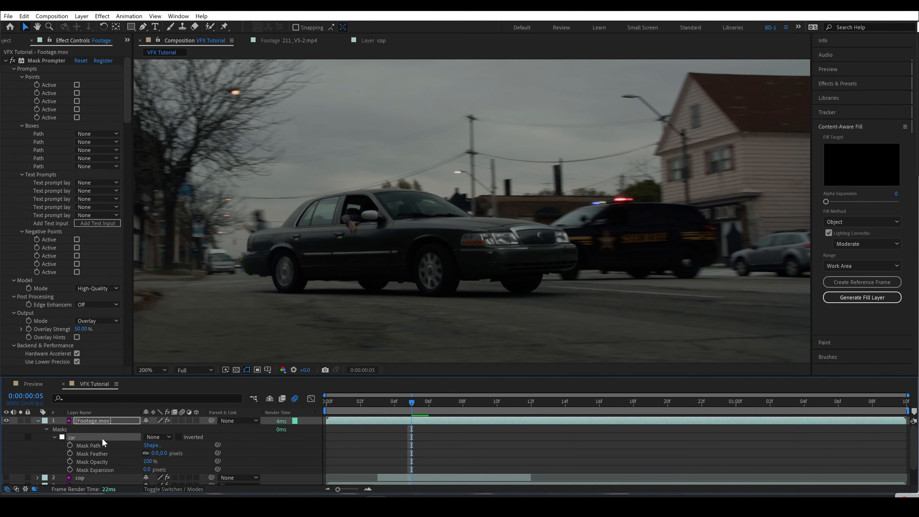
pyautogui.click(83, 185)
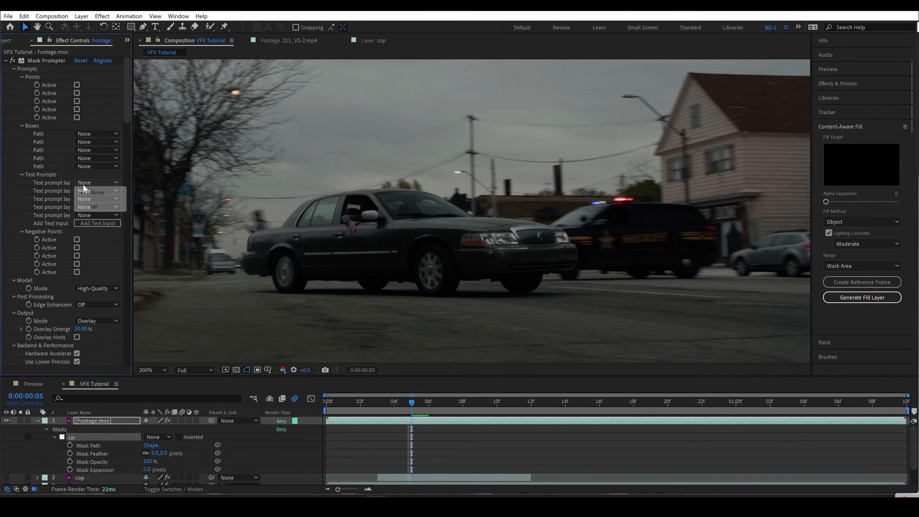
pyautogui.click(91, 206)
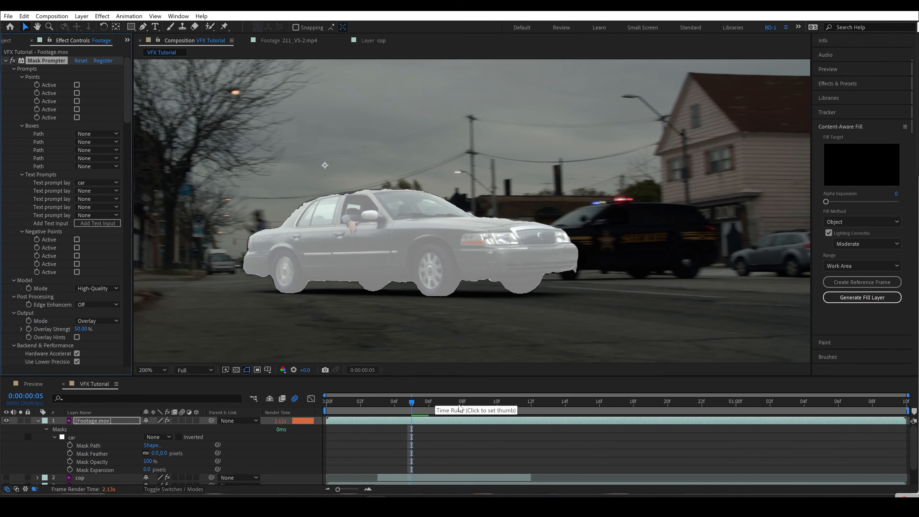
# At 0:00:00:19, rename the text prompt mask to "car in foreground" and check the matte across the shot.
pyautogui.moveTo(452, 402); pyautogui.dragTo(643, 403)
pyautogui.moveTo(249, 306); pyautogui.dragTo(350, 263)
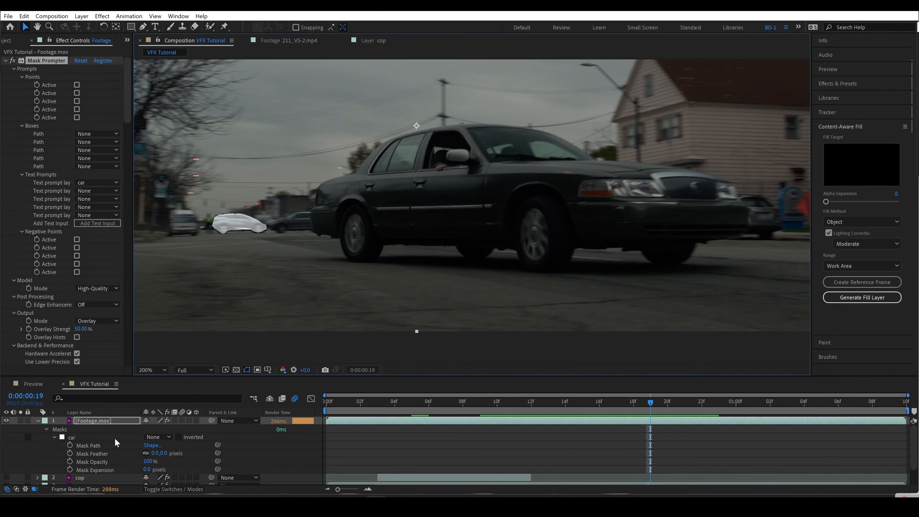
pyautogui.click(85, 437)
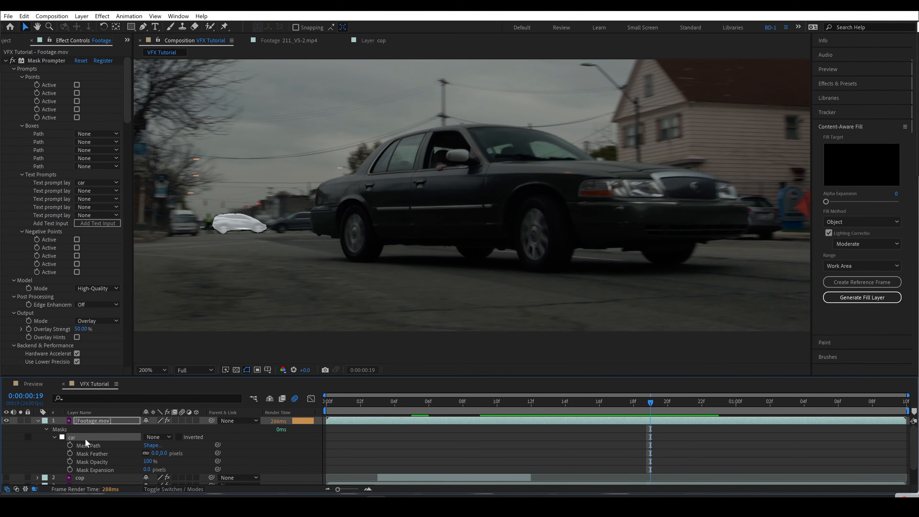
pyautogui.press('Return')
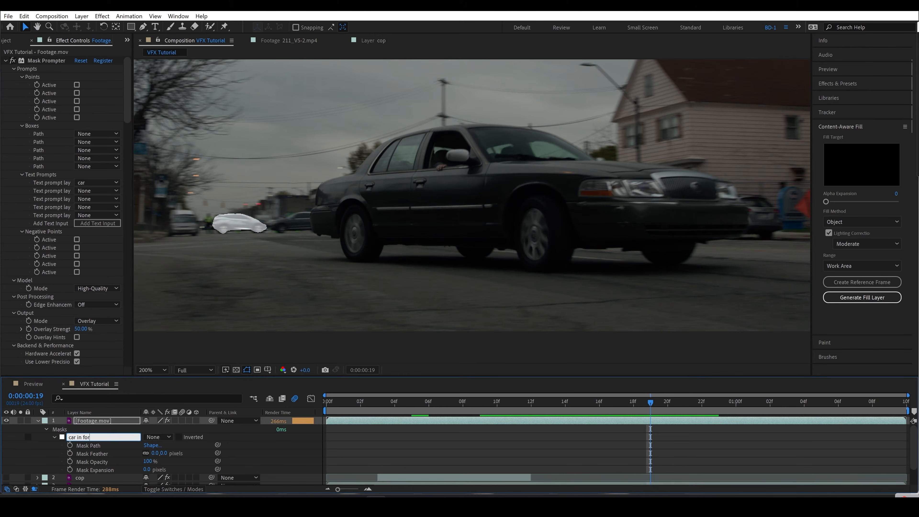
pyautogui.write('car in foreground')
pyautogui.press('Return')
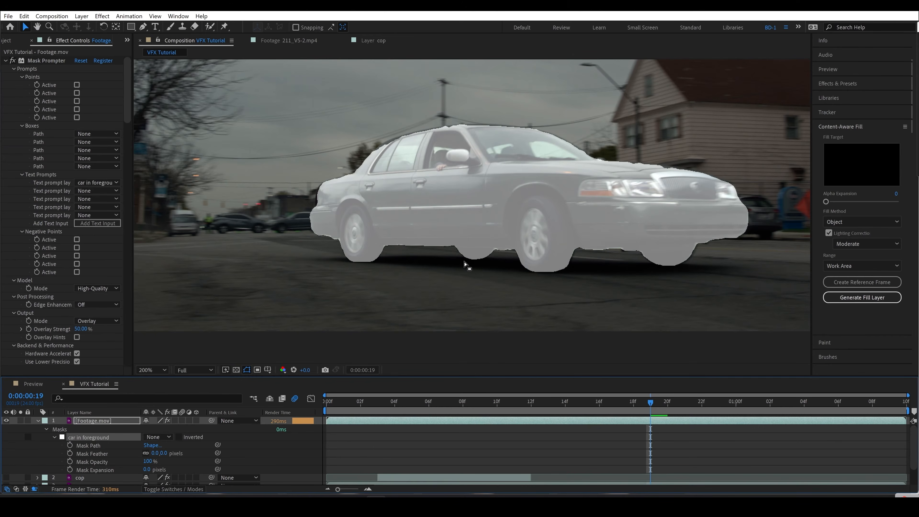
pyautogui.moveTo(565, 403); pyautogui.dragTo(882, 406)
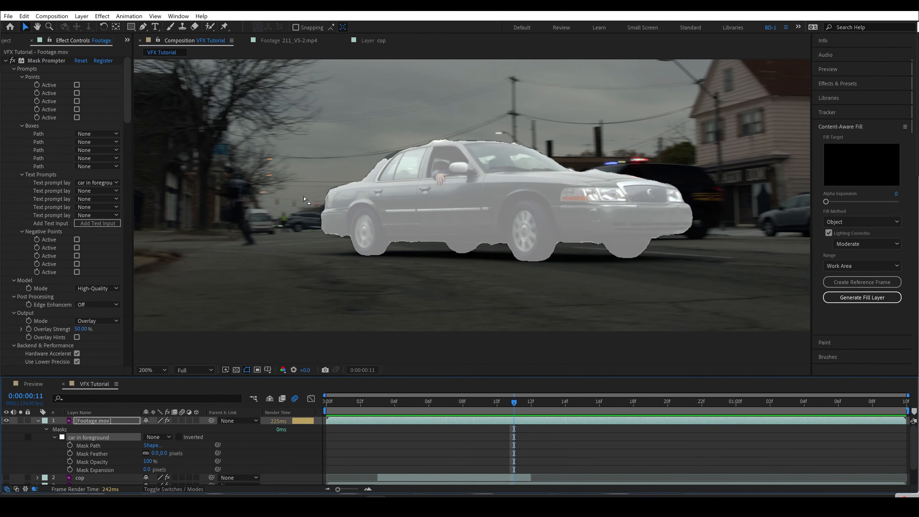
# Set Mask Prompter's Edge Enhancement to Medium and check the sedan matte at several frames.
pyautogui.click(88, 304)
pyautogui.click(93, 332)
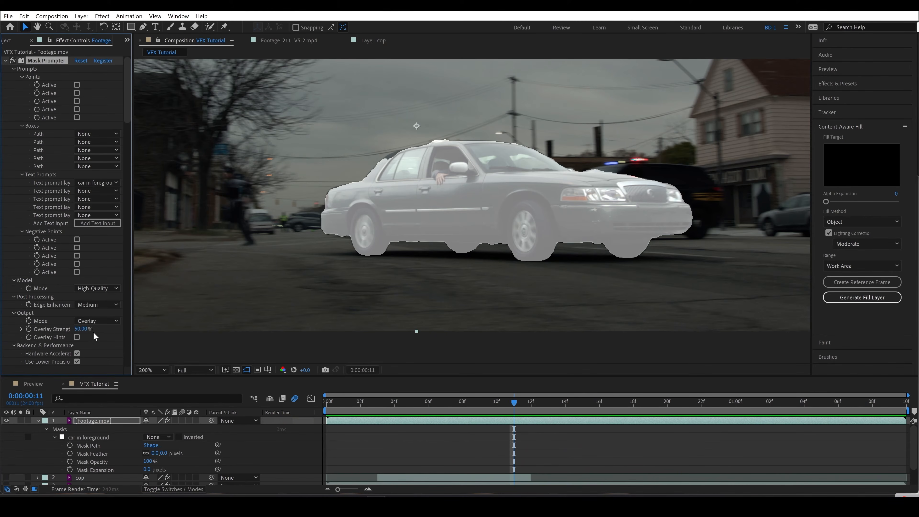
pyautogui.click(675, 406)
pyautogui.click(351, 403)
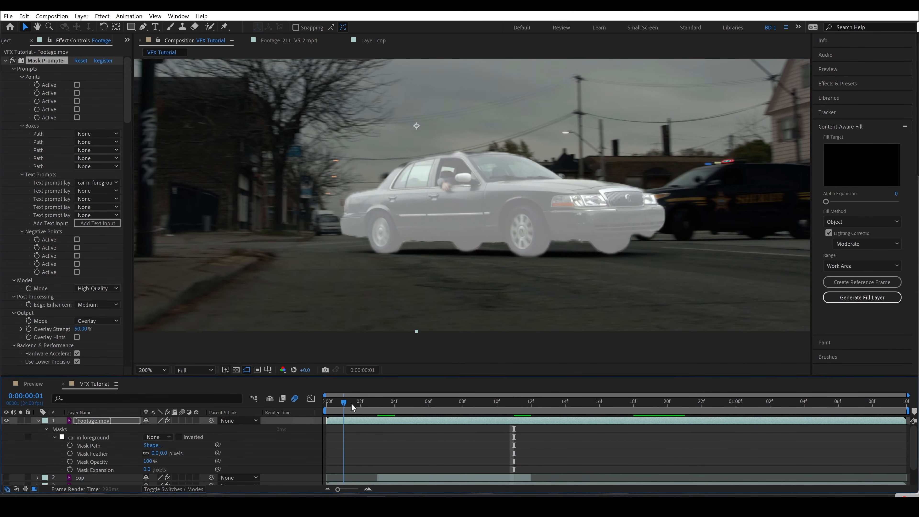
# Collapse the top Footage.mov layer and examine the matte along the sedan's rear at 0:00:00:08.
pyautogui.click(38, 422)
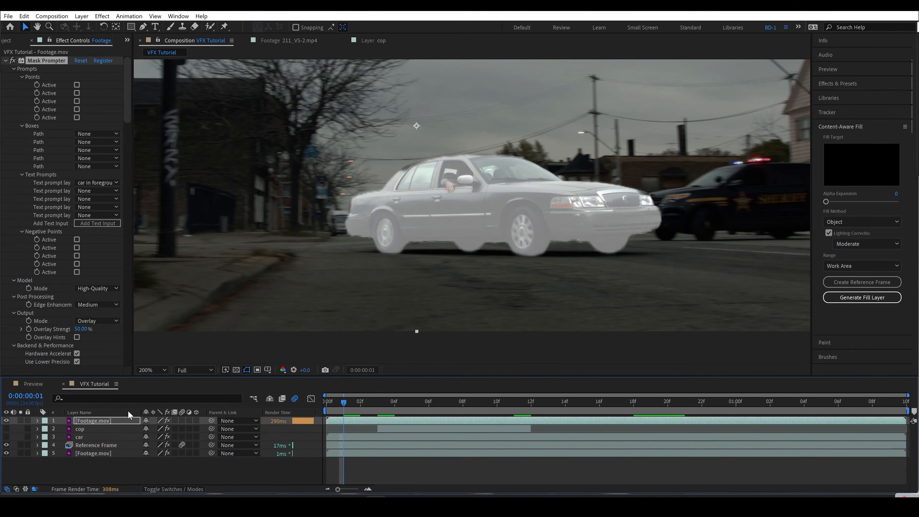
pyautogui.moveTo(383, 411); pyautogui.dragTo(469, 414)
pyautogui.scroll(2, 273, 250)
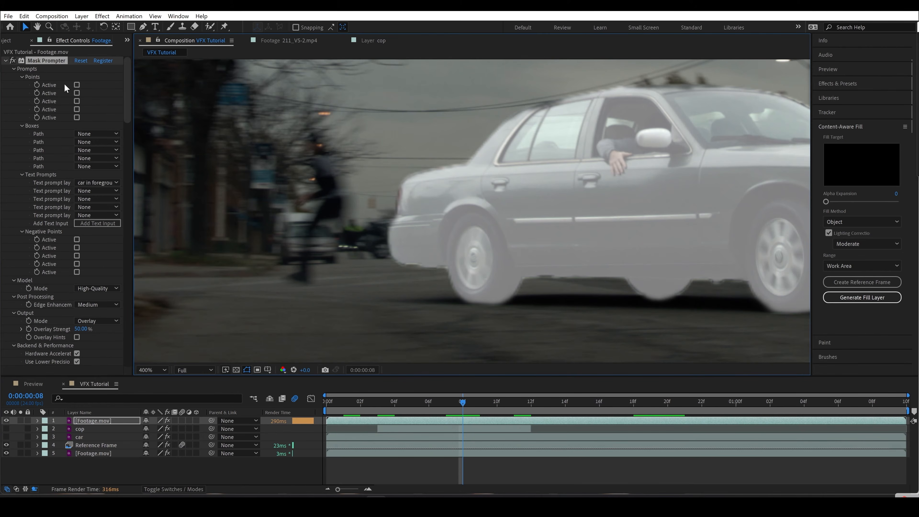
# Activate Mask Prompter's first point, place it on the running person at 0:00:00:08 and enable keyframing for its position.
pyautogui.click(77, 84)
pyautogui.click(79, 92)
pyautogui.click(327, 184)
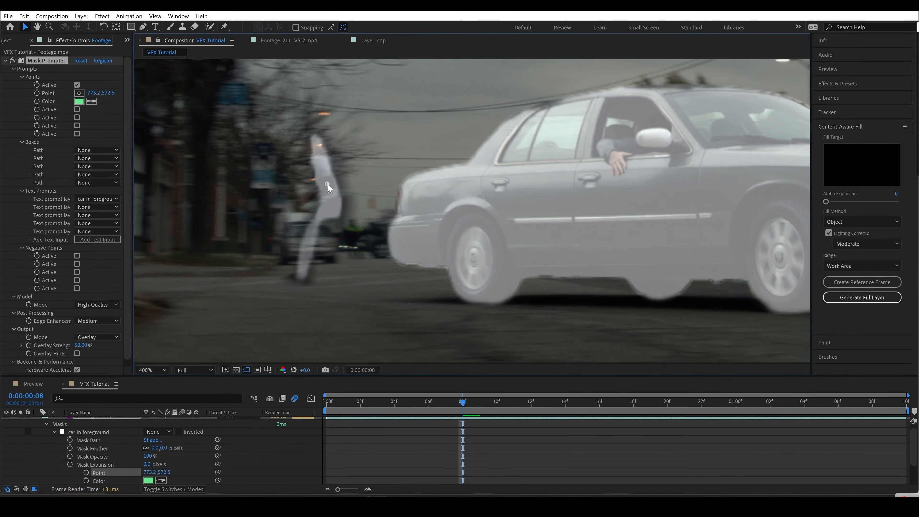
pyautogui.click(36, 92)
# Keyframe the prompt point onto the running person frame by frame from 0:00:00:07 back to 0:00:00:04.
pyautogui.press('pageup')
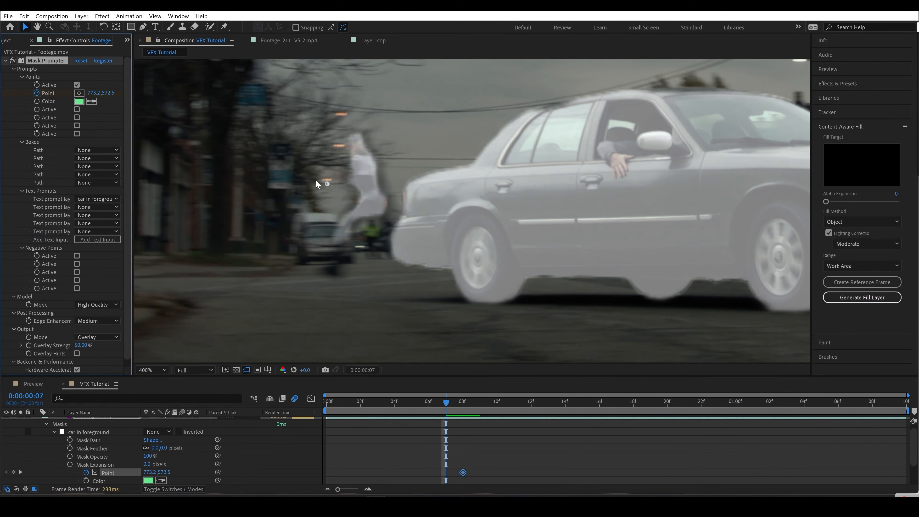
pyautogui.click(360, 173)
pyautogui.click(361, 169)
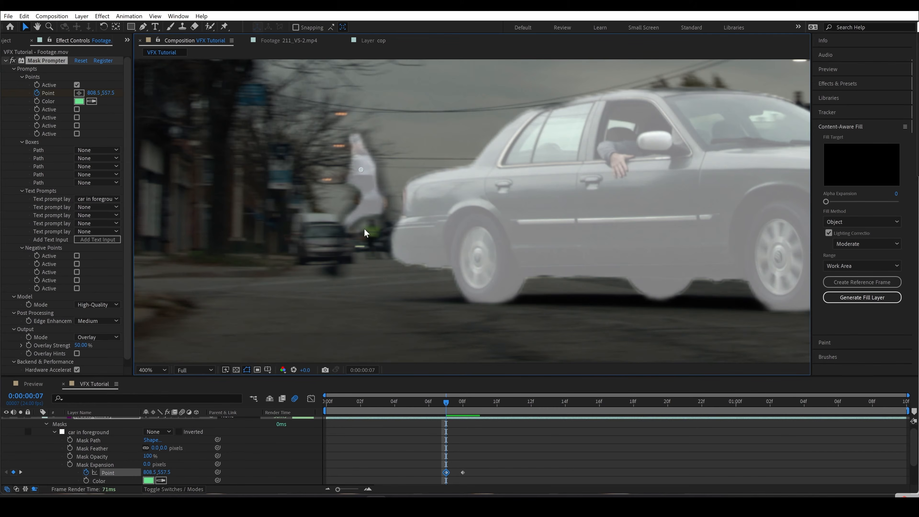
pyautogui.press('pageup')
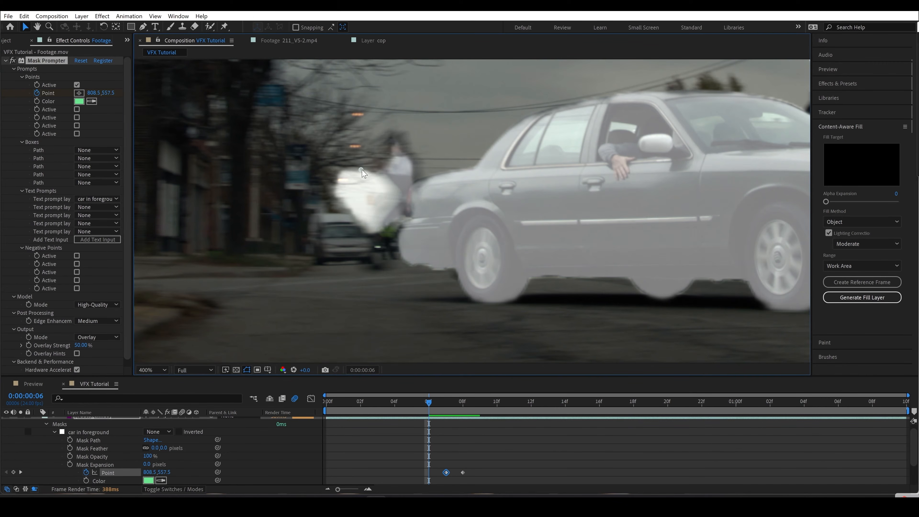
pyautogui.click(406, 175)
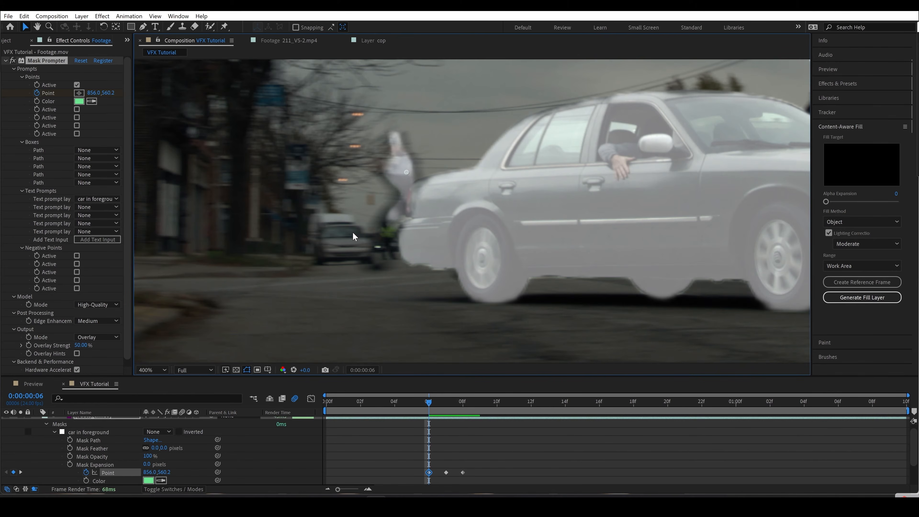
pyautogui.press('pageup')
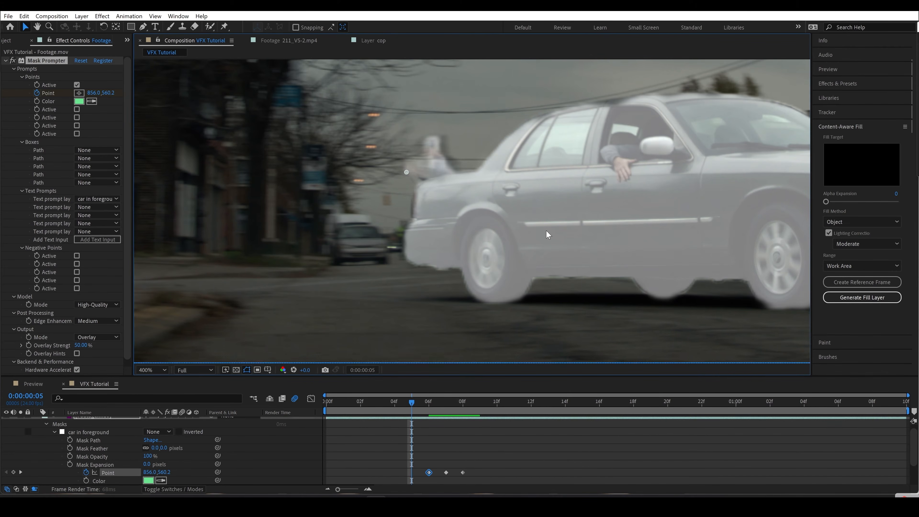
pyautogui.moveTo(406, 172); pyautogui.dragTo(475, 164)
pyautogui.press('pageup')
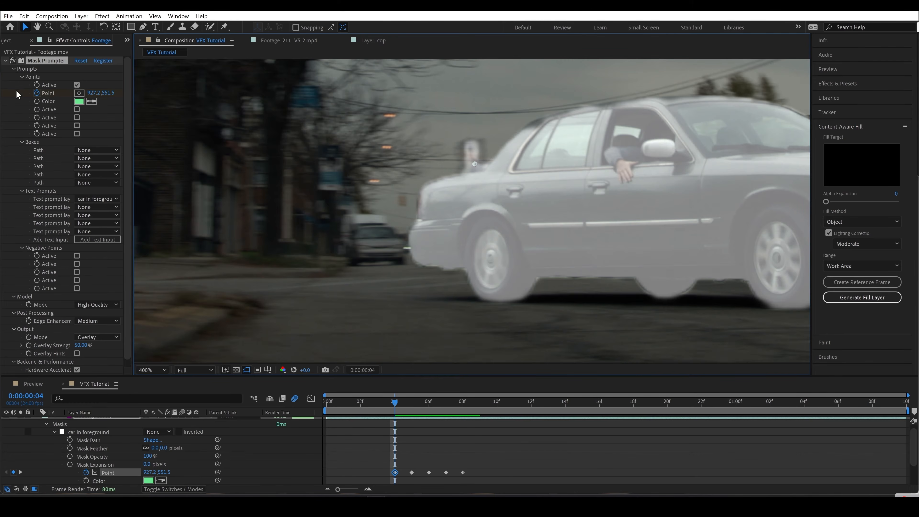
# Keyframe the first point's Active state on at 0:00:00:04 and off at 0:00:00:00, checking the matte between them.
pyautogui.click(37, 85)
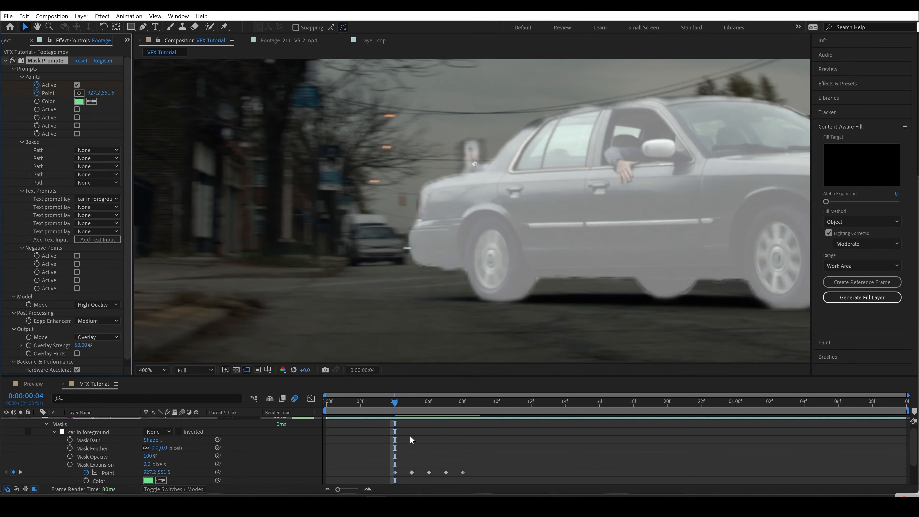
pyautogui.press('u')
pyautogui.moveTo(393, 406); pyautogui.dragTo(326, 410)
pyautogui.click(147, 437)
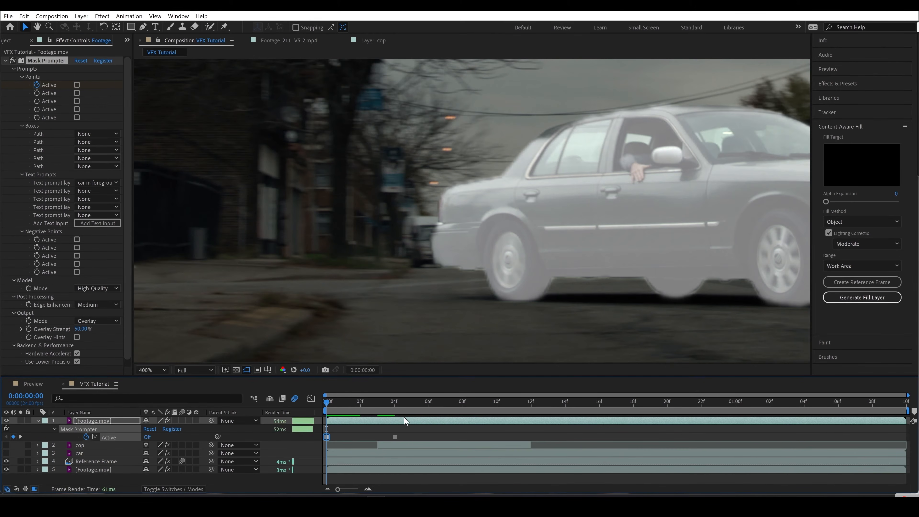
pyautogui.moveTo(374, 402); pyautogui.dragTo(453, 408)
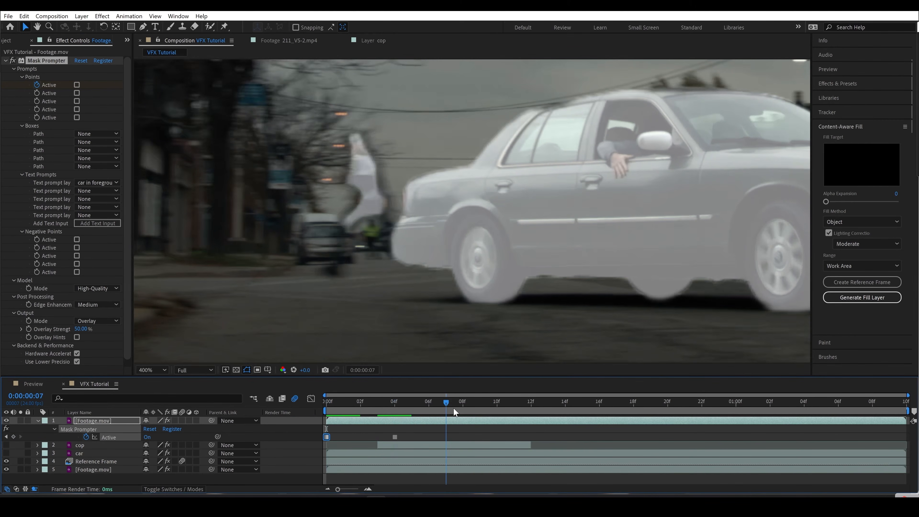
# Reveal the point keyframes and keyframe the point onto the person at 0:00:00:10 and 0:00:00:09.
pyautogui.press('u')
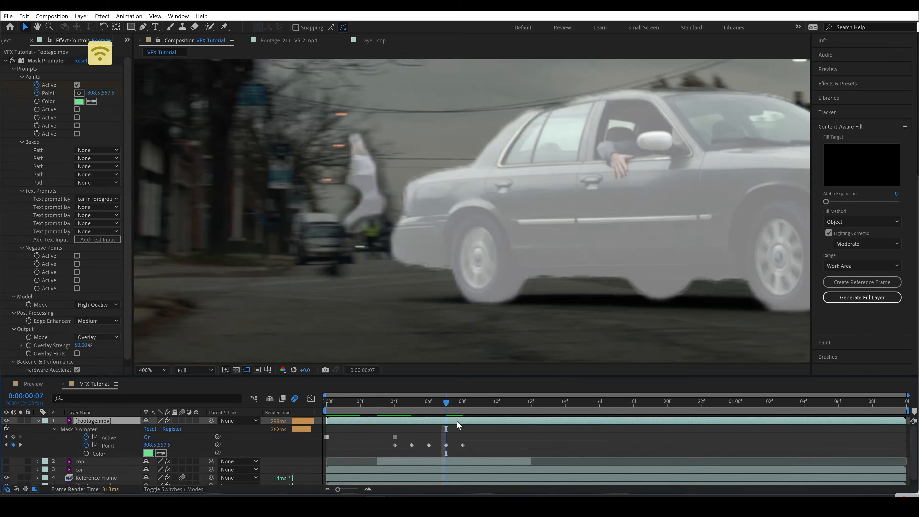
pyautogui.press('u')
pyautogui.click(460, 408)
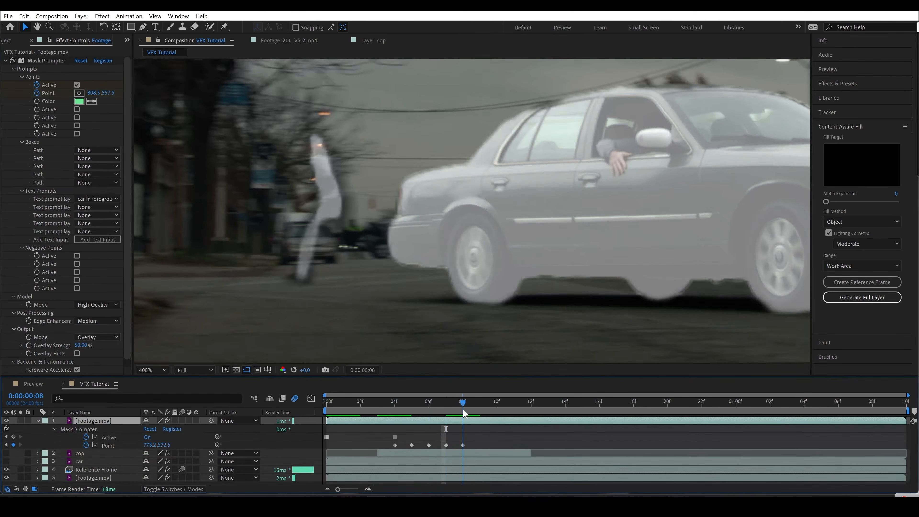
pyautogui.click(492, 409)
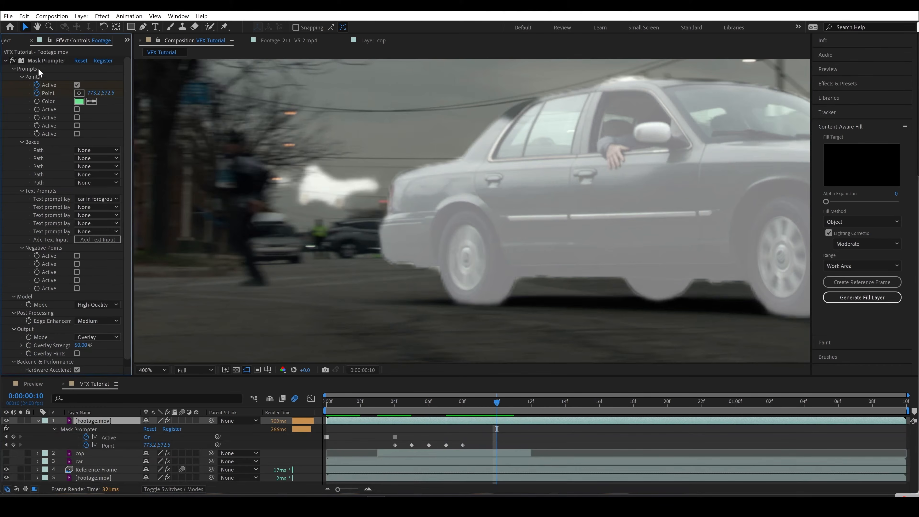
pyautogui.click(41, 61)
pyautogui.moveTo(327, 185); pyautogui.dragTo(252, 187)
pyautogui.press('pageup')
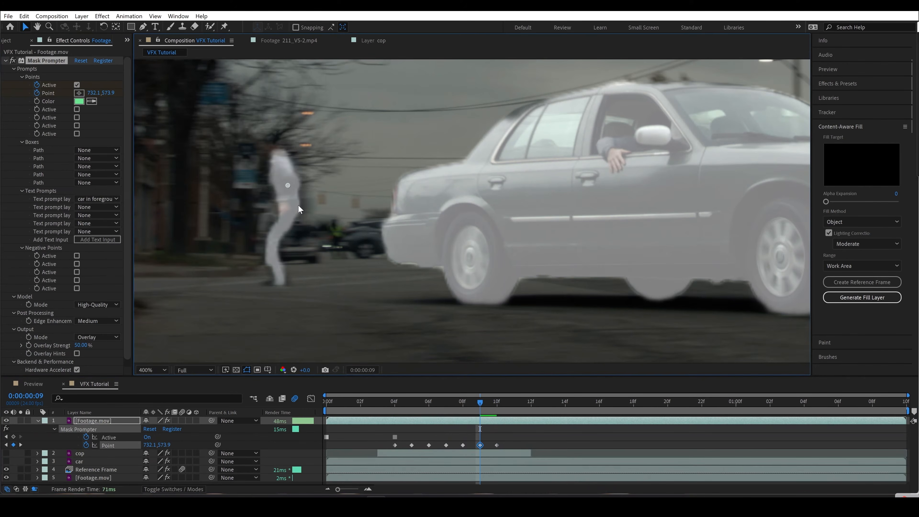
pyautogui.click(498, 412)
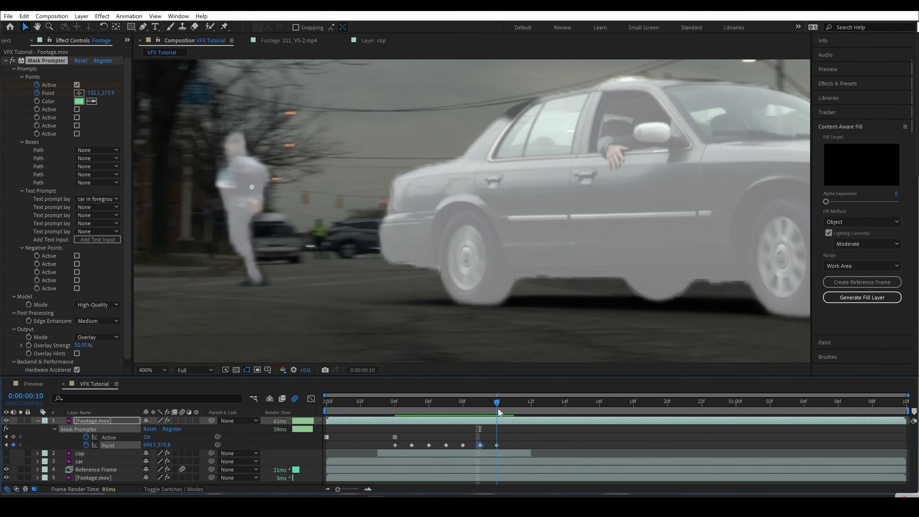
# Collapse the top Footage.mov layer and set Mask Prompter's Output Mode to Matte.
pyautogui.click(38, 420)
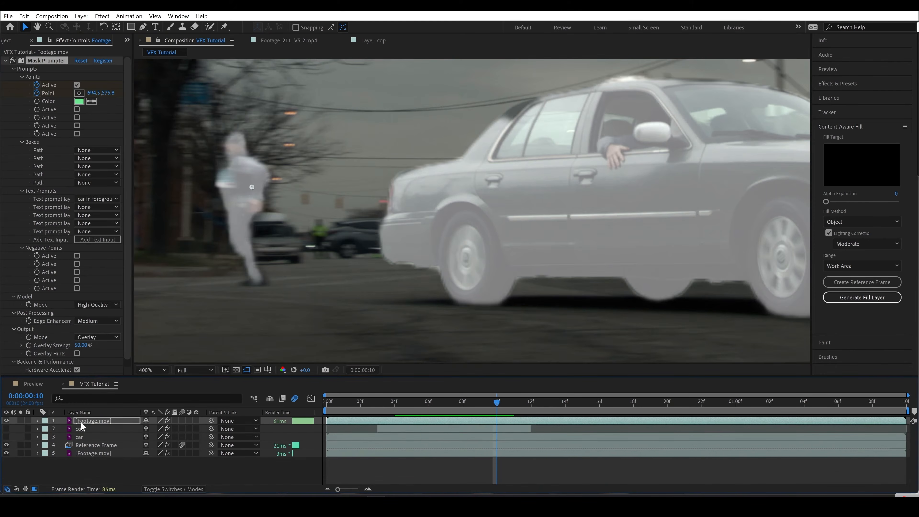
pyautogui.click(100, 337)
pyautogui.click(108, 358)
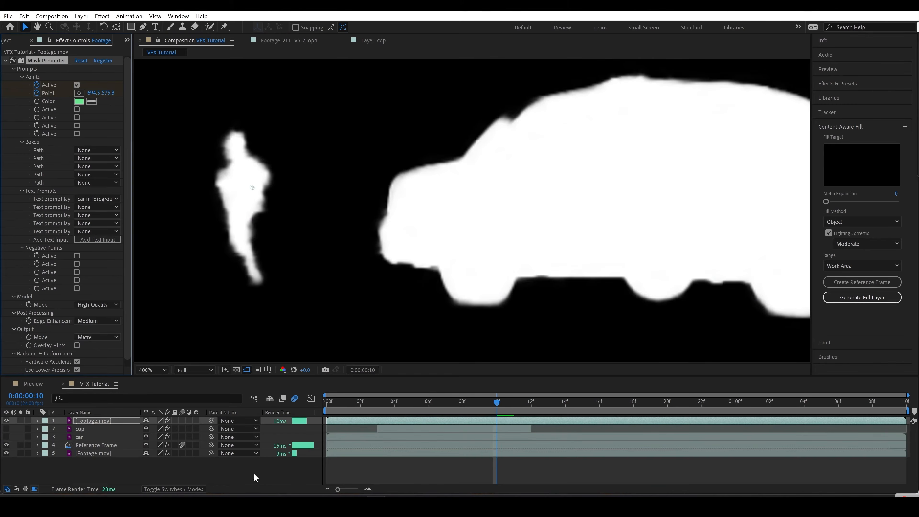
# Show the track matte columns and assign the top Footage.mov as the Reference Frame layer's inverted luma matte.
pyautogui.click(84, 444)
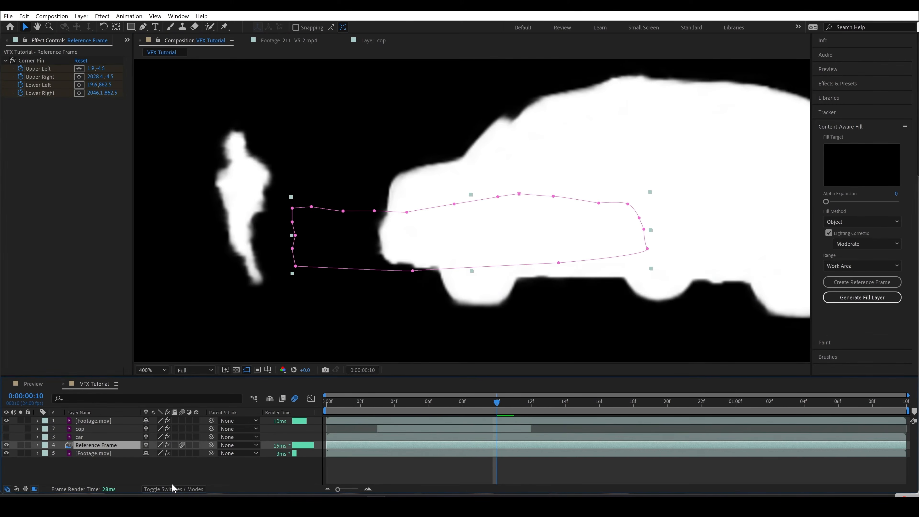
pyautogui.click(177, 490)
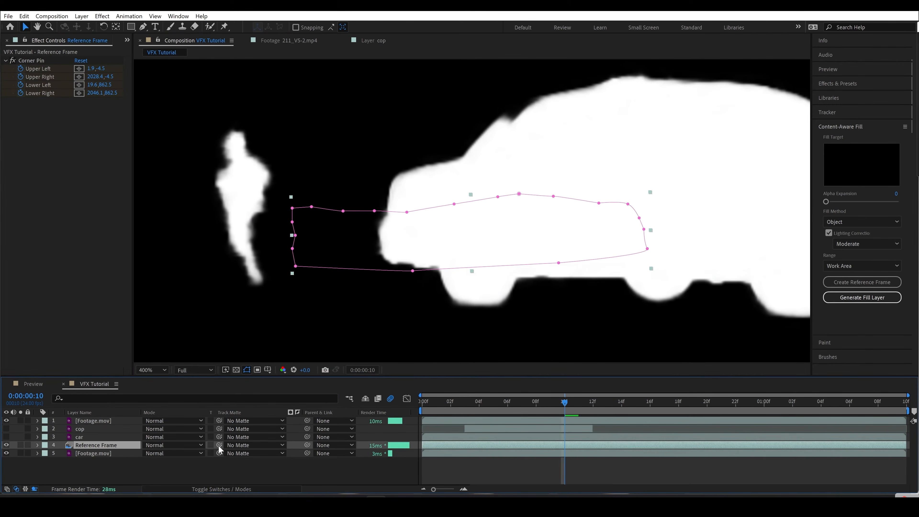
pyautogui.moveTo(219, 446); pyautogui.dragTo(108, 421)
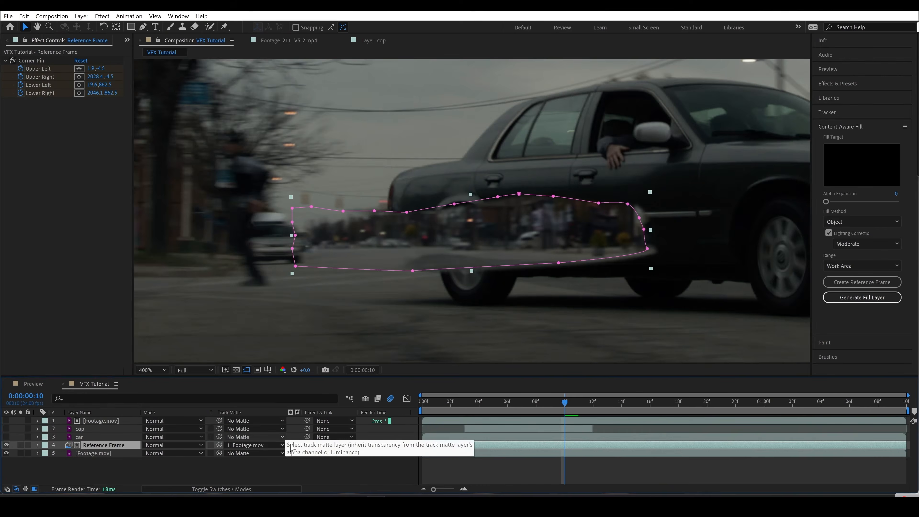
pyautogui.click(291, 445)
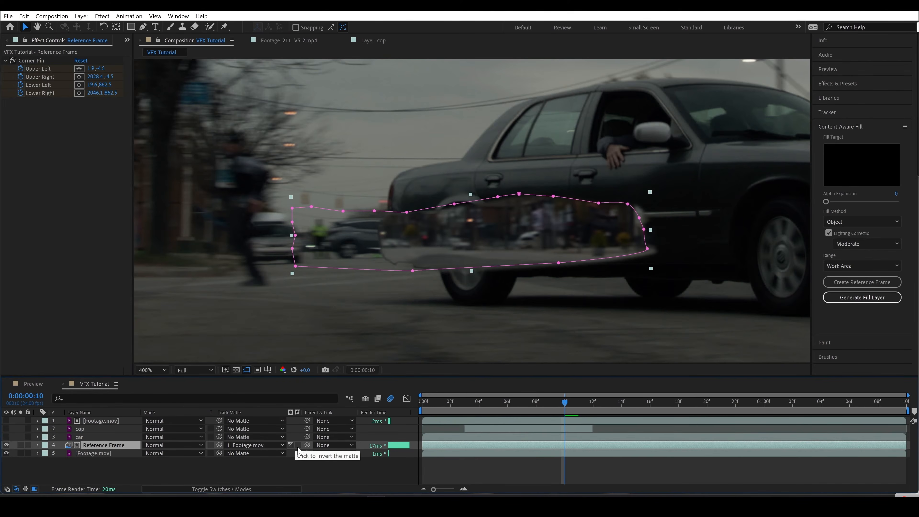
pyautogui.click(298, 446)
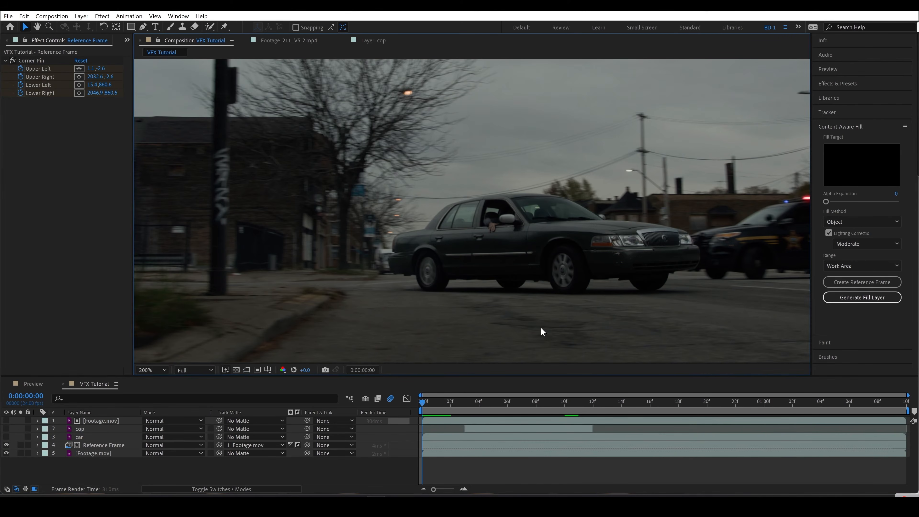
# Preview the composite, then solo the top Footage.mov matte at 0:00:00:06 to examine its edges around the person, restoring the composite view.
pyautogui.press('space')
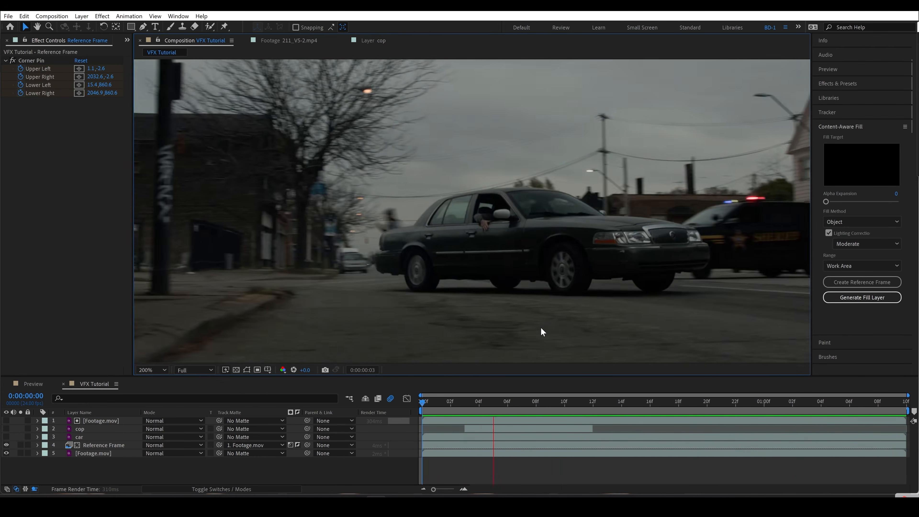
pyautogui.press('space')
pyautogui.moveTo(448, 401); pyautogui.dragTo(512, 416)
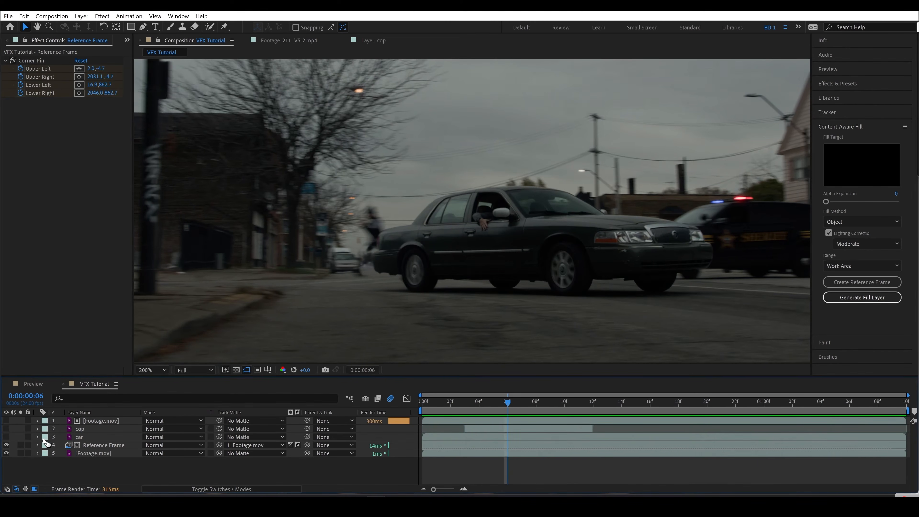
pyautogui.click(21, 420)
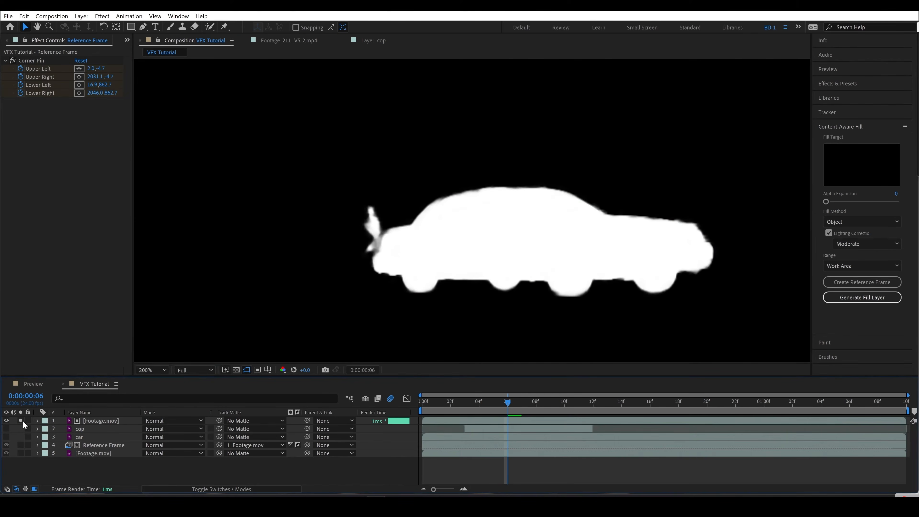
pyautogui.press('.')
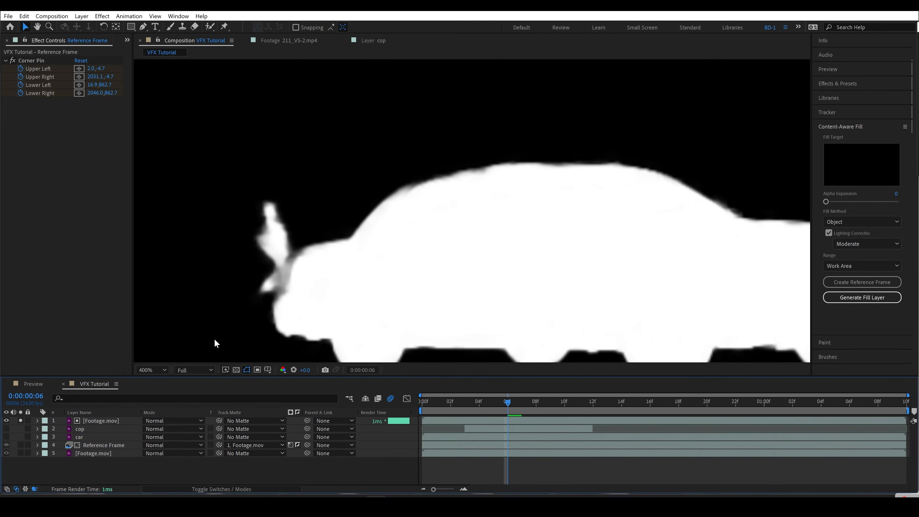
pyautogui.click(20, 420)
pyautogui.click(7, 420)
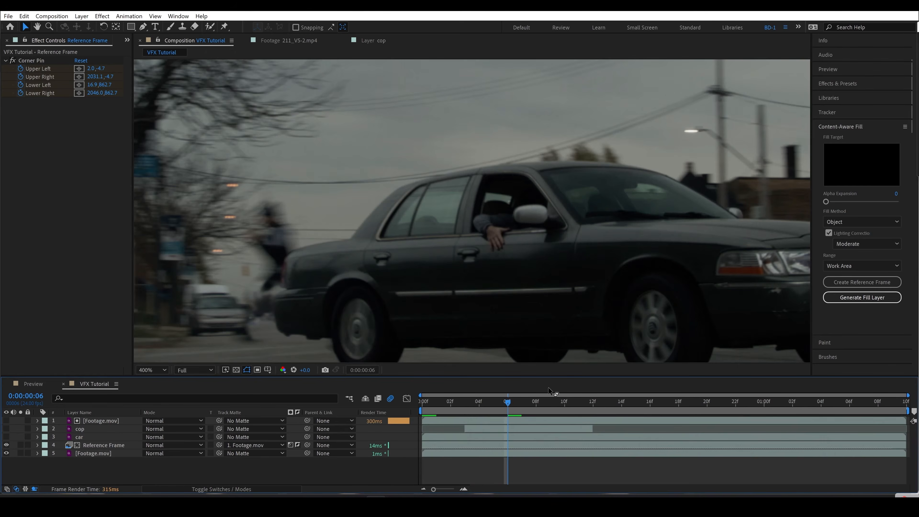
# Play the composite from the first frame with the whole image fitted to the viewer and scrub through it.
pyautogui.moveTo(521, 407); pyautogui.dragTo(358, 422)
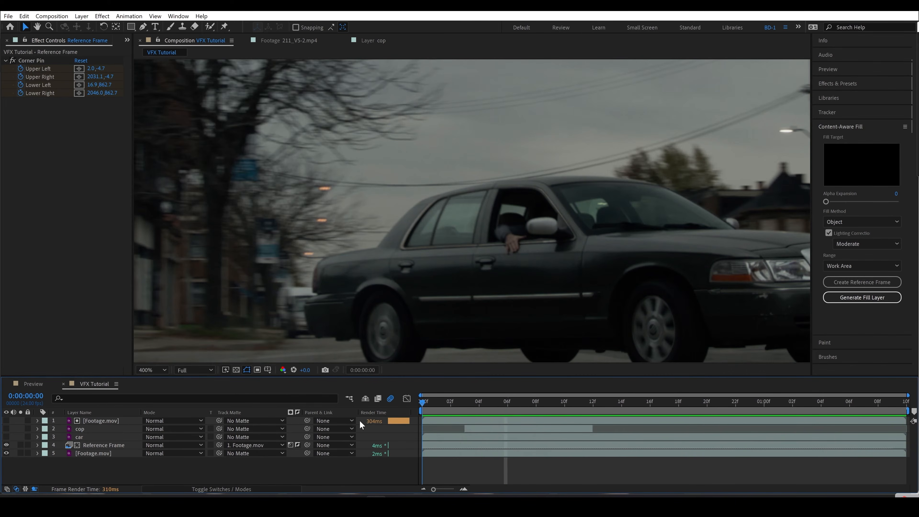
pyautogui.press('space')
pyautogui.click(152, 369)
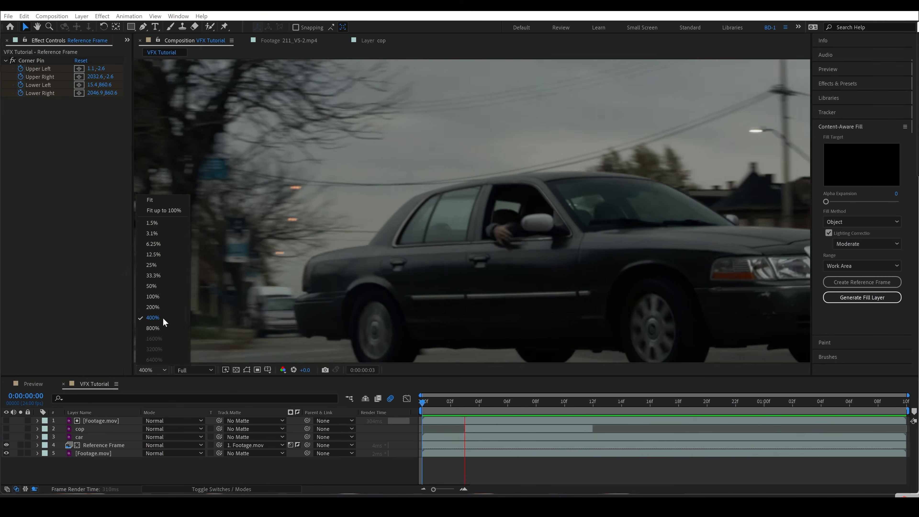
pyautogui.click(150, 200)
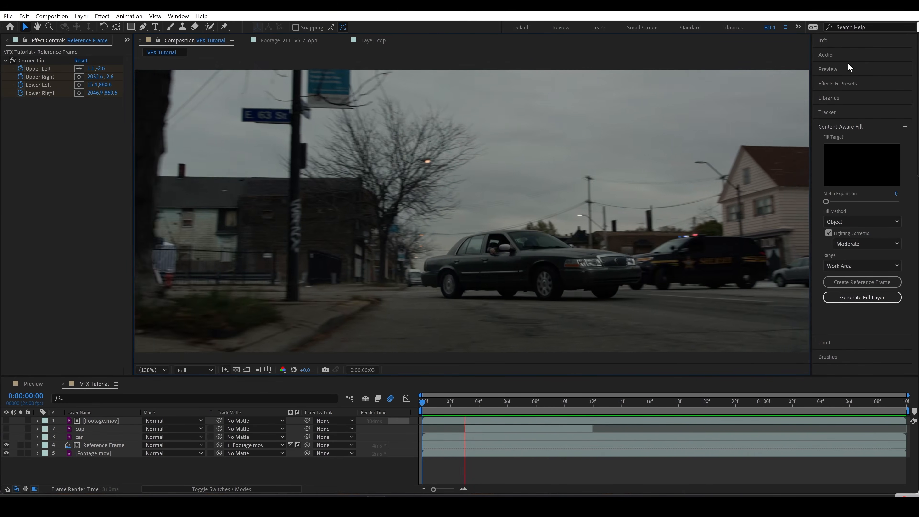
pyautogui.press('space')
pyautogui.moveTo(579, 405); pyautogui.dragTo(678, 398)
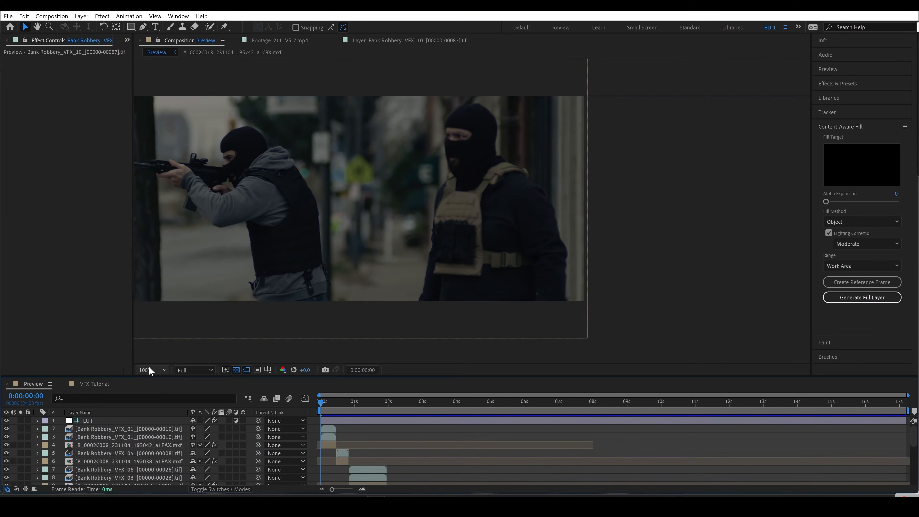
pyautogui.click(148, 367)
pyautogui.click(152, 204)
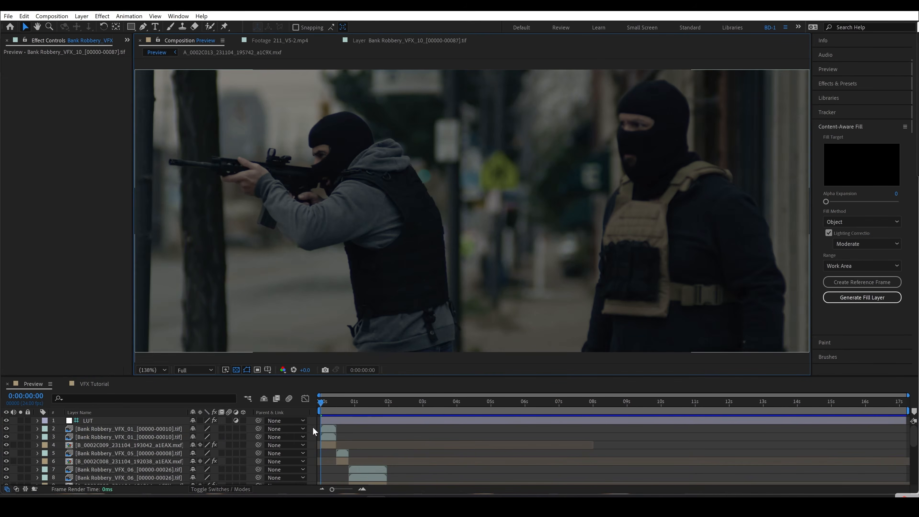
pyautogui.press('pagedown')
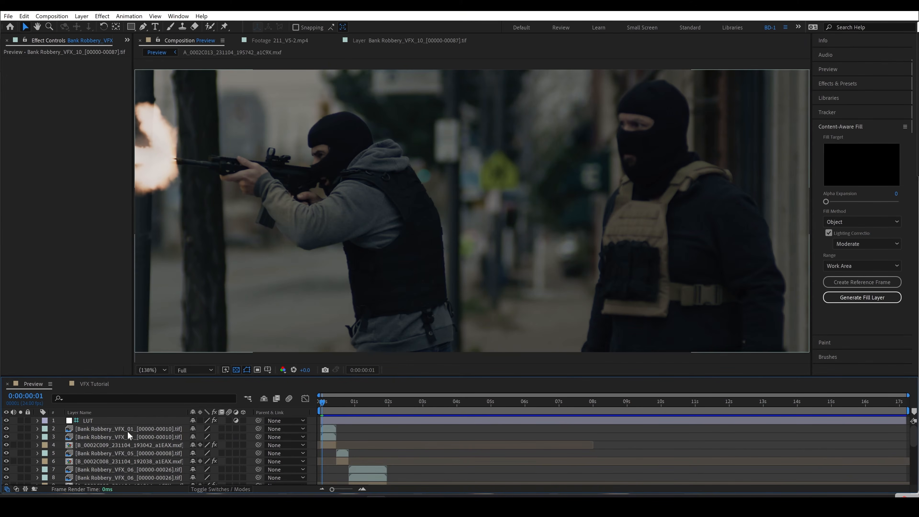
pyautogui.click(82, 436)
pyautogui.keyDown('shift'); pyautogui.click(82, 429); pyautogui.keyUp('shift')
pyautogui.moveTo(6, 438); pyautogui.dragTo(7, 429)
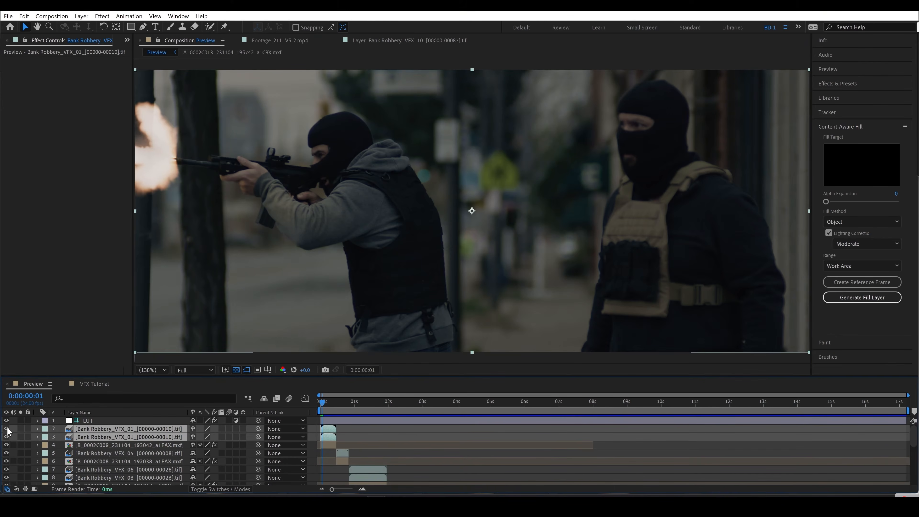
pyautogui.scroll(1, 221, 282)
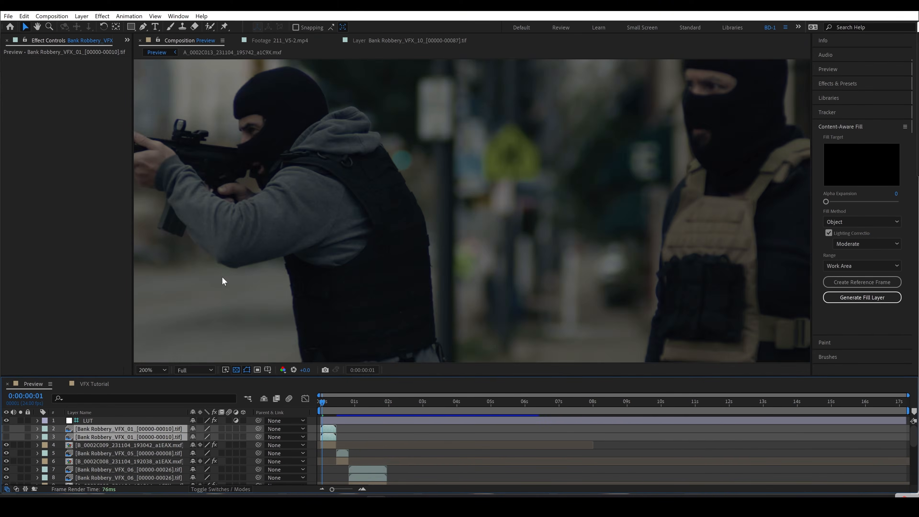
pyautogui.moveTo(222, 280); pyautogui.dragTo(487, 284)
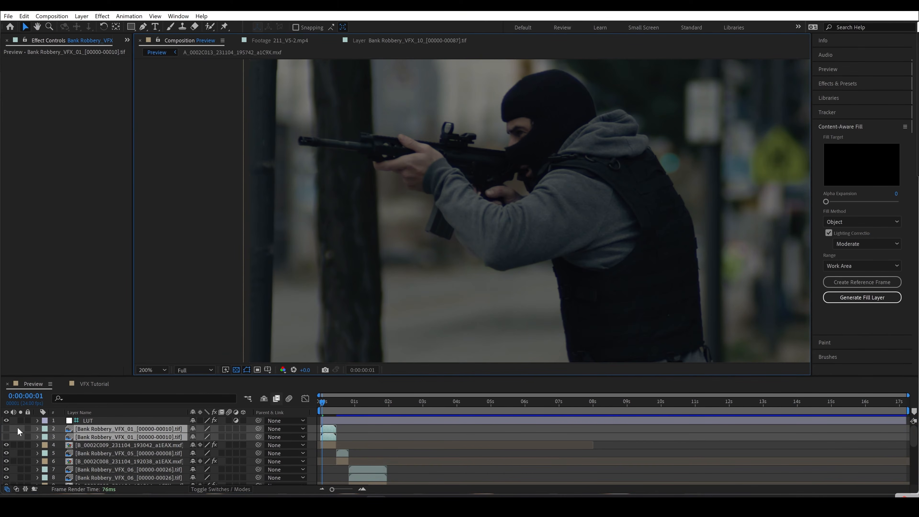
pyautogui.click(6, 430)
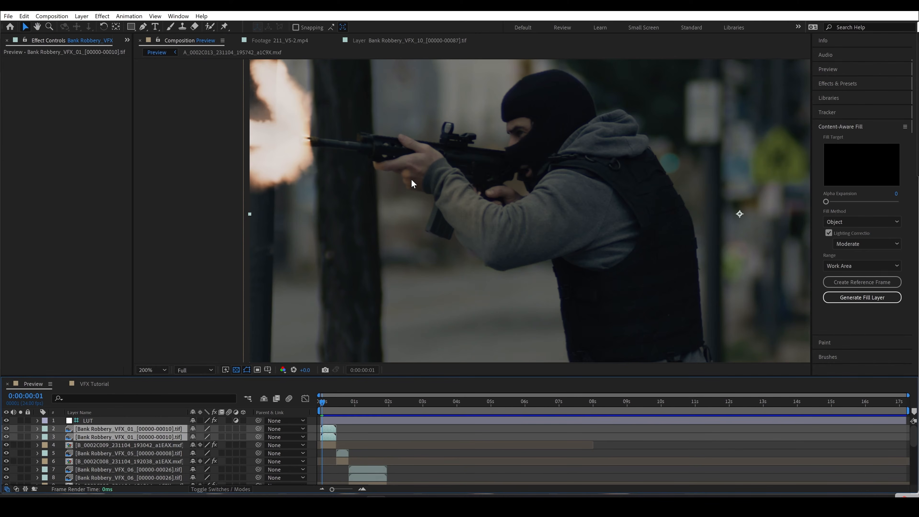
pyautogui.moveTo(322, 403); pyautogui.dragTo(327, 403)
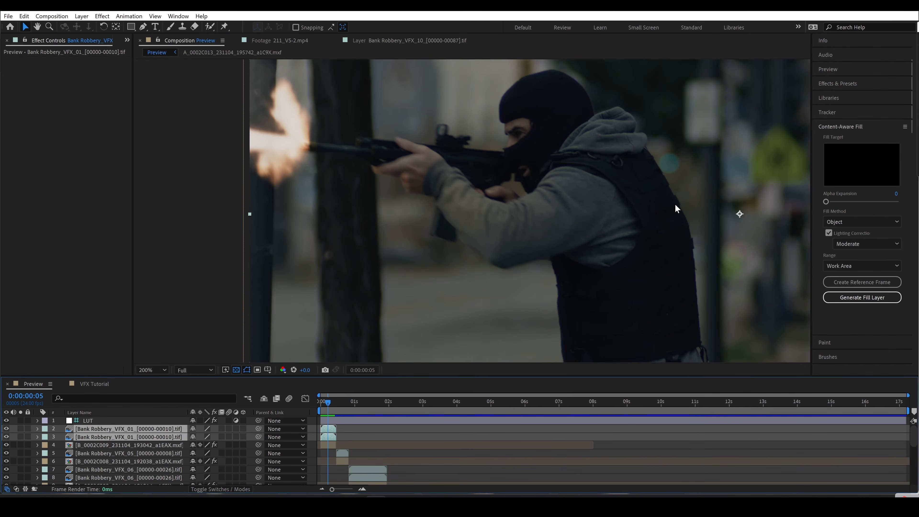
# Step back and forth frame by frame from 0:00:00:05 to 0:00:00:10 to examine the gunman's muzzle flashes.
pyautogui.press('pagedown')
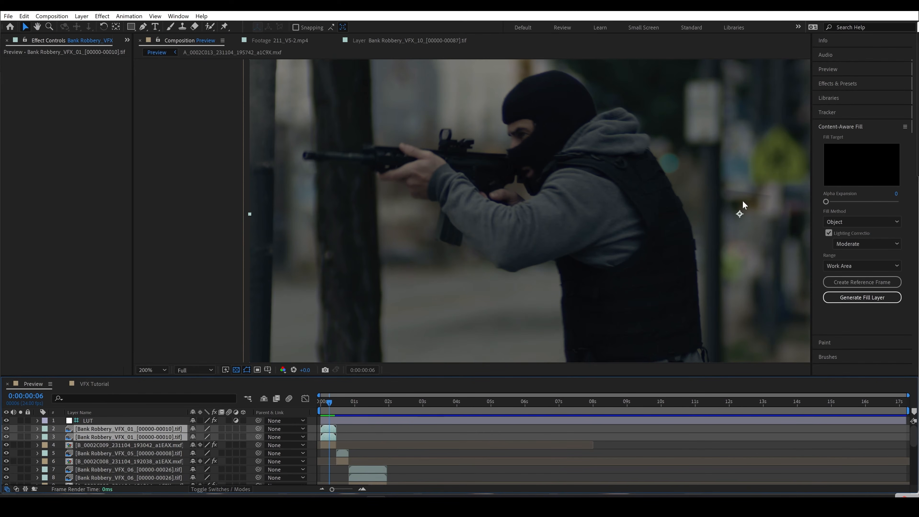
pyautogui.press('pageup')
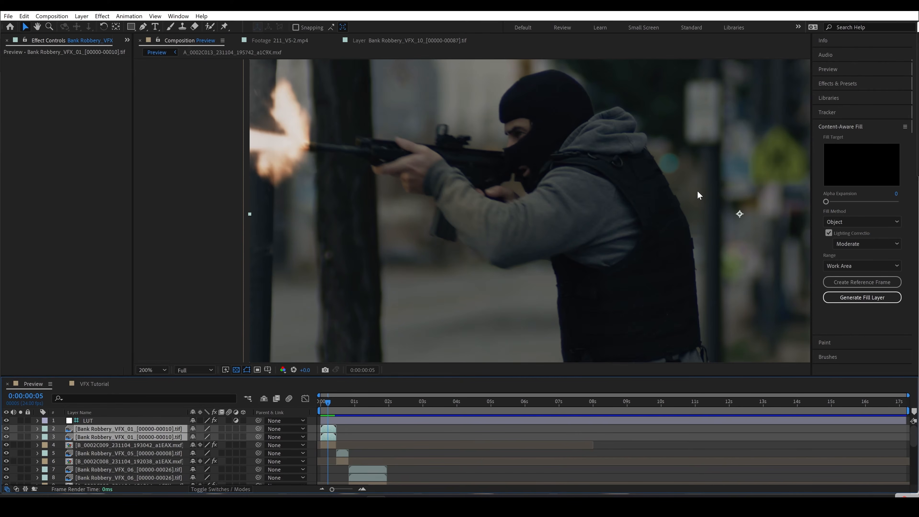
pyautogui.press('pagedown')
pyautogui.press('pageup')
pyautogui.press('pagedown')
pyautogui.press('pagedown')
pyautogui.press('pagedown')
pyautogui.press('pagedown')
pyautogui.press('pagedown')
pyautogui.press('pagedown')
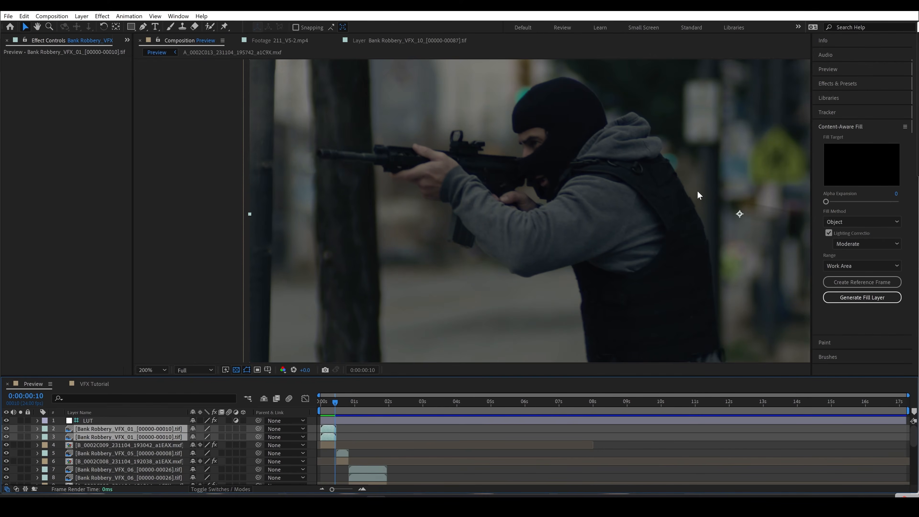
pyautogui.press('pageup')
pyautogui.press('pageup')
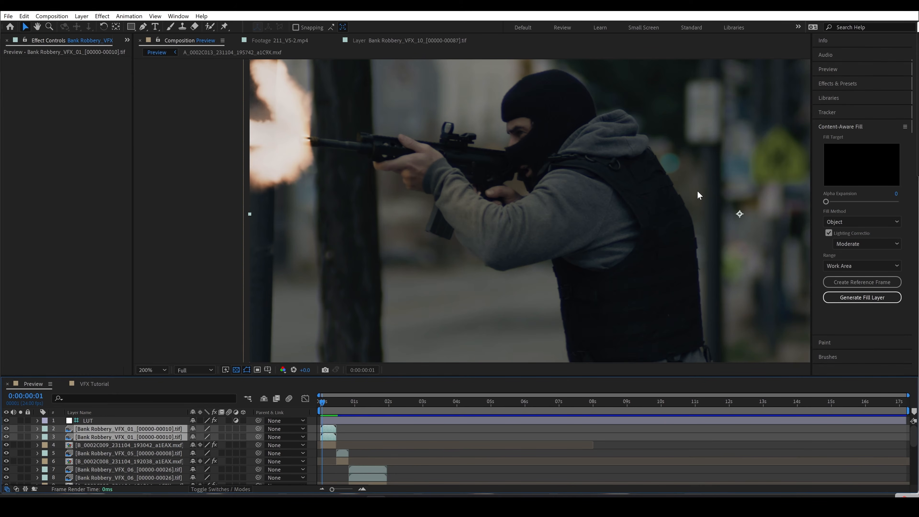
# Deselect the two VFX_01 layers and hide the upper one to examine the muzzle flash from the lower layer.
pyautogui.click(395, 423)
pyautogui.click(6, 428)
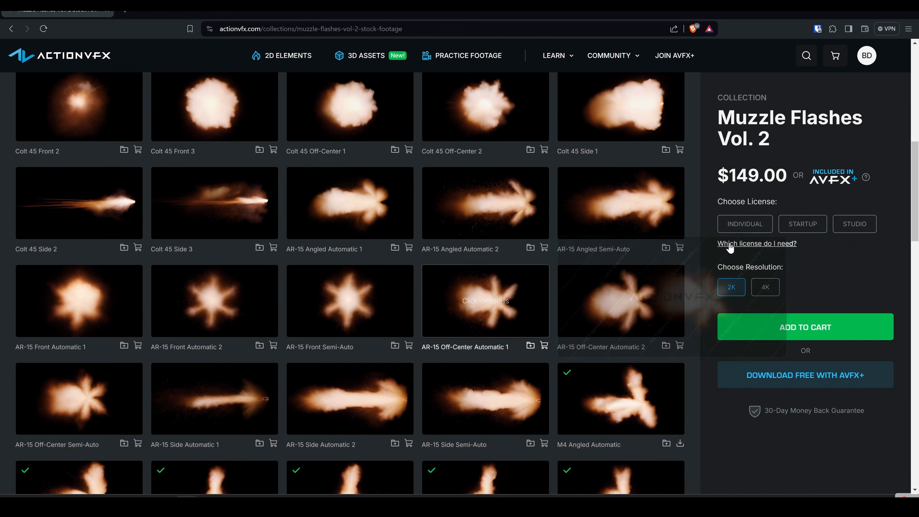
# Browse the M4 flashes in ActionVFX's Muzzle Flashes Vol. 2 collection and show the upper VFX_01 layer again in After Effects.
pyautogui.scroll(-4, 719, 256)
pyautogui.scroll(-3, 648, 296)
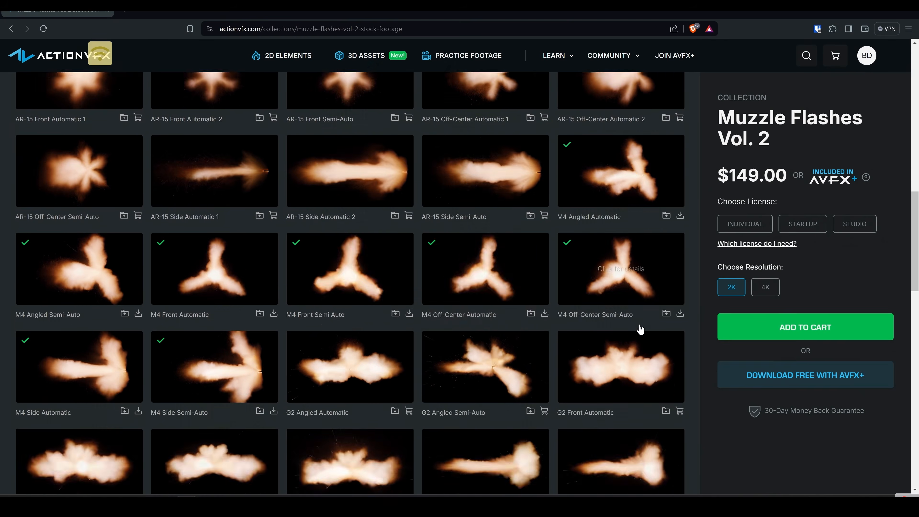
pyautogui.moveTo(371, 260)
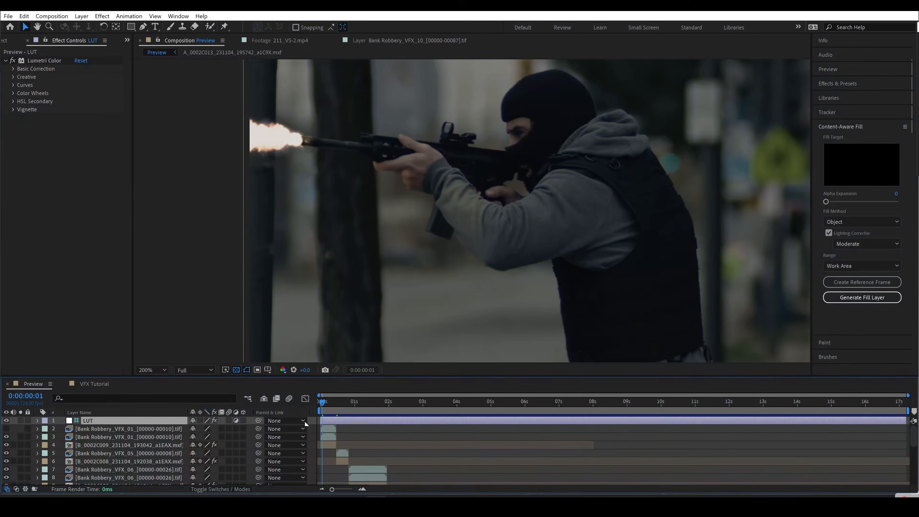
pyautogui.click(6, 428)
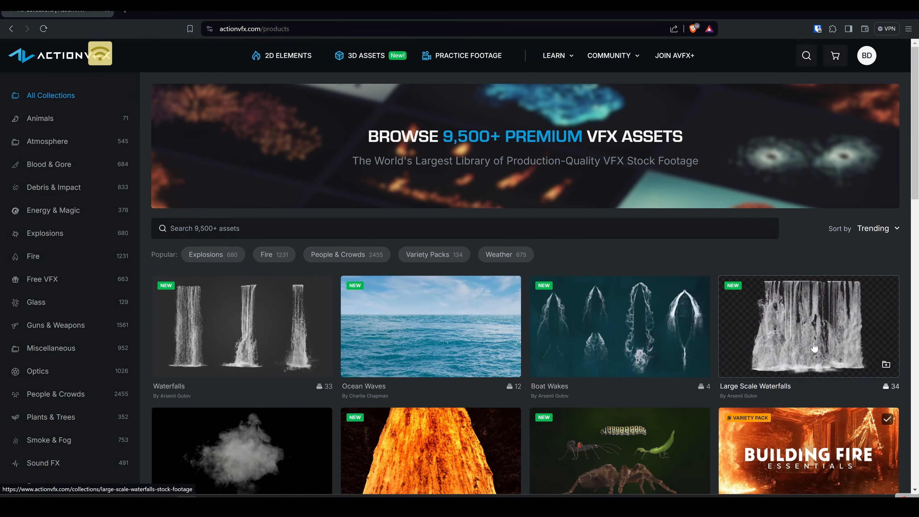
# In the browser on ActionVFX, open the Building Fire Essentials collection, look through its fire assets and leave the page.
pyautogui.scroll(-1, 800, 406)
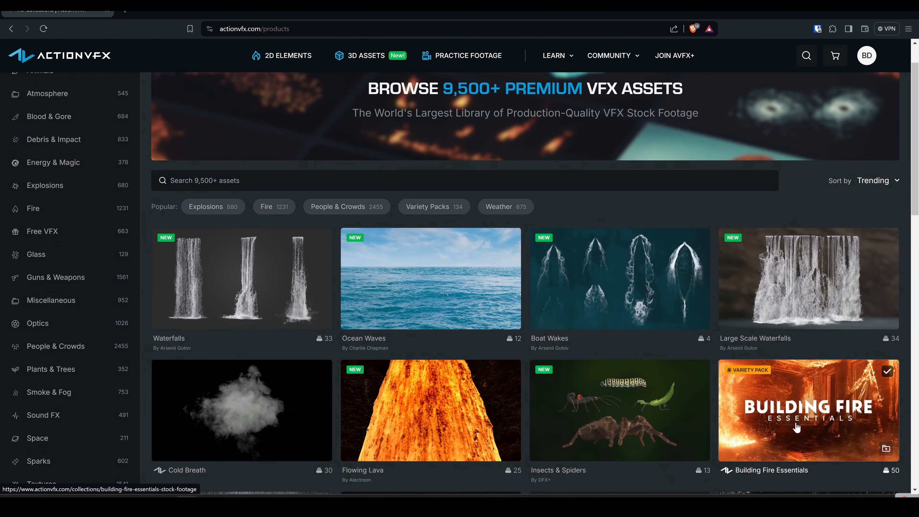
pyautogui.click(805, 433)
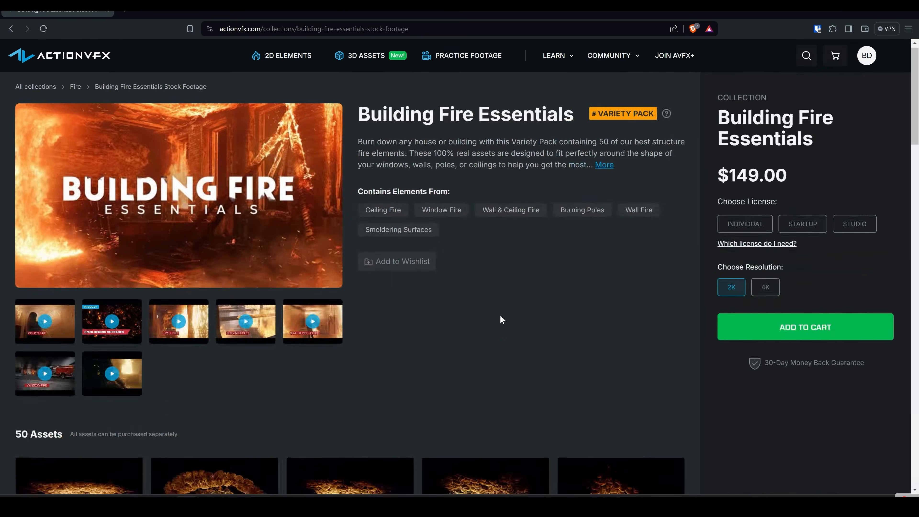
pyautogui.scroll(-5, 500, 314)
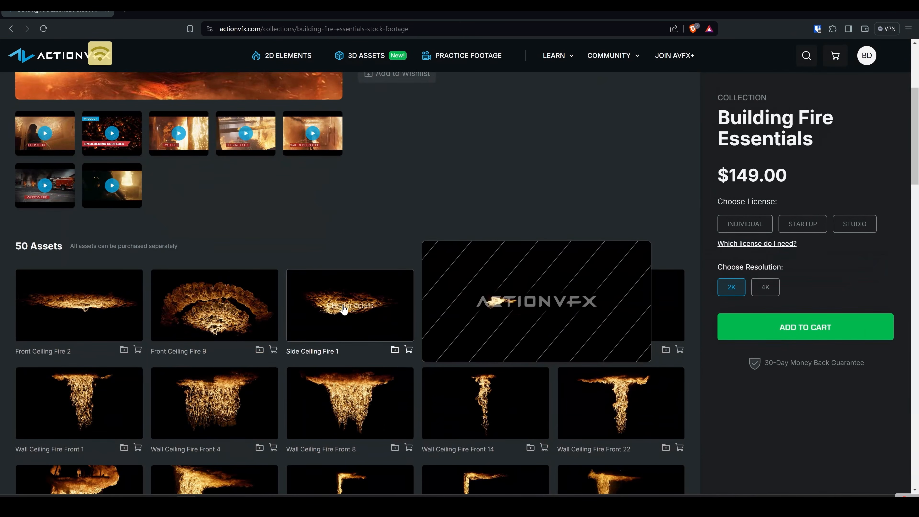
pyautogui.scroll(-3, 180, 437)
pyautogui.moveTo(352, 419)
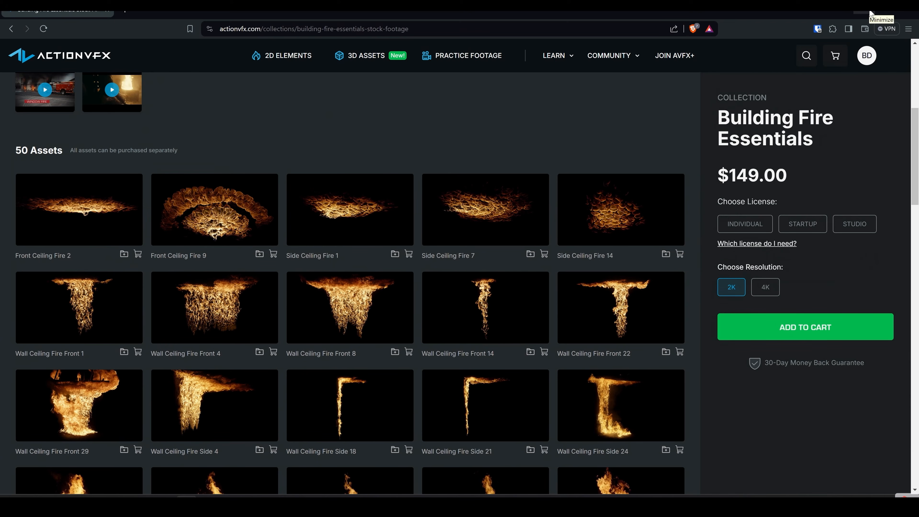
pyautogui.click(871, 14)
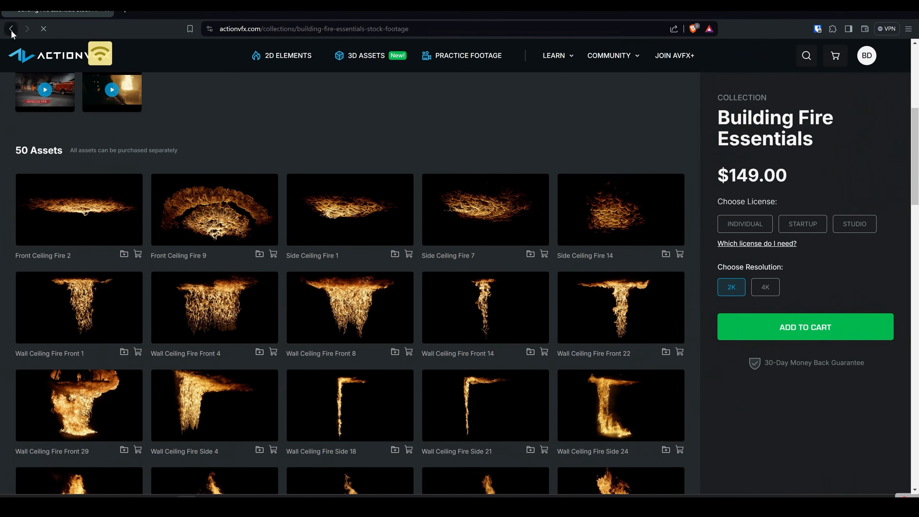
pyautogui.click(11, 30)
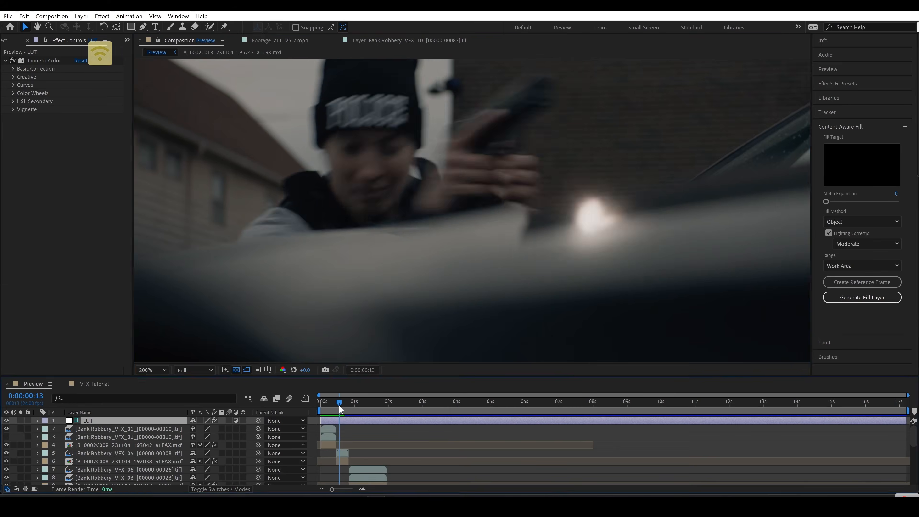
# Set the work area to cover the Bank Robbery_VFX_06 shot, ending at 0:00:01:22.
pyautogui.moveTo(339, 405)
pyautogui.mouseDown()
pyautogui.moveTo(361, 409)
pyautogui.moveTo(354, 413)
pyautogui.mouseUp()
pyautogui.press('b')
pyautogui.click(386, 403)
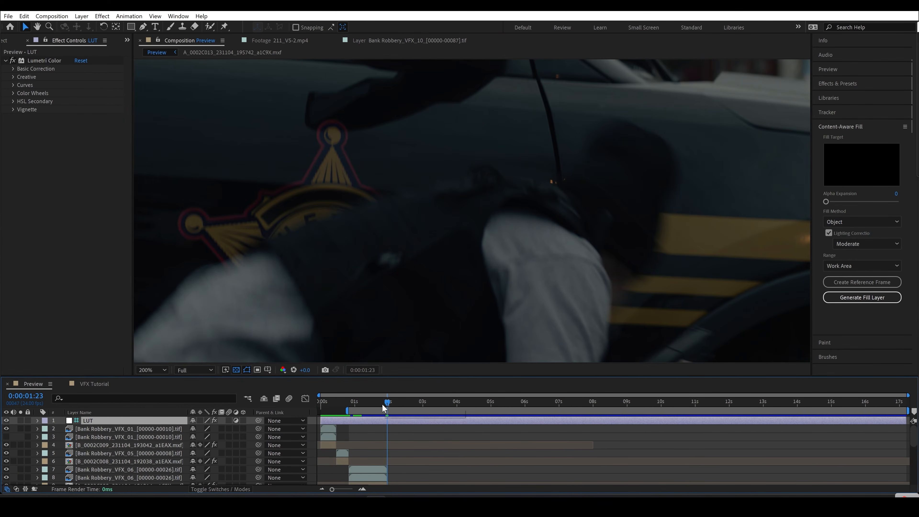
pyautogui.press('pageup')
pyautogui.press('n')
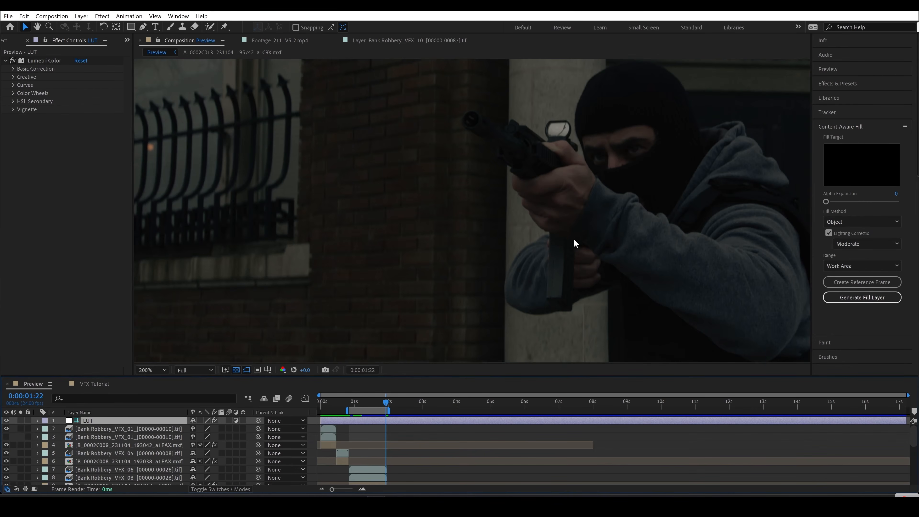
# Play the VFX_06 shot with the image fitted to the viewer and the composition viewer maximized.
pyautogui.press('space')
pyautogui.click(152, 370)
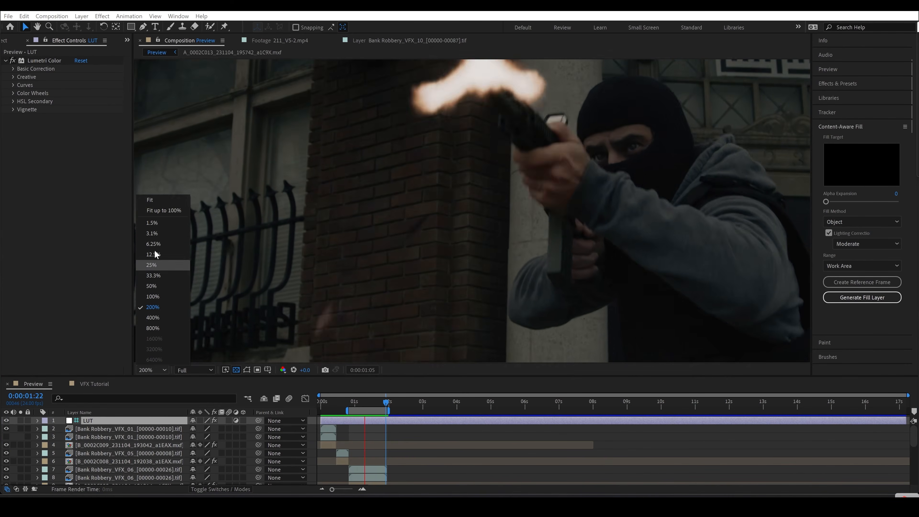
pyautogui.click(149, 200)
pyautogui.press('`')
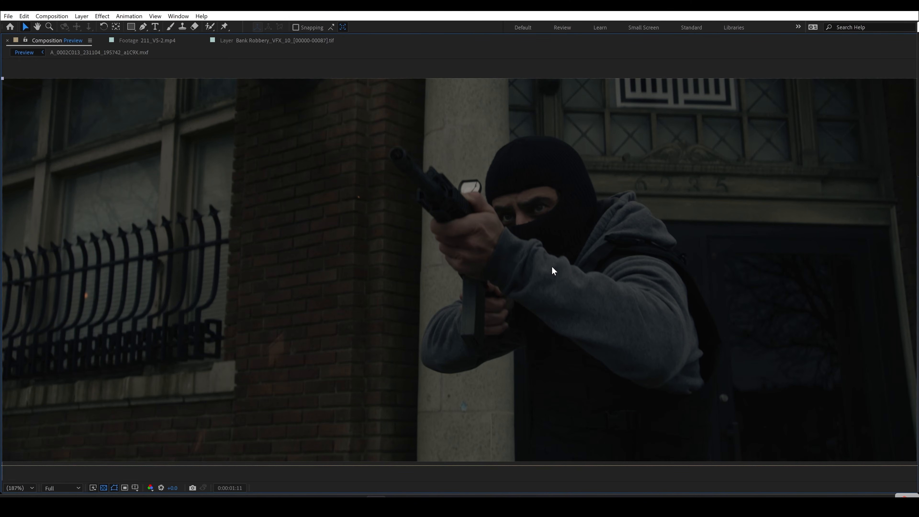
# Examine the VFX_06 muzzle flashes and the gunman's face frame by frame around 0:00:01:06, zooming up to 800%.
pyautogui.scroll(2, 554, 264)
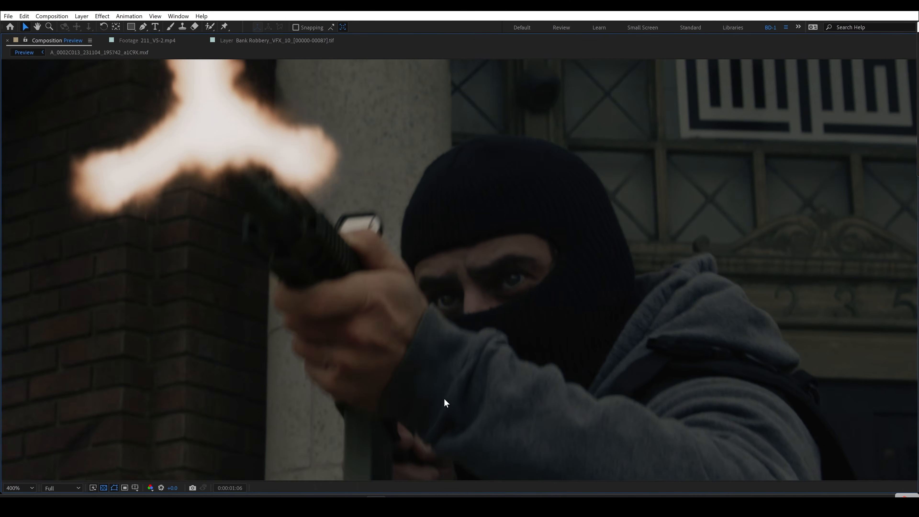
pyautogui.scroll(1, 509, 326)
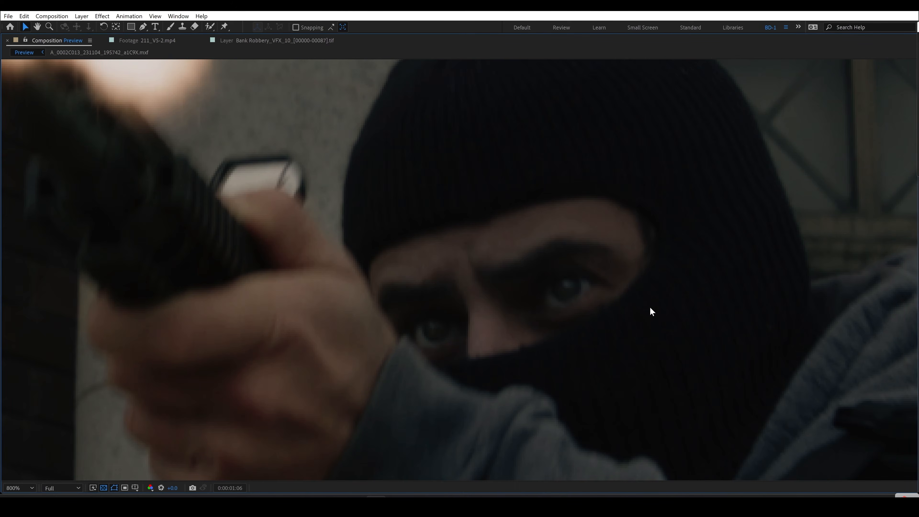
pyautogui.press('pageup')
pyautogui.press('pagedown')
pyautogui.press('pagedown')
pyautogui.scroll(-2, 823, 306)
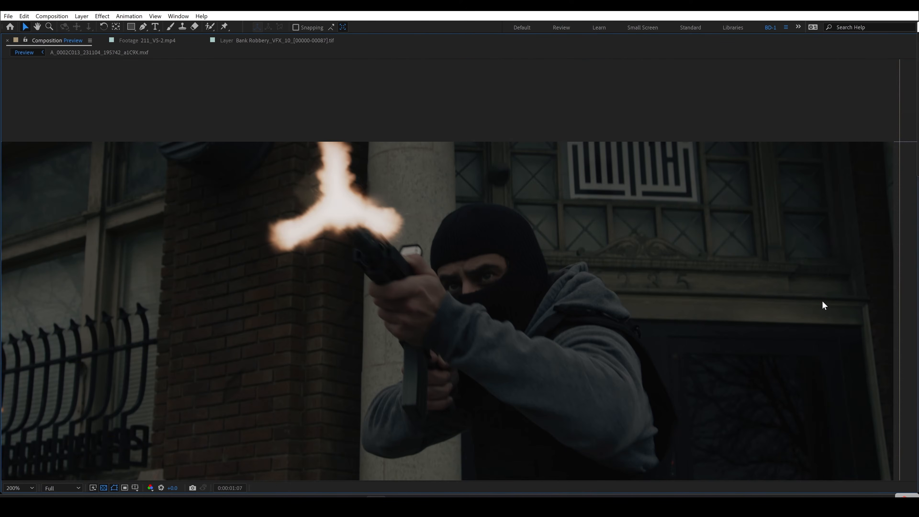
pyautogui.press('pagedown')
pyautogui.press('pageup')
pyautogui.press('pageup')
pyautogui.press('pageup')
pyautogui.press('pagedown')
pyautogui.press('pagedown')
pyautogui.press('pagedown')
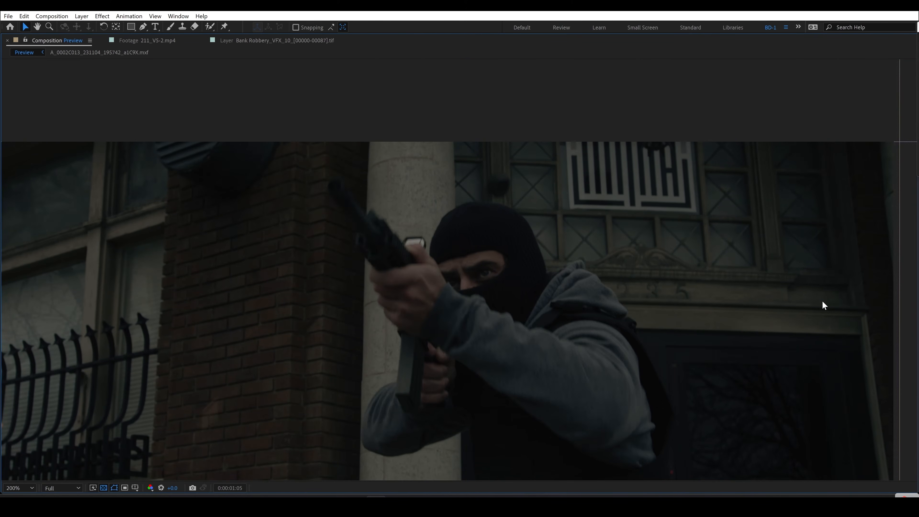
pyautogui.press('pageup')
pyautogui.press('pagedown')
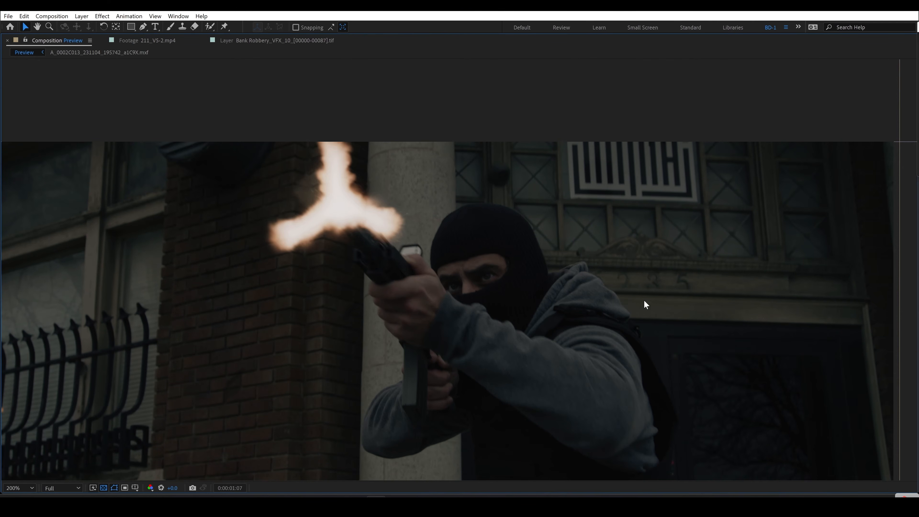
# Restore the full panel layout and scrub through the sheriff car shot from 0:00:02:11 to 0:00:03:00.
pyautogui.press('`')
pyautogui.moveTo(402, 411); pyautogui.dragTo(420, 410)
pyautogui.click(403, 405)
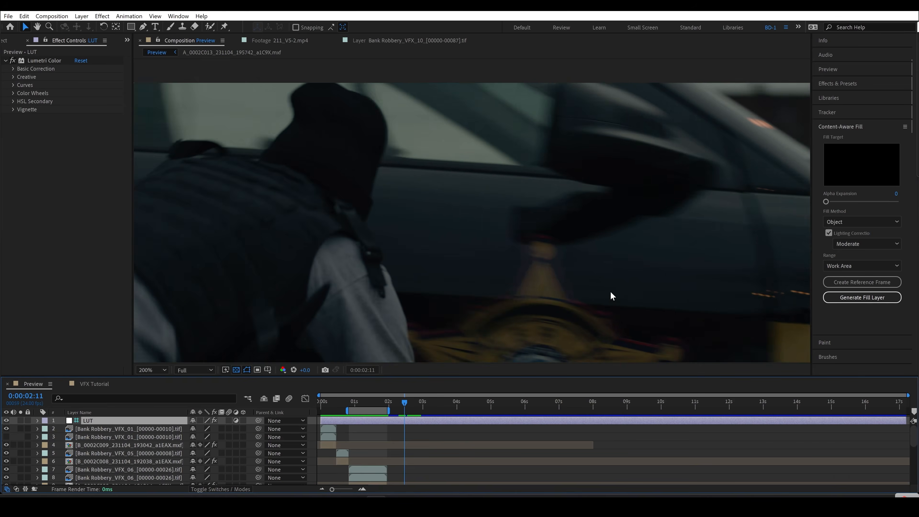
pyautogui.scroll(-2, 486, 303)
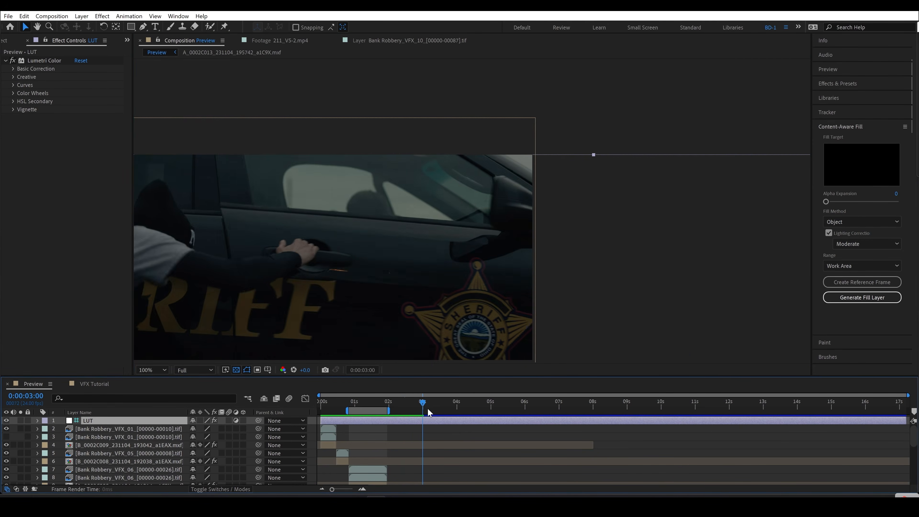
# Set the work area from 0:00:03:07 to the end of the B_0002C009_231104_193042_a1EAX.mxf shot in layer 13.
pyautogui.click(431, 409)
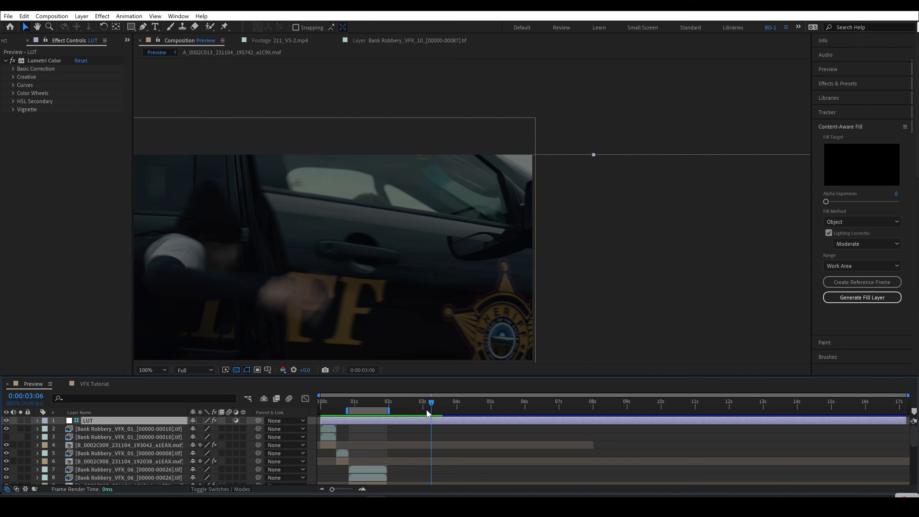
pyautogui.scroll(-4, 446, 427)
pyautogui.press('pagedown')
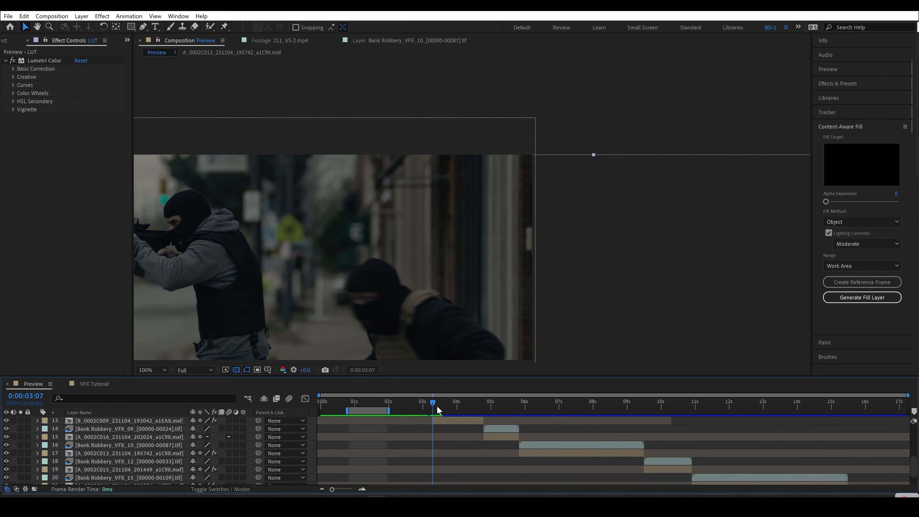
pyautogui.press('b')
pyautogui.moveTo(472, 410); pyautogui.dragTo(485, 410)
# Play the two-gunmen shot from 0:00:03:07 at 200% zoom, then stop and step back through its frames.
pyautogui.moveTo(285, 279); pyautogui.dragTo(540, 241)
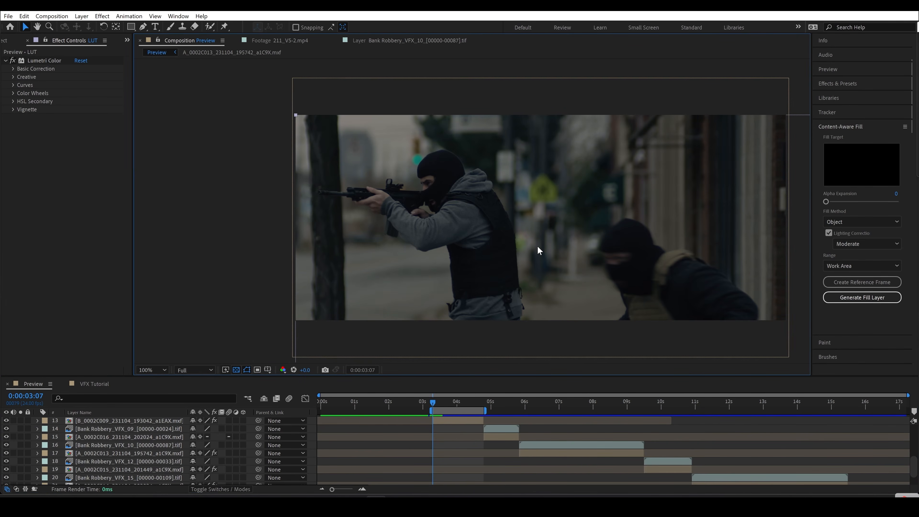
pyautogui.press('.')
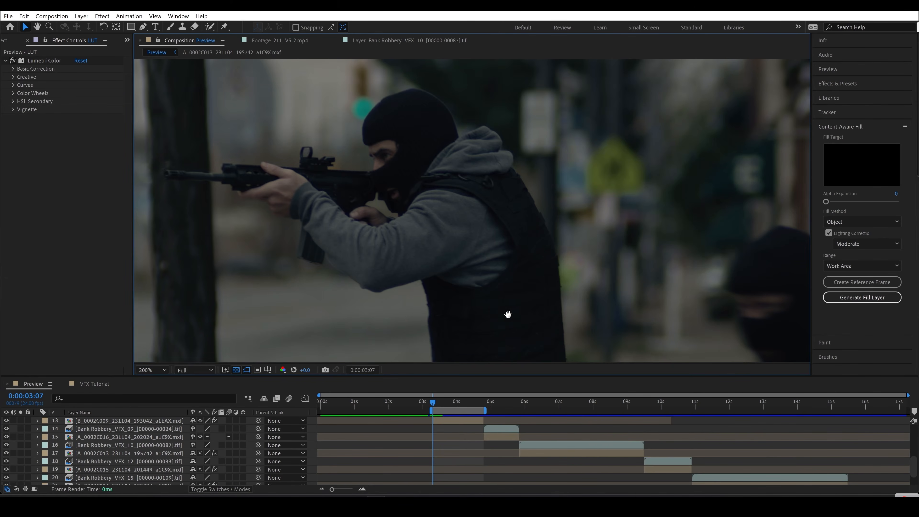
pyautogui.press('space')
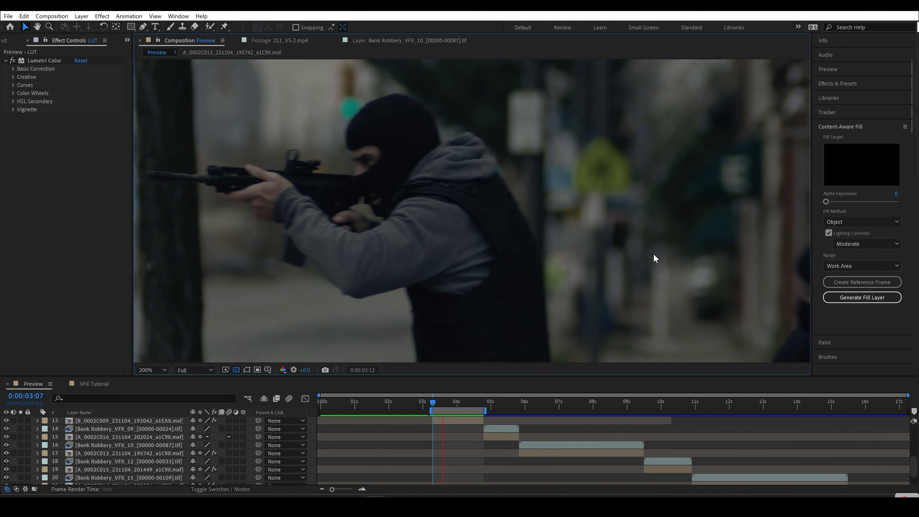
pyautogui.press('space')
pyautogui.press('pageup')
pyautogui.press('pageup')
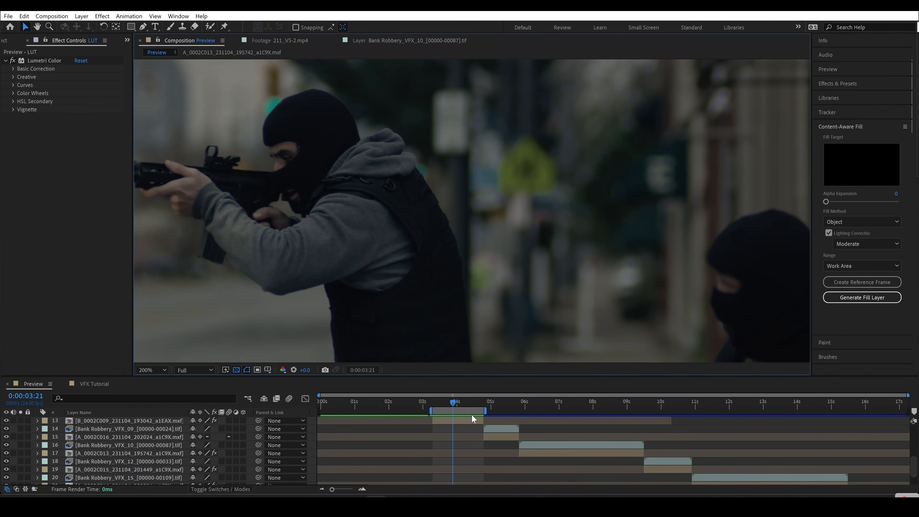
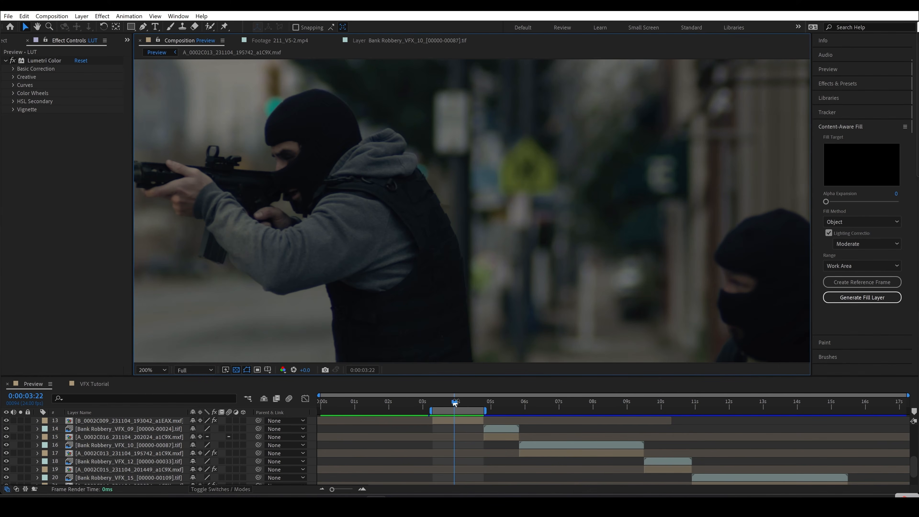
# Set the work area to span the Bank Robbery_VFX_10 shot in layer 16, from 0:00:05:20 to 0:00:09:11.
pyautogui.moveTo(445, 401); pyautogui.dragTo(520, 425)
pyautogui.moveTo(462, 410); pyautogui.dragTo(549, 409)
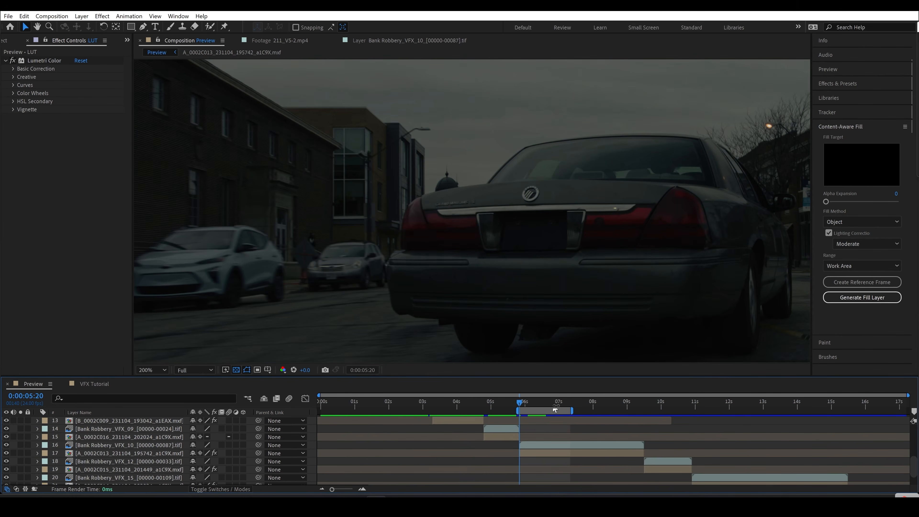
pyautogui.moveTo(647, 414); pyautogui.dragTo(642, 416)
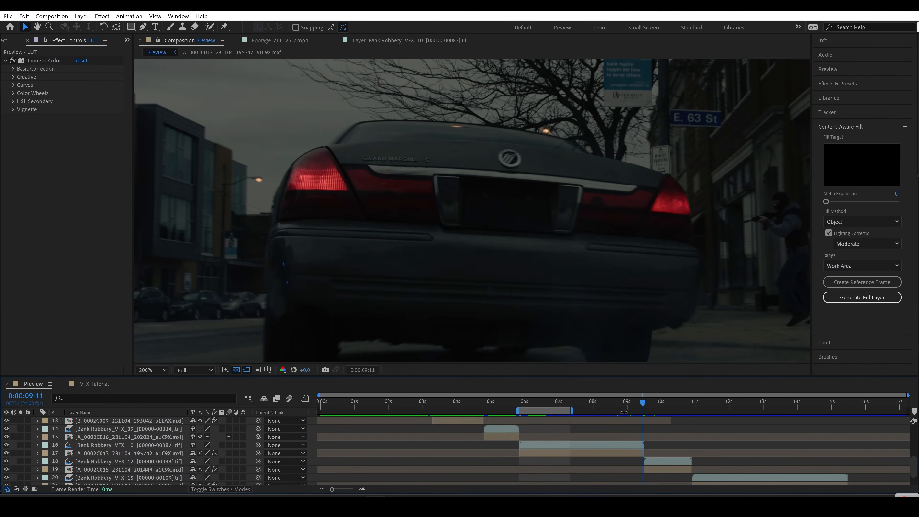
pyautogui.press('n')
# Play the VFX_10 car shot from 0:00:05:20 at 400% zoom, then stop and scrub to 0:00:07:06.
pyautogui.click(520, 405)
pyautogui.moveTo(523, 284); pyautogui.dragTo(199, 253)
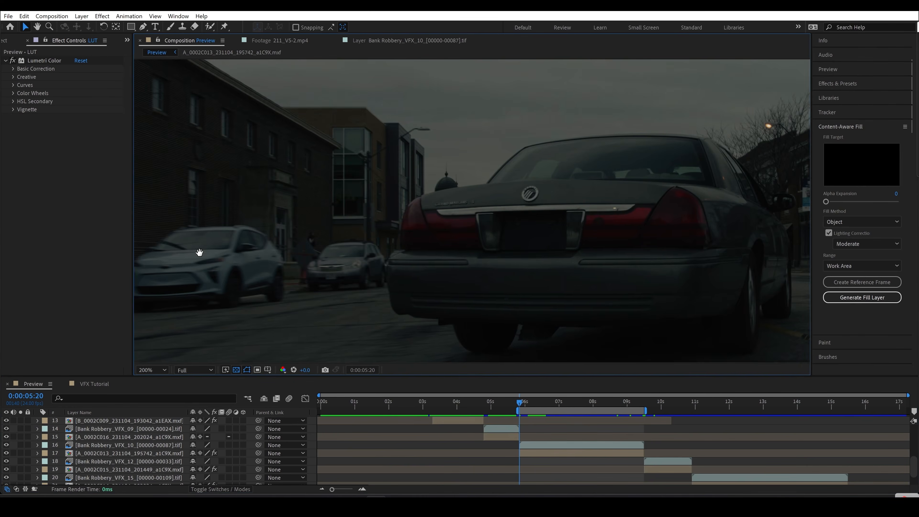
pyautogui.scroll(1, 318, 266)
pyautogui.press('space')
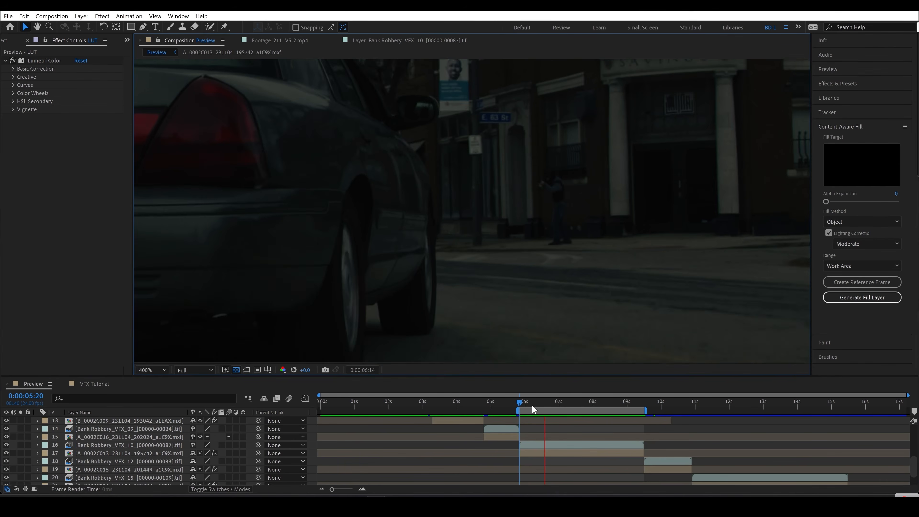
pyautogui.click(543, 405)
pyautogui.moveTo(547, 406); pyautogui.dragTo(570, 404)
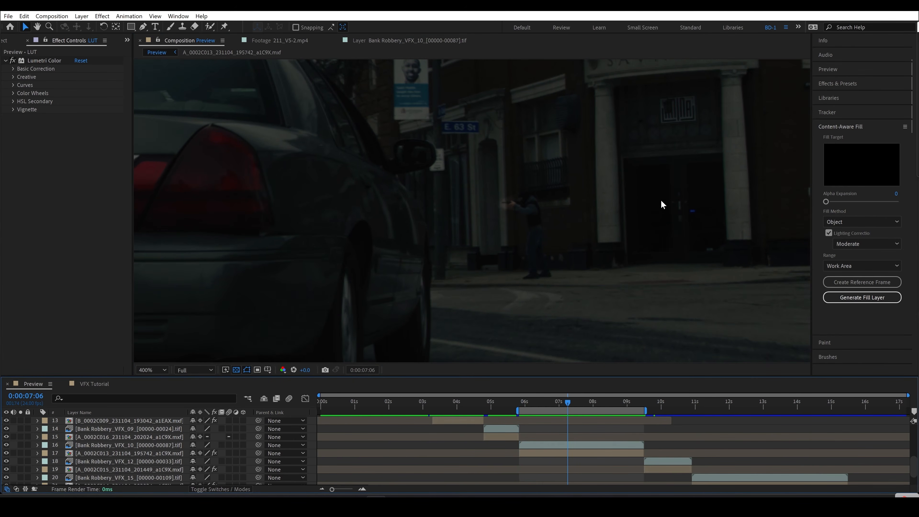
# Examine the distant gunman's muzzle flash at 800% zoom, scrubbing to 0:00:07:02.
pyautogui.scroll(1, 677, 208)
pyautogui.moveTo(577, 217); pyautogui.dragTo(328, 255)
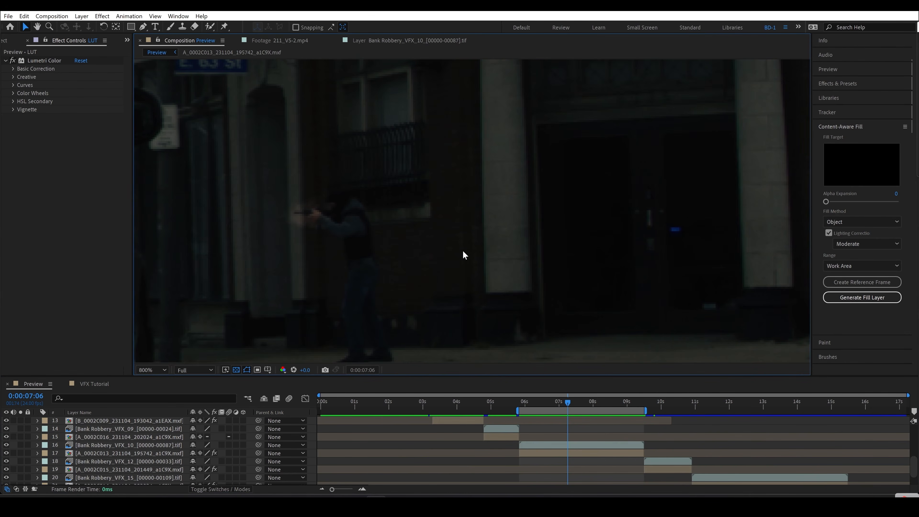
pyautogui.moveTo(543, 404); pyautogui.dragTo(564, 404)
# Compare the gunman shot with and without the LUT layer by toggling its visibility, leaving the layer visible.
pyautogui.scroll(5, 109, 475)
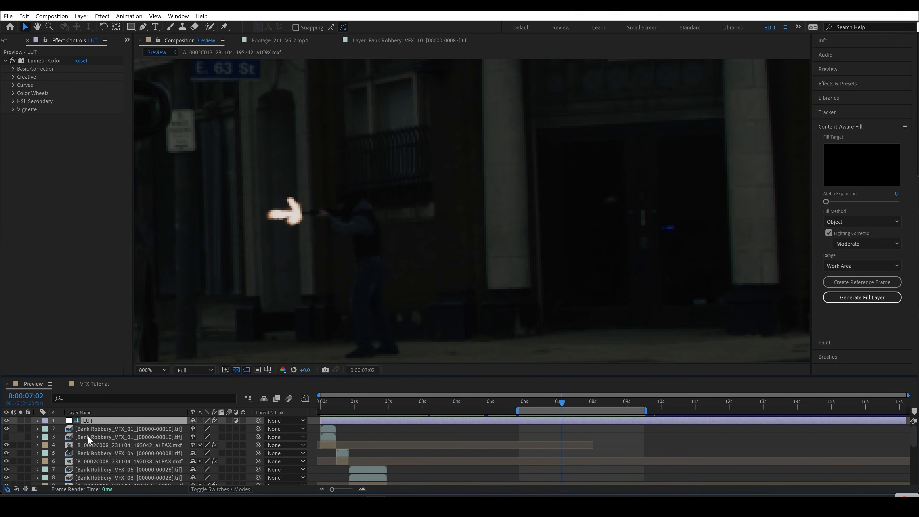
pyautogui.click(7, 421)
pyautogui.click(6, 421)
pyautogui.click(6, 421)
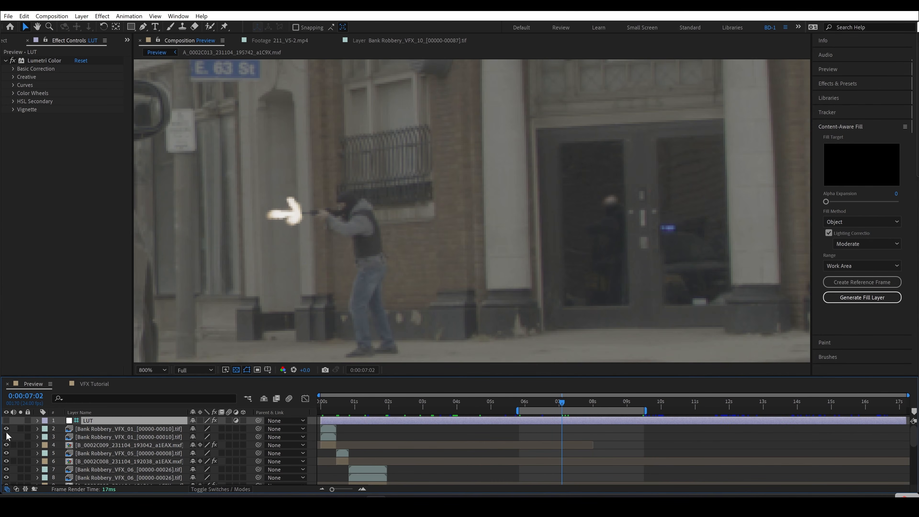
pyautogui.click(6, 420)
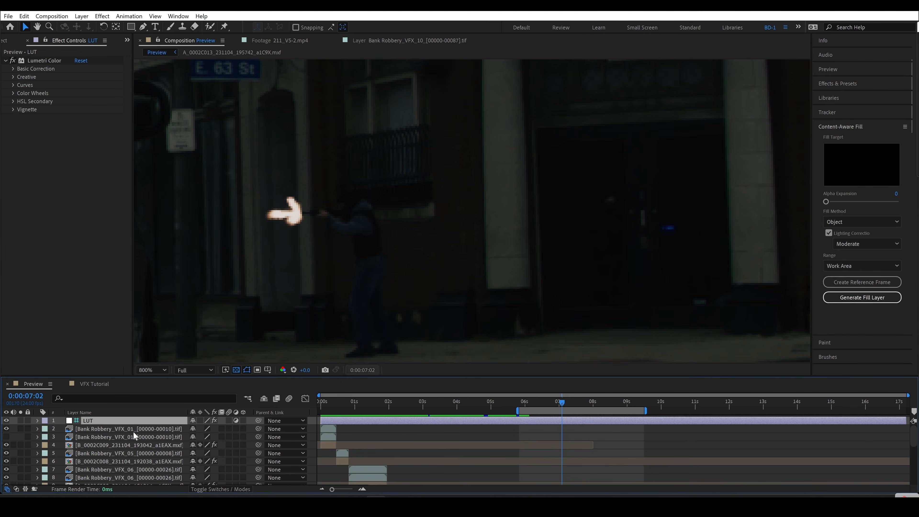
pyautogui.click(7, 421)
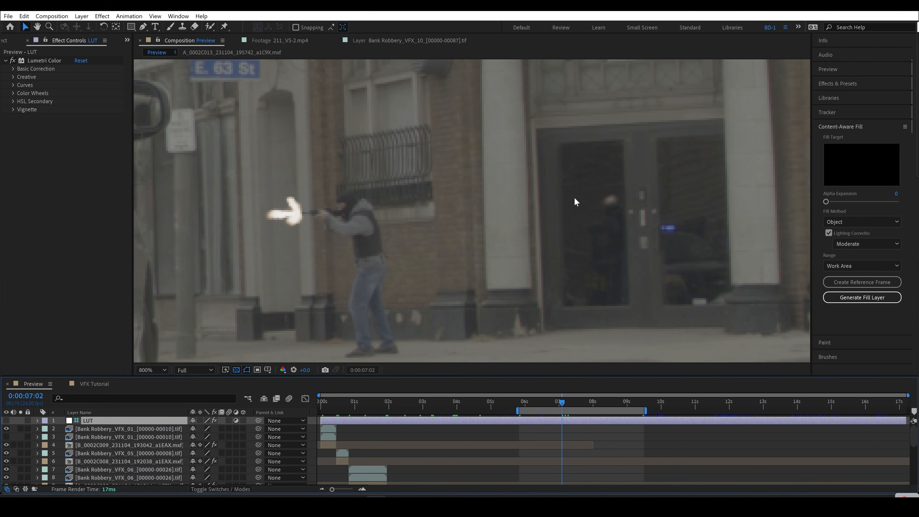
pyautogui.click(532, 403)
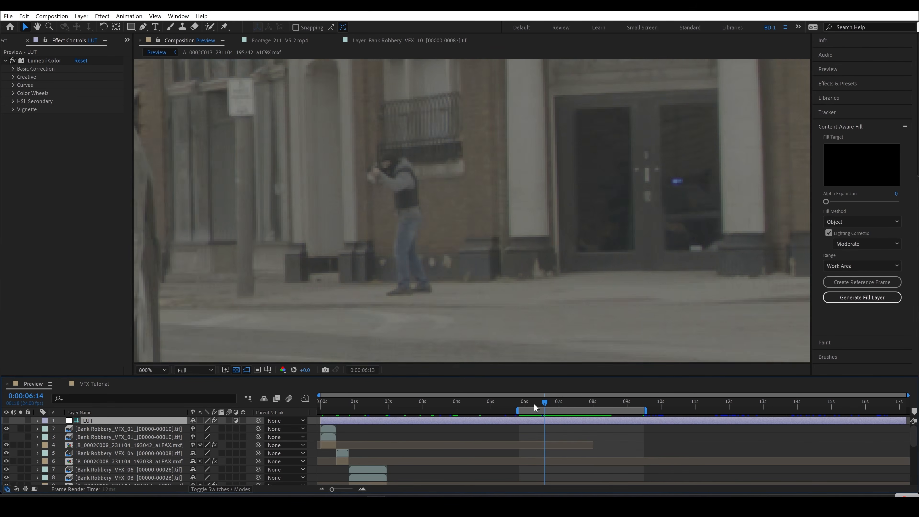
pyautogui.click(6, 420)
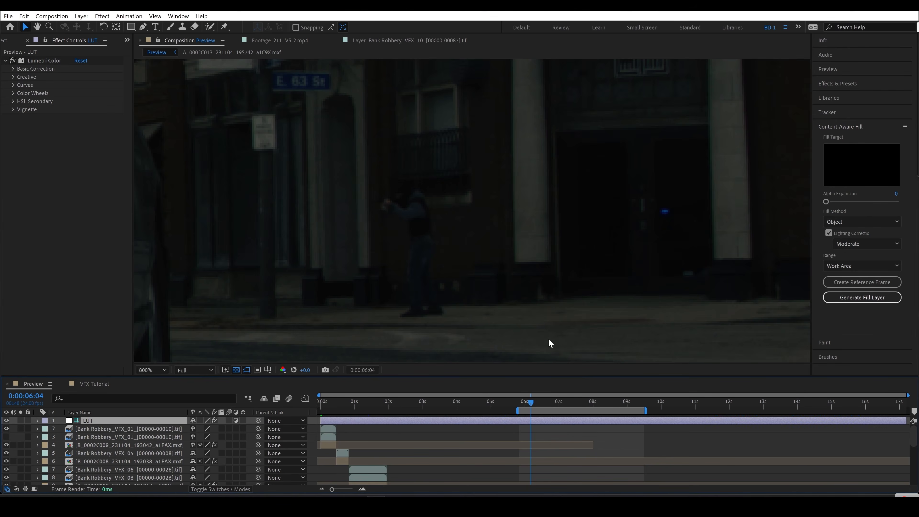
# Review the following car chase shot at 0:00:09:19 and 0:00:10:04, reducing the zoom to 100%.
pyautogui.click(609, 402)
pyautogui.moveTo(626, 416); pyautogui.dragTo(654, 420)
pyautogui.scroll(-1, 636, 324)
pyautogui.scroll(-1, 637, 326)
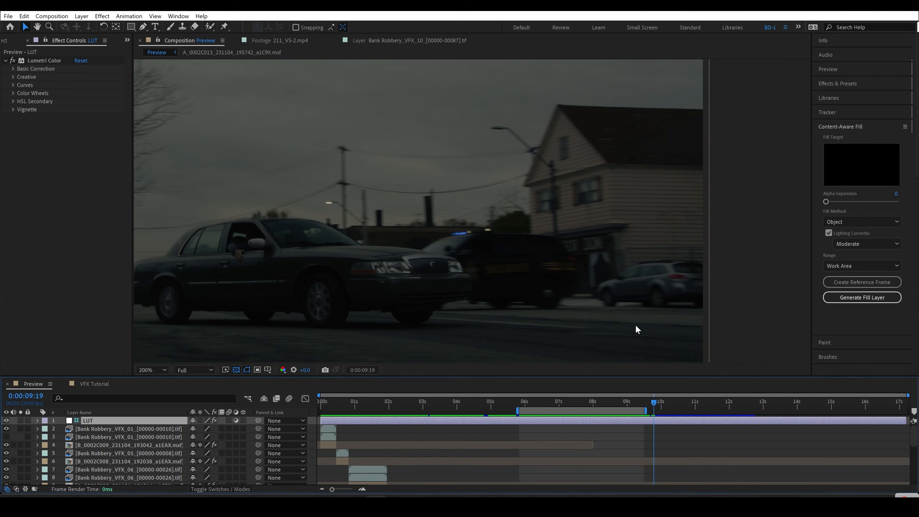
pyautogui.click(666, 407)
pyautogui.scroll(-1, 540, 338)
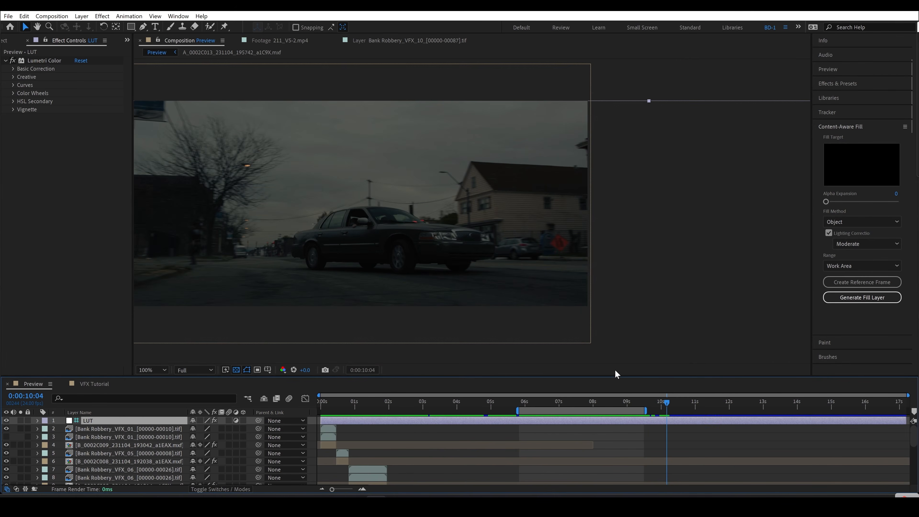
# Go to the police car interior shot at 0:00:16:08 and hide the Bank Robbery_VFX_16 layer above its original footage.
pyautogui.moveTo(657, 407); pyautogui.dragTo(877, 407)
pyautogui.scroll(-5, 880, 450)
pyautogui.click(877, 473)
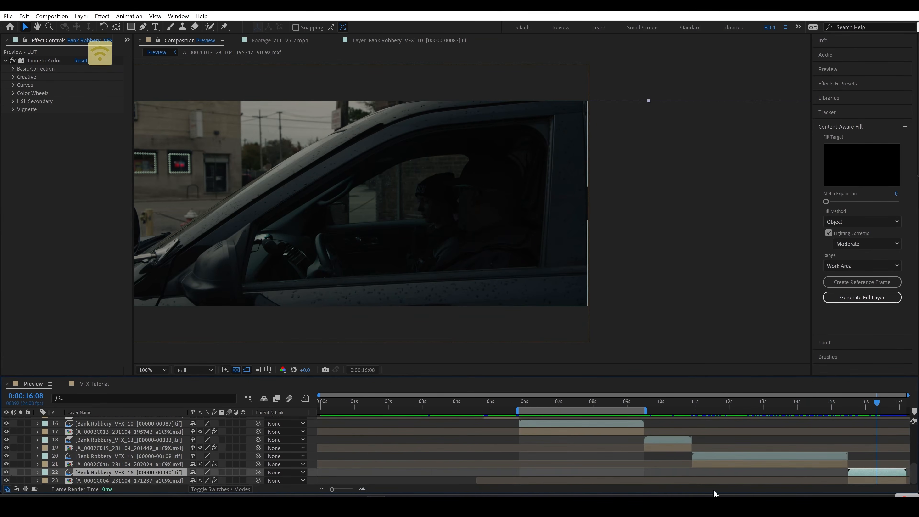
pyautogui.click(7, 472)
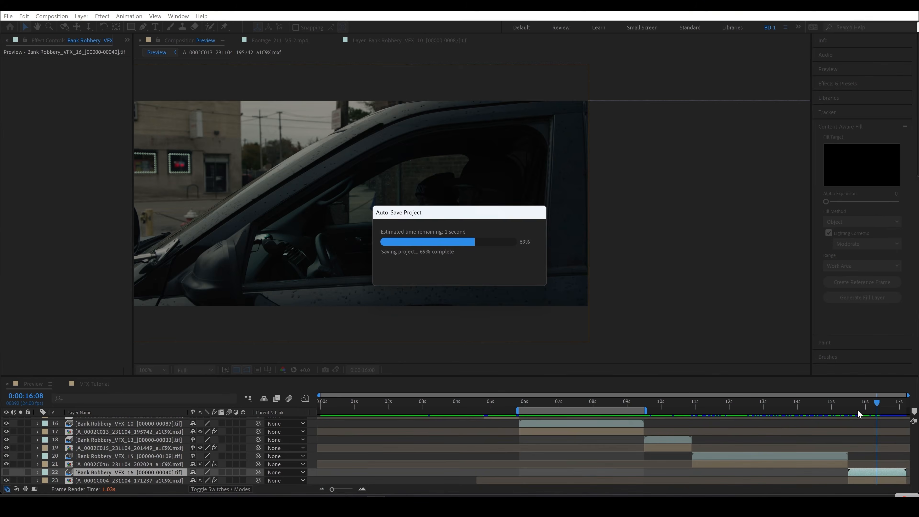
# Start the work area at the first frame of the car interior shot, 0:00:15:12, and play it.
pyautogui.moveTo(856, 409); pyautogui.dragTo(847, 408)
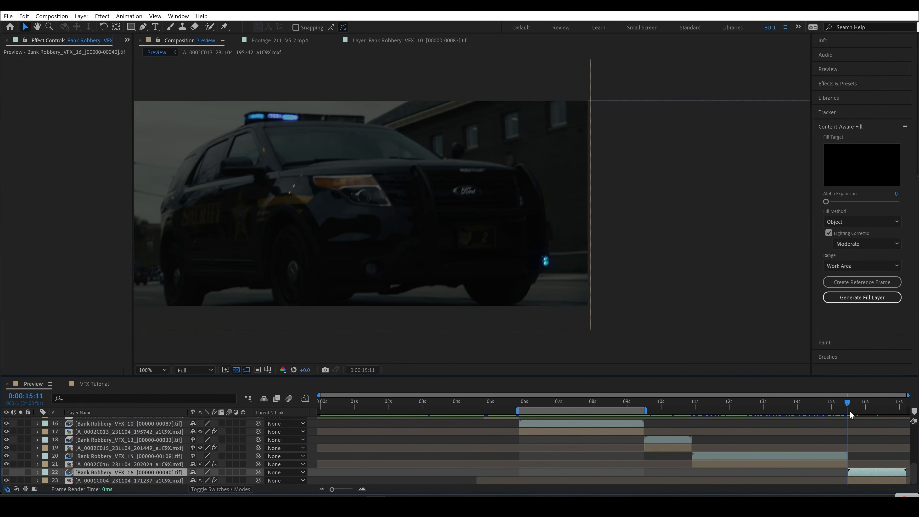
pyautogui.press('pagedown')
pyautogui.press('b')
pyautogui.press('space')
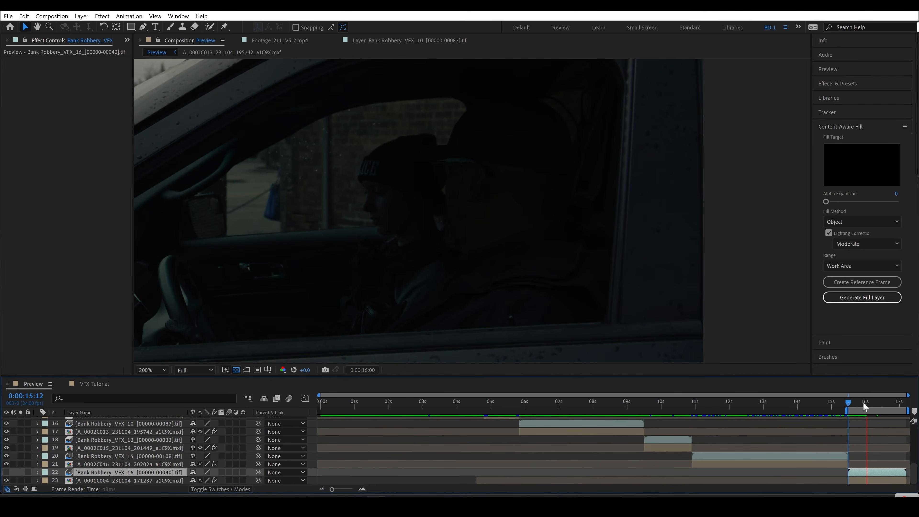
# Examine the original car interior footage at 200% zoom, replaying and scrubbing around 0:00:15:17 and 0:00:15:18.
pyautogui.click(858, 404)
pyautogui.press('space')
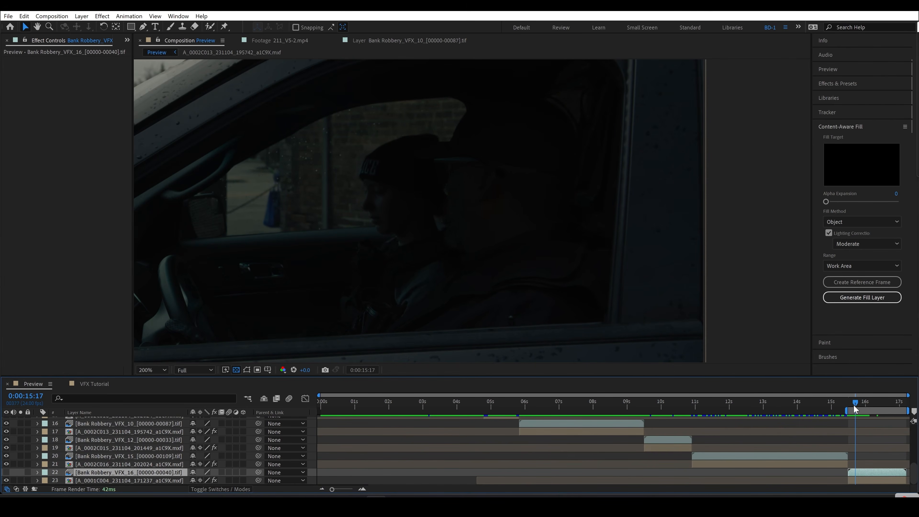
pyautogui.press('space')
pyautogui.moveTo(860, 408)
pyautogui.mouseDown()
pyautogui.moveTo(875, 410)
pyautogui.moveTo(860, 413)
pyautogui.mouseUp()
pyautogui.moveTo(864, 402)
pyautogui.mouseDown()
pyautogui.moveTo(881, 406)
pyautogui.moveTo(857, 404)
pyautogui.mouseUp()
pyautogui.rightClick(457, 258)
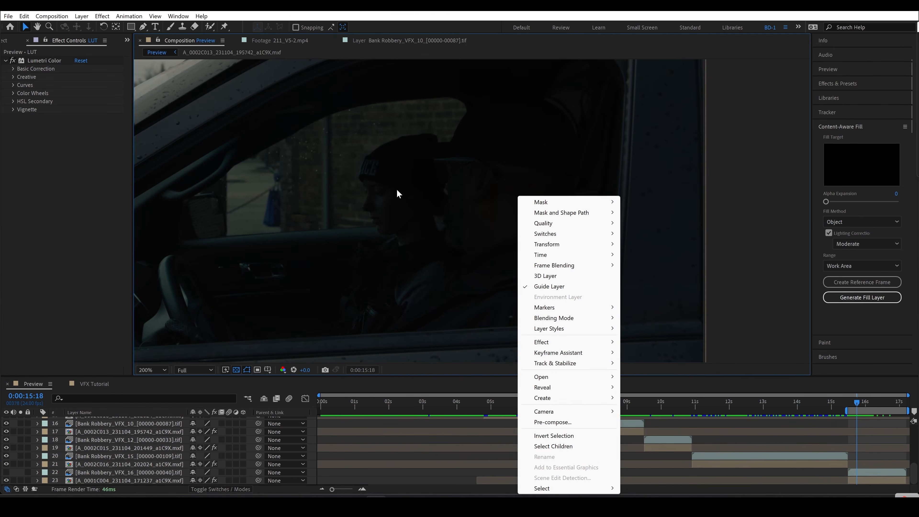
pyautogui.click(425, 443)
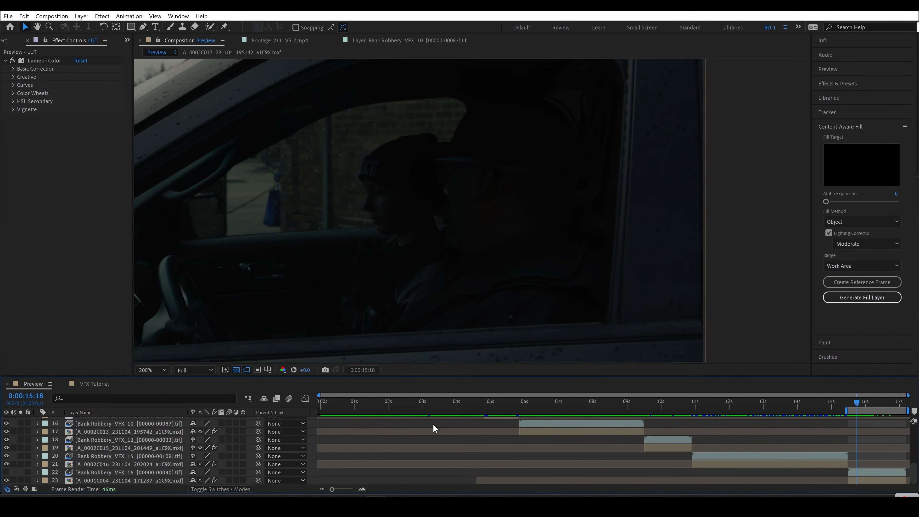
# Scrub back to 0:00:15:07, then review the car interior shot from 0:00:15:21 to 0:00:17:03.
pyautogui.moveTo(860, 403); pyautogui.dragTo(842, 416)
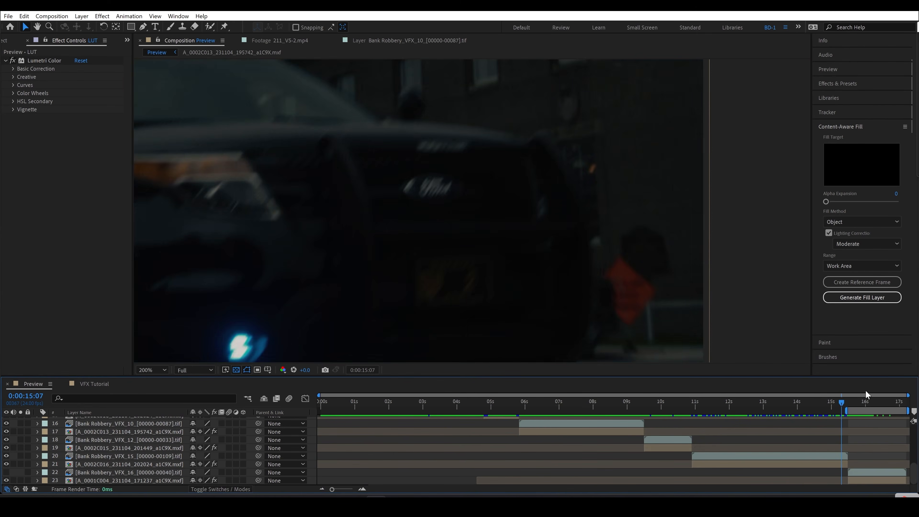
pyautogui.click(862, 405)
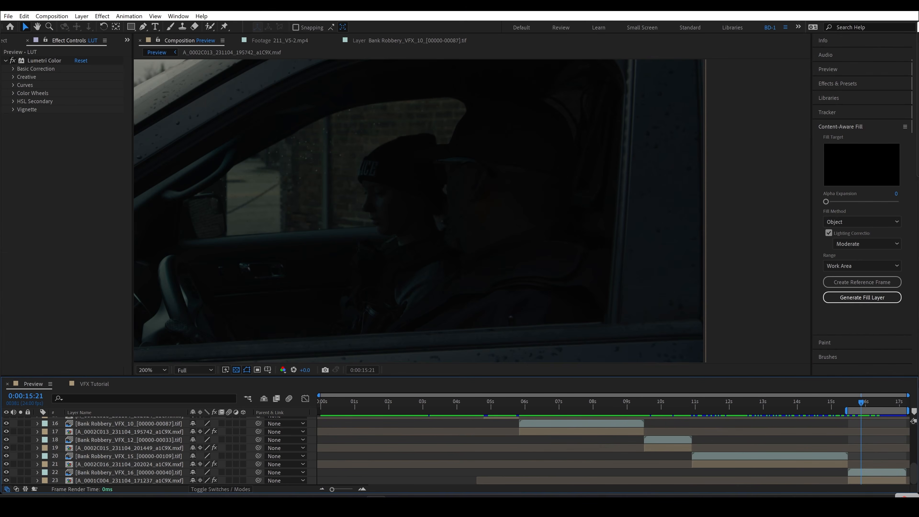
pyautogui.moveTo(871, 408); pyautogui.dragTo(904, 406)
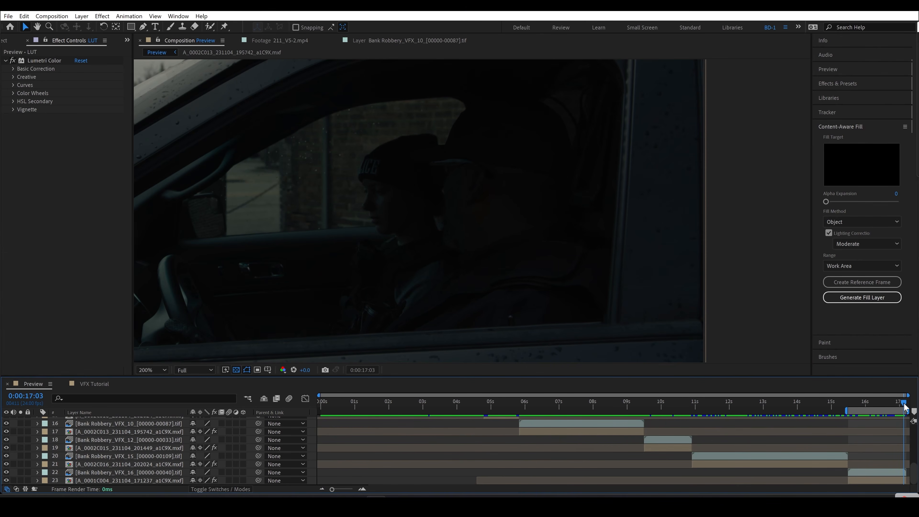